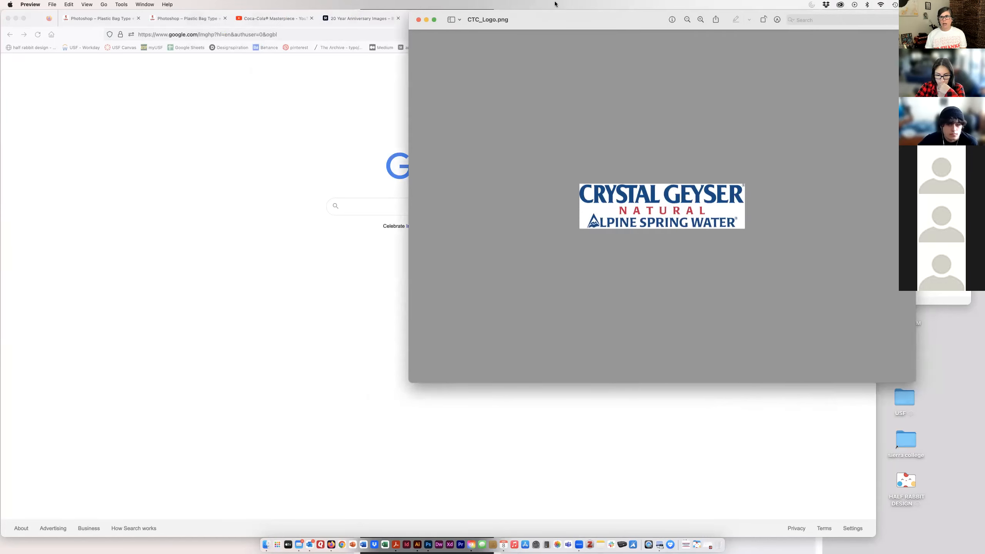
Step: Move the logo preview aside, open CTCBackground.jpg in Photoshop and clear the floating layer list off the canvas
{"action": "left_click_drag", "start_coordinate": [629, 387], "coordinate": [450, 193]}
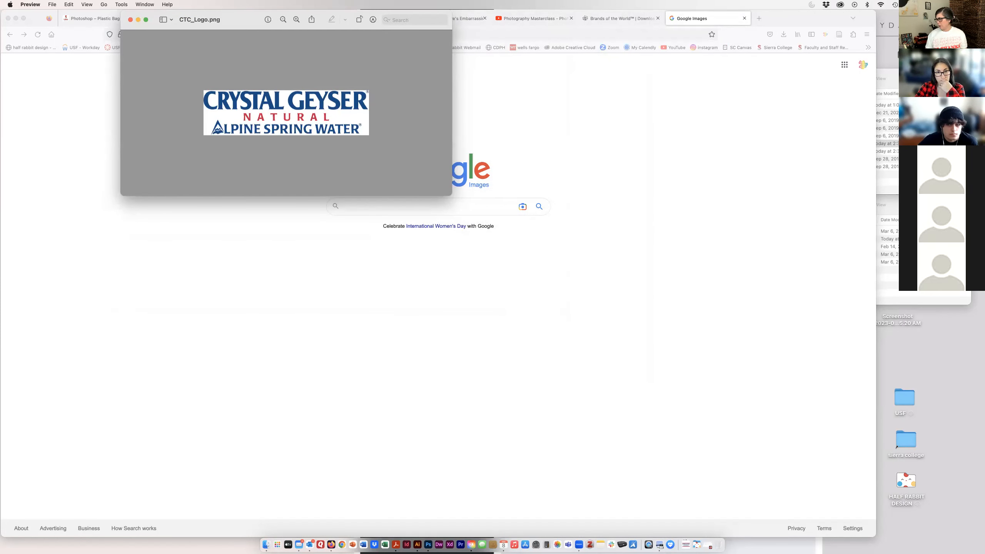
{"action": "left_click_drag", "start_coordinate": [869, 428], "coordinate": [429, 545]}
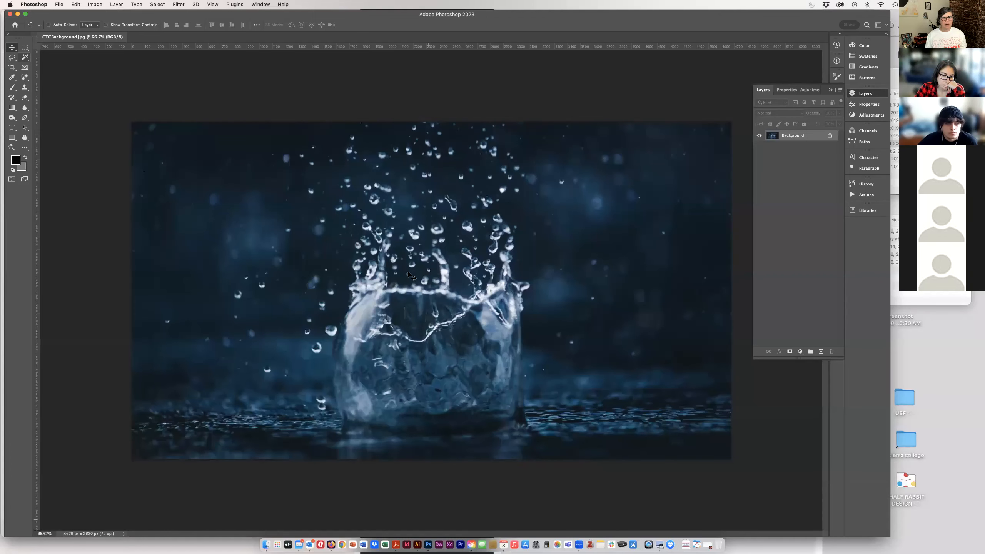
{"action": "left_click", "coordinate": [831, 90]}
Step: Inspect the water splash photo's detail up close and check its image size and resolution
{"action": "key", "text": "super+equal"}
{"action": "key", "text": "super+equal"}
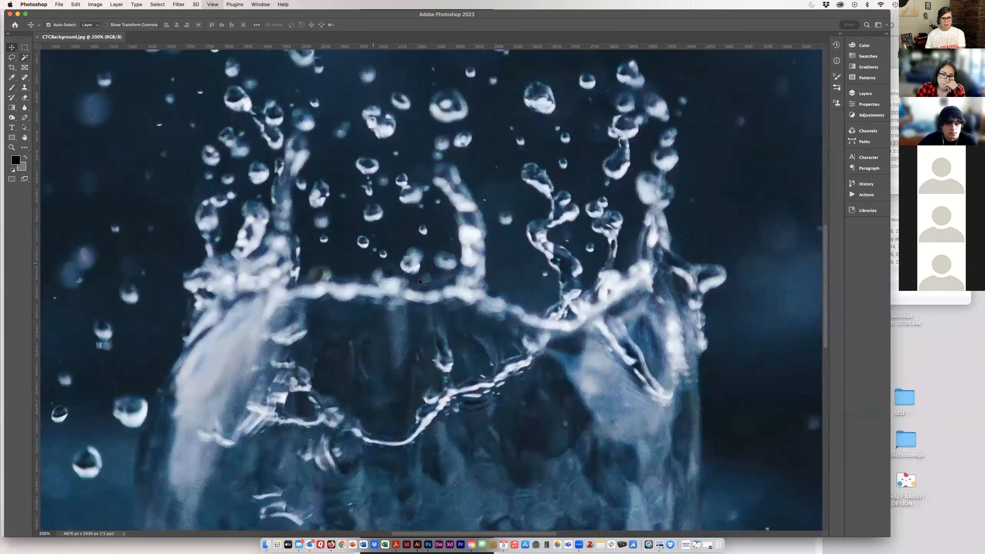
{"action": "key", "text": "super+minus"}
{"action": "key", "text": "super+minus"}
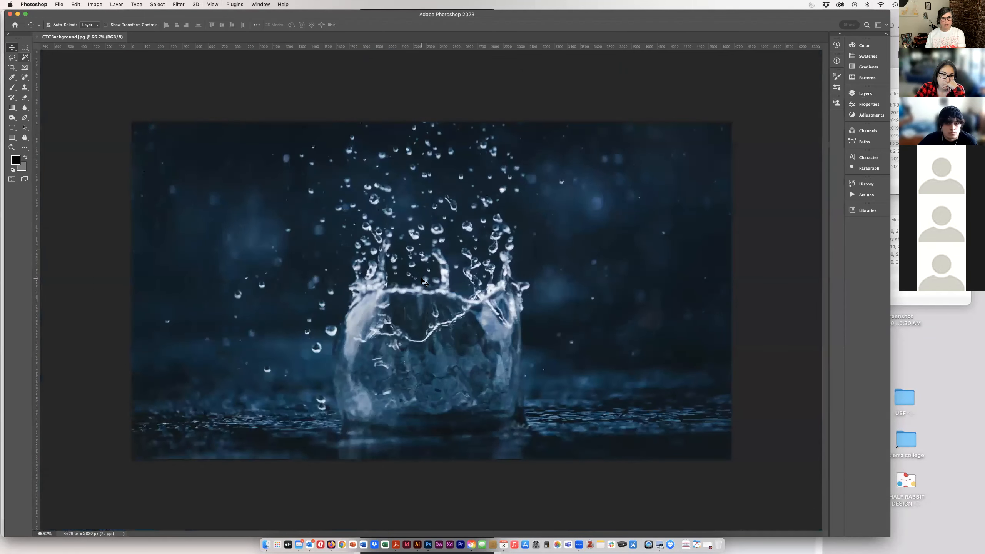
{"action": "left_click", "coordinate": [97, 5]}
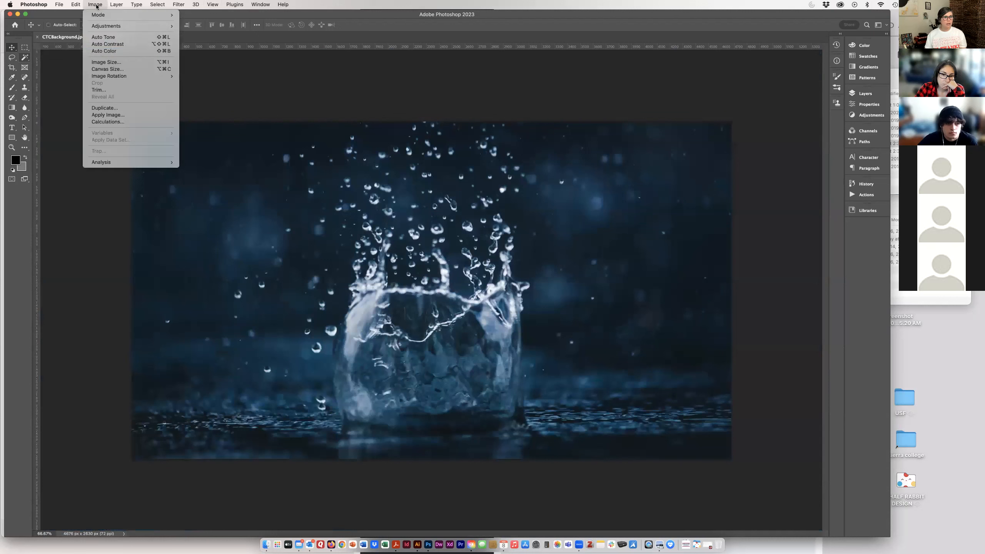
{"action": "left_click", "coordinate": [102, 64]}
{"action": "left_click", "coordinate": [429, 196]}
{"action": "left_click", "coordinate": [429, 204]}
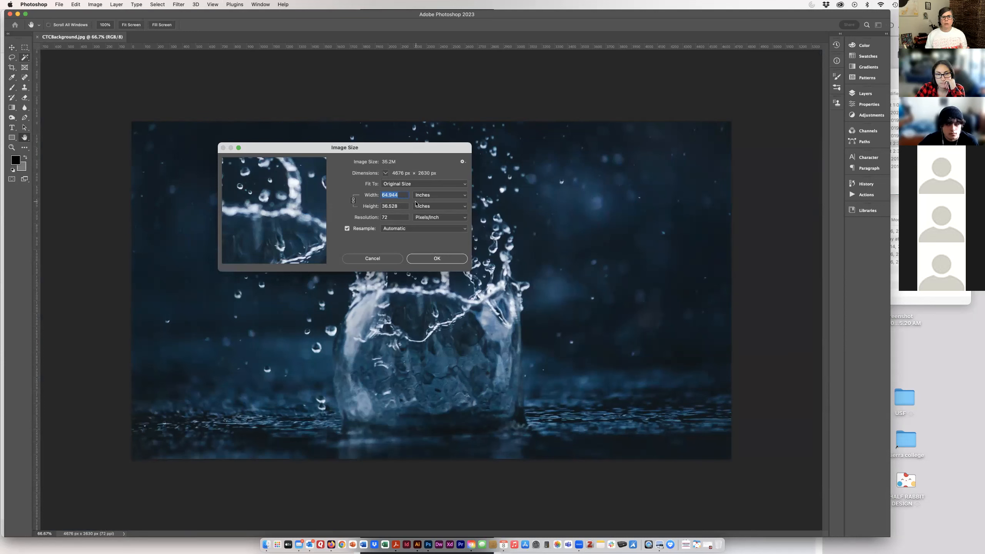
{"action": "left_click", "coordinate": [372, 259]}
Step: Open ad layout_horizontal.psd from the Change the Context Niki folder
{"action": "left_click", "coordinate": [896, 278]}
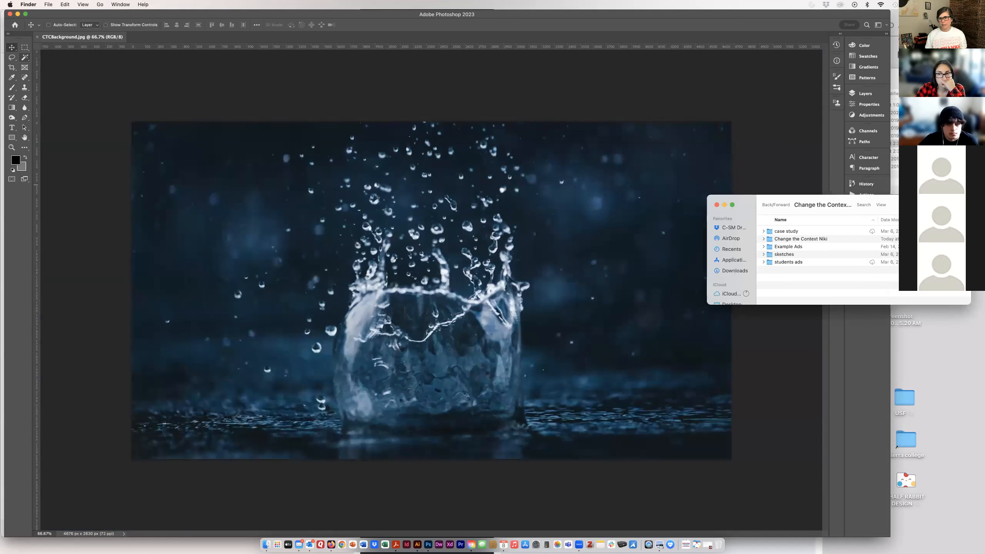
{"action": "double_click", "coordinate": [789, 238]}
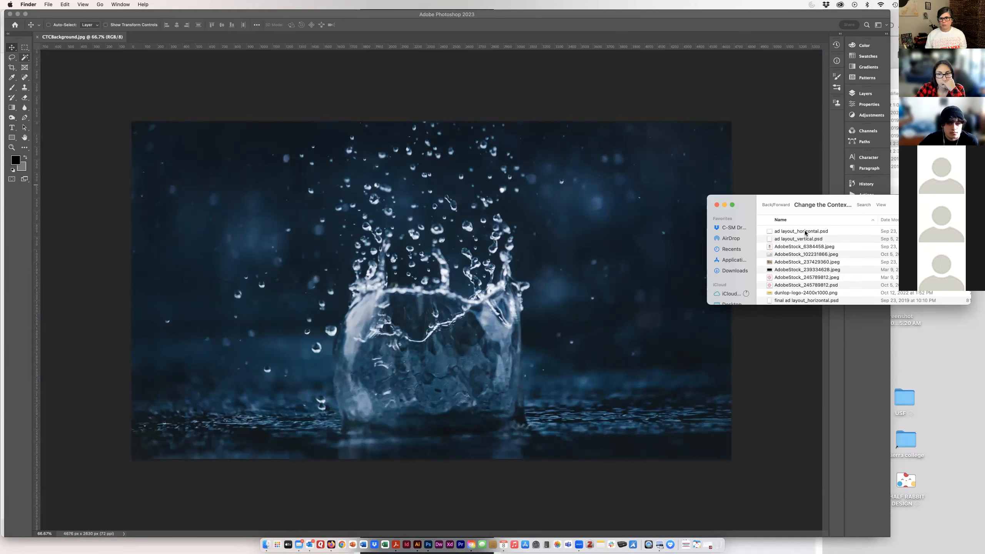
{"action": "double_click", "coordinate": [805, 231]}
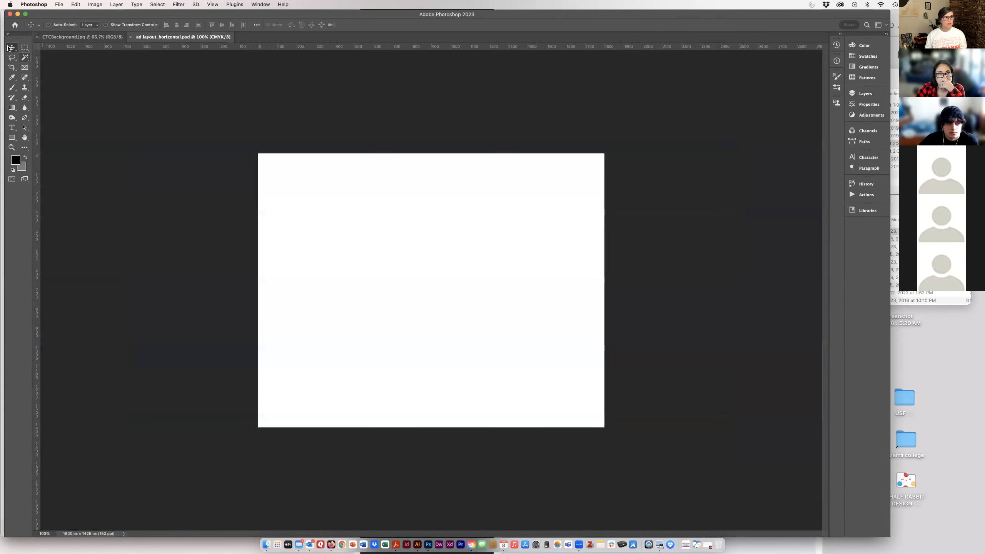
Step: Copy the entire CTCBackground.jpg image and paste it into ad layout_horizontal.psd
{"action": "left_click", "coordinate": [77, 37]}
{"action": "key", "text": "super+a"}
{"action": "left_click", "coordinate": [175, 37]}
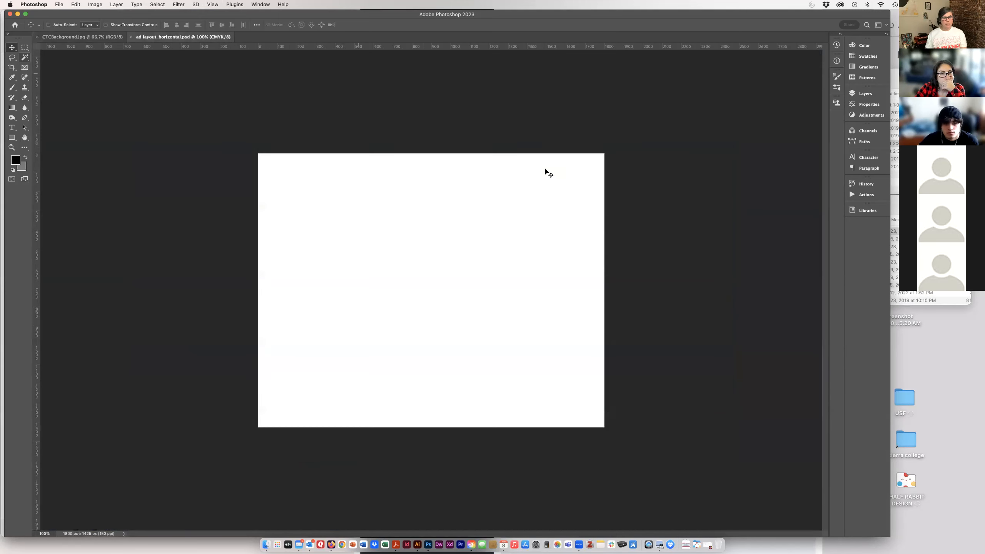
{"action": "key", "text": "super+v"}
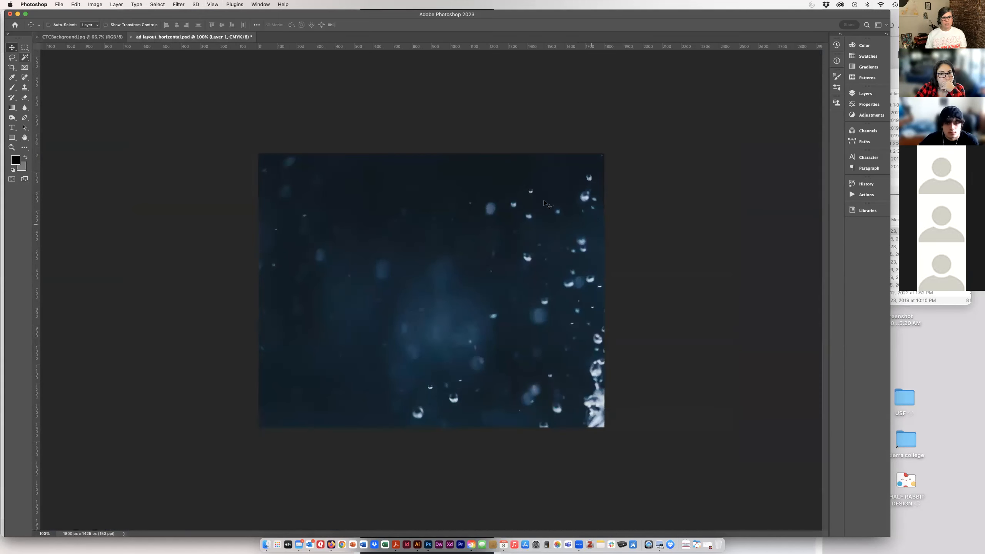
Step: Show the transform controls, scale the pasted splash photo to about 54% width and centre it over the layout canvas
{"action": "left_click", "coordinate": [104, 26]}
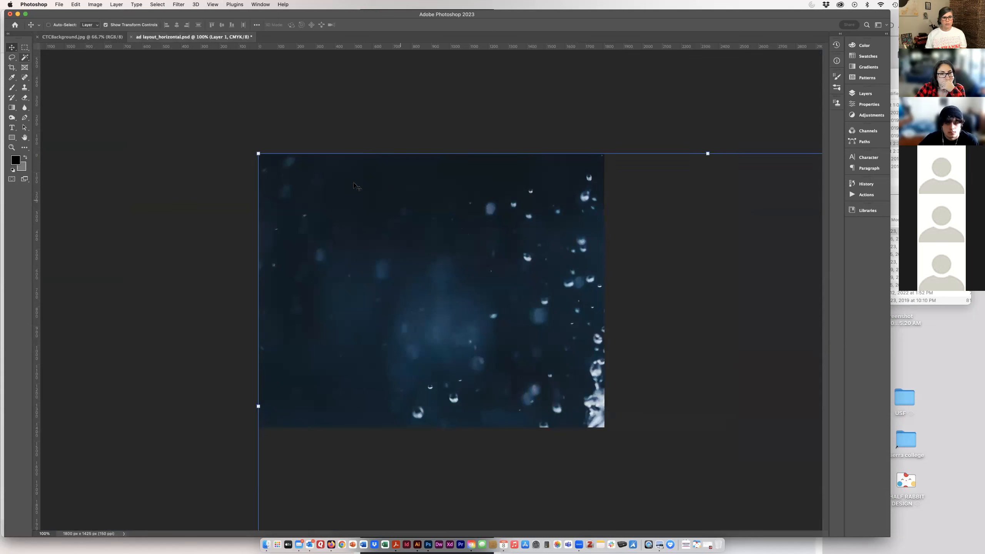
{"action": "mouse_move", "coordinate": [258, 152]}
{"action": "left_mouse_down"}
{"action": "mouse_move", "coordinate": [457, 288]}
{"action": "mouse_move", "coordinate": [337, 200]}
{"action": "mouse_move", "coordinate": [148, 103]}
{"action": "mouse_move", "coordinate": [252, 146]}
{"action": "left_mouse_up"}
{"action": "left_click_drag", "start_coordinate": [402, 269], "coordinate": [292, 252]}
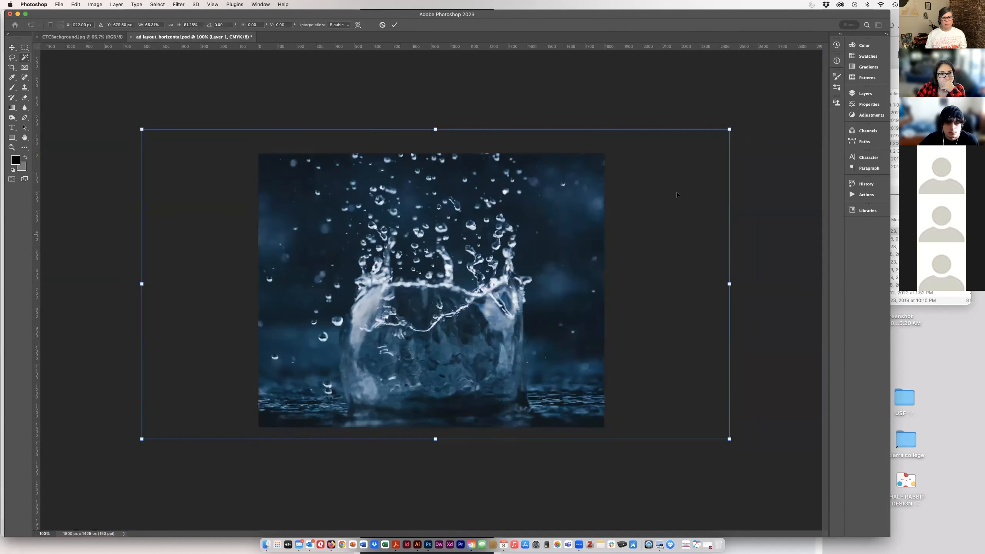
{"action": "left_click_drag", "start_coordinate": [730, 130], "coordinate": [655, 152]}
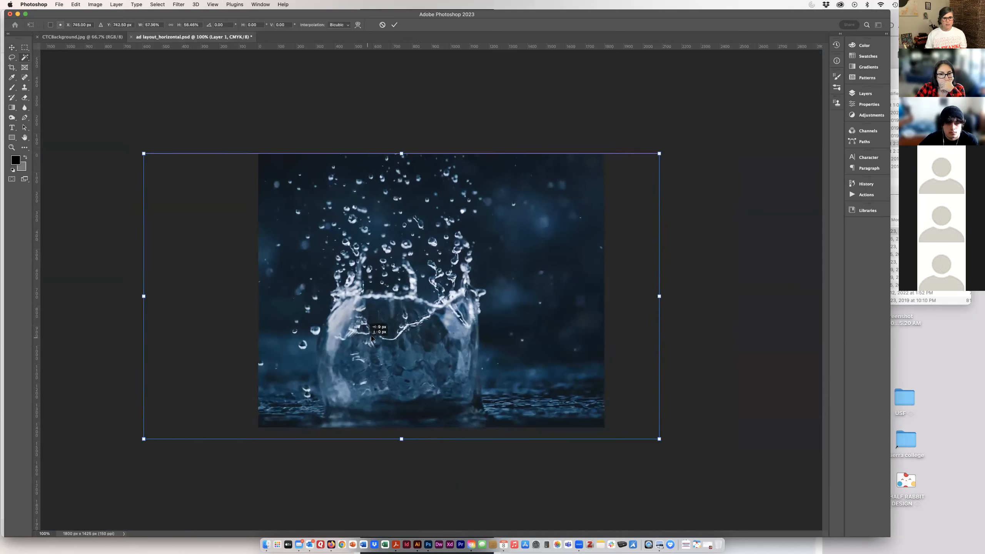
{"action": "left_click_drag", "start_coordinate": [358, 348], "coordinate": [371, 336]}
{"action": "left_click_drag", "start_coordinate": [154, 142], "coordinate": [204, 154]}
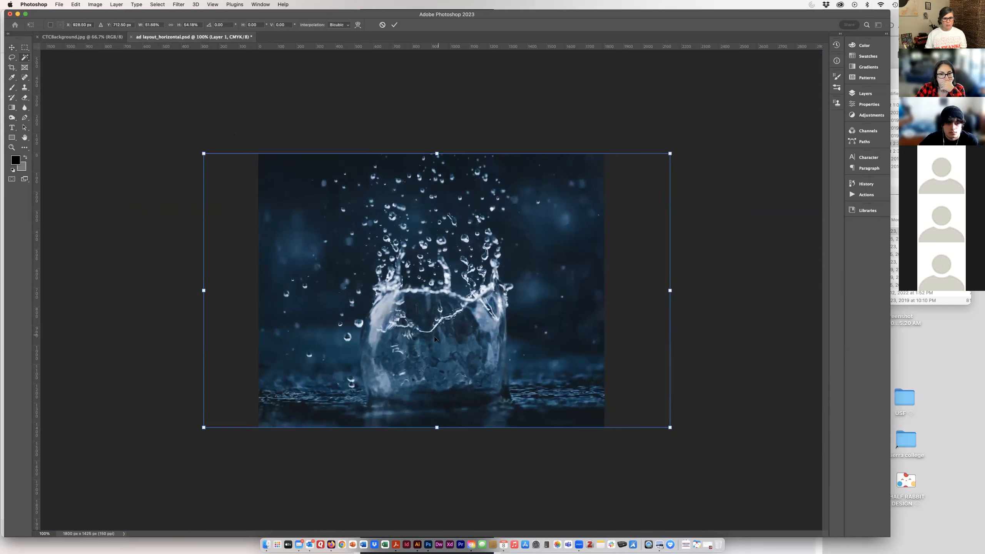
{"action": "left_click_drag", "start_coordinate": [434, 335], "coordinate": [429, 335]}
{"action": "left_click_drag", "start_coordinate": [668, 154], "coordinate": [682, 141]}
{"action": "left_click_drag", "start_coordinate": [551, 261], "coordinate": [547, 263]}
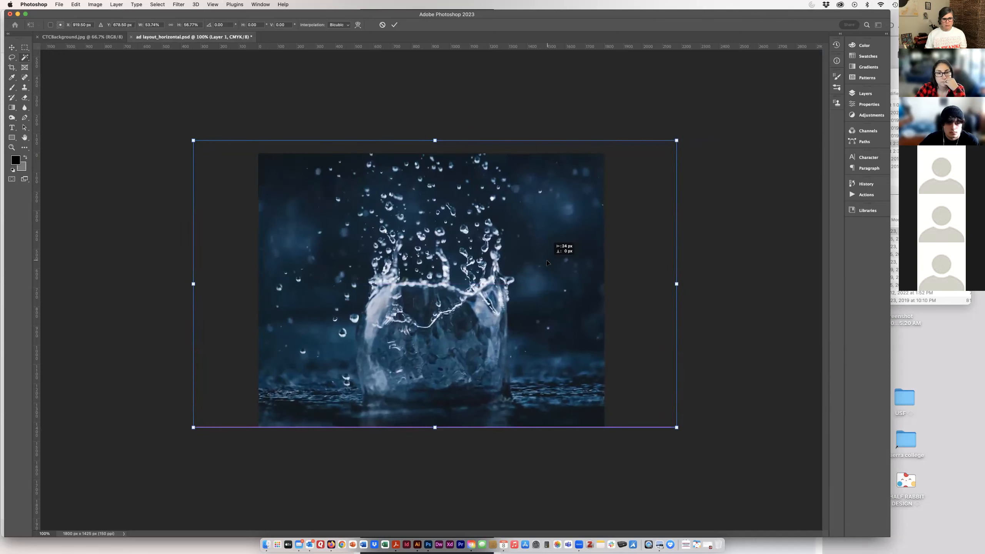
Step: Nudge the scaled splash photo down to a Y position of 703.5 px and commit the transform
{"action": "key", "text": "Down"}
{"action": "key", "text": "Down"}
{"action": "key", "text": "Down"}
{"action": "key", "text": "Down"}
{"action": "key", "text": "Down"}
{"action": "key", "text": "Down"}
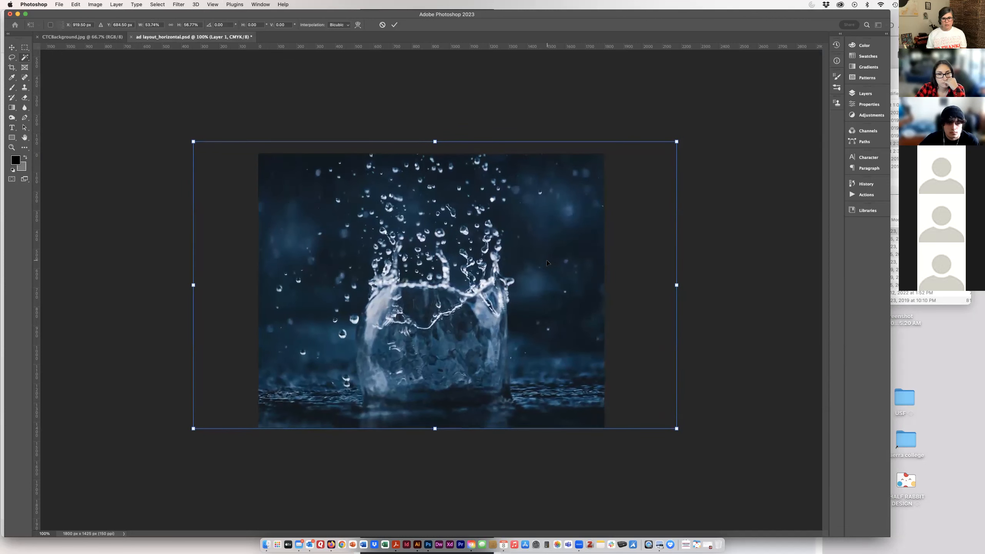
{"action": "key", "text": "Down"}
{"action": "key", "text": "Down"}
{"action": "key", "text": "Down"}
{"action": "key", "text": "Down"}
{"action": "key", "text": "Down"}
{"action": "key", "text": "Down"}
{"action": "key", "text": "Down"}
{"action": "key", "text": "Down"}
{"action": "key", "text": "Down"}
{"action": "key", "text": "Down"}
{"action": "key", "text": "Down"}
{"action": "key", "text": "Down"}
{"action": "key", "text": "Down"}
{"action": "key", "text": "Down"}
{"action": "key", "text": "Down"}
{"action": "key", "text": "Down"}
{"action": "key", "text": "Down"}
{"action": "key", "text": "Down"}
{"action": "key", "text": "Down"}
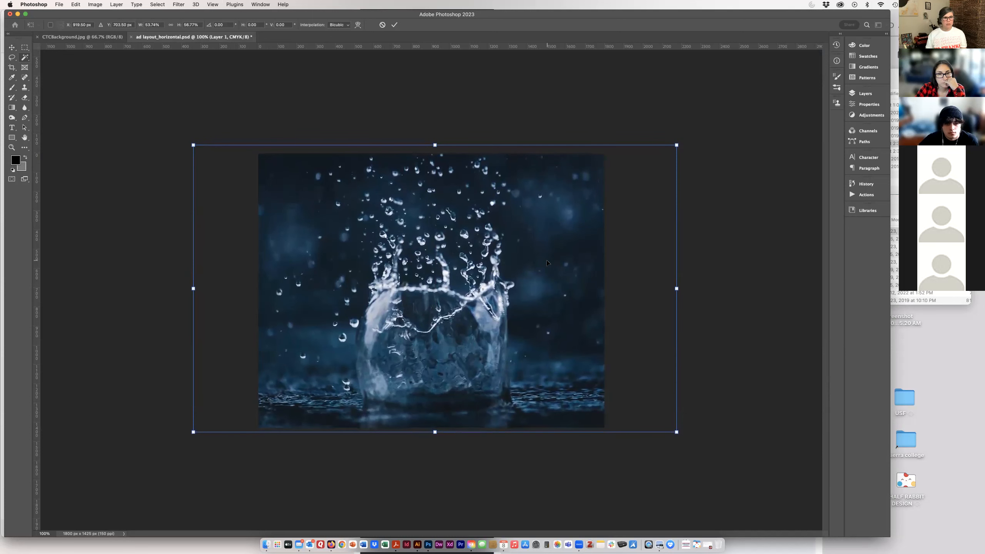
{"action": "left_click", "coordinate": [393, 26]}
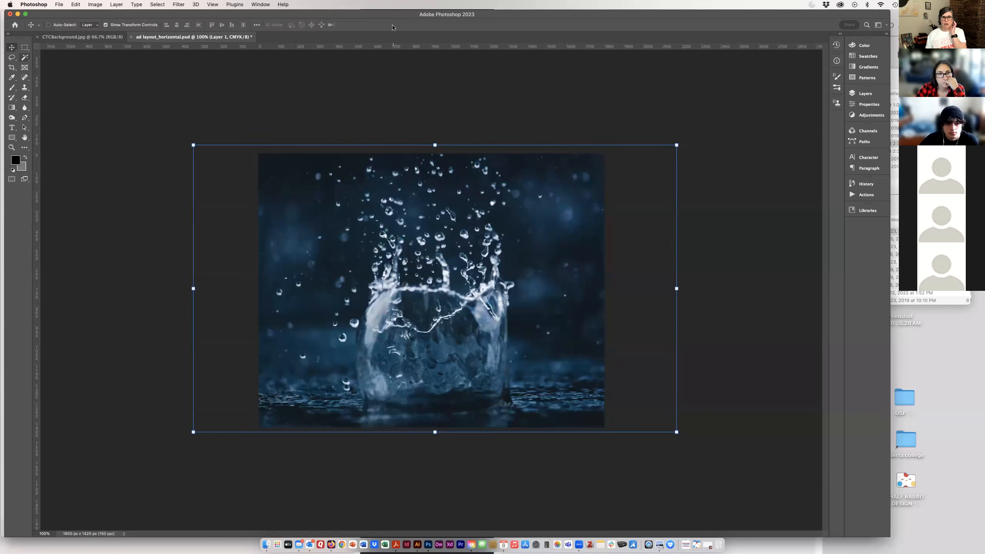
Step: Hide the transform controls and shift the splash photo so the glass sits in the right half of the ad
{"action": "left_click", "coordinate": [105, 25]}
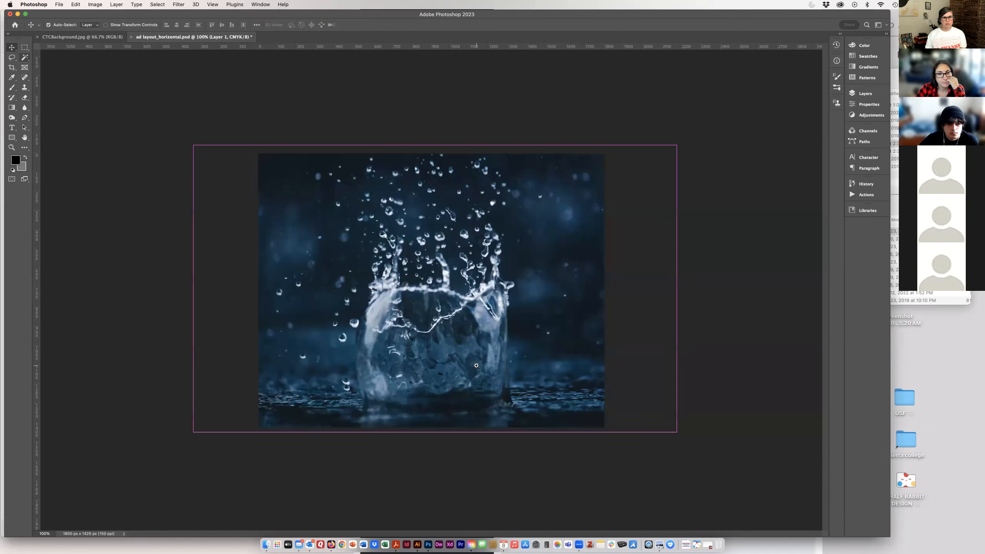
{"action": "key", "text": "super+0"}
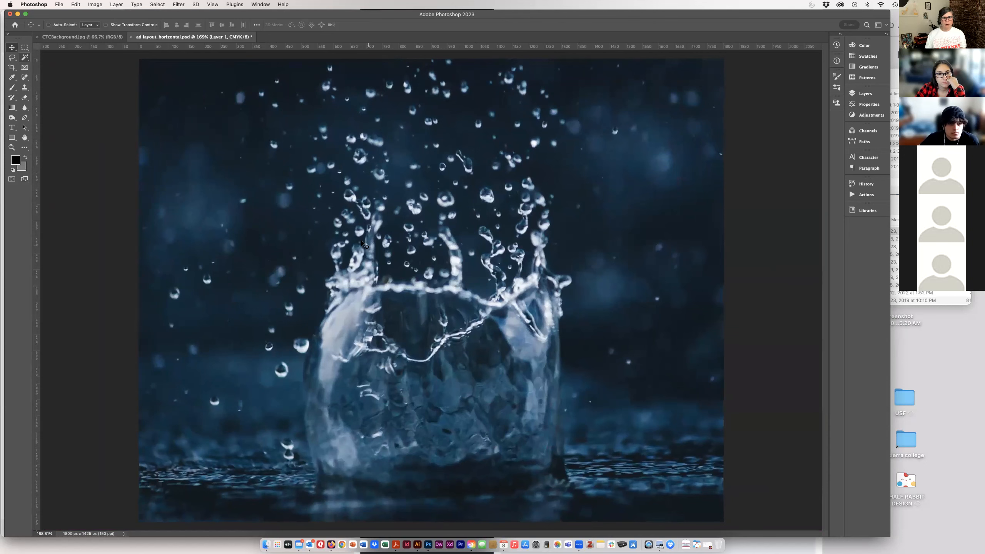
{"action": "left_click_drag", "start_coordinate": [300, 174], "coordinate": [351, 194]}
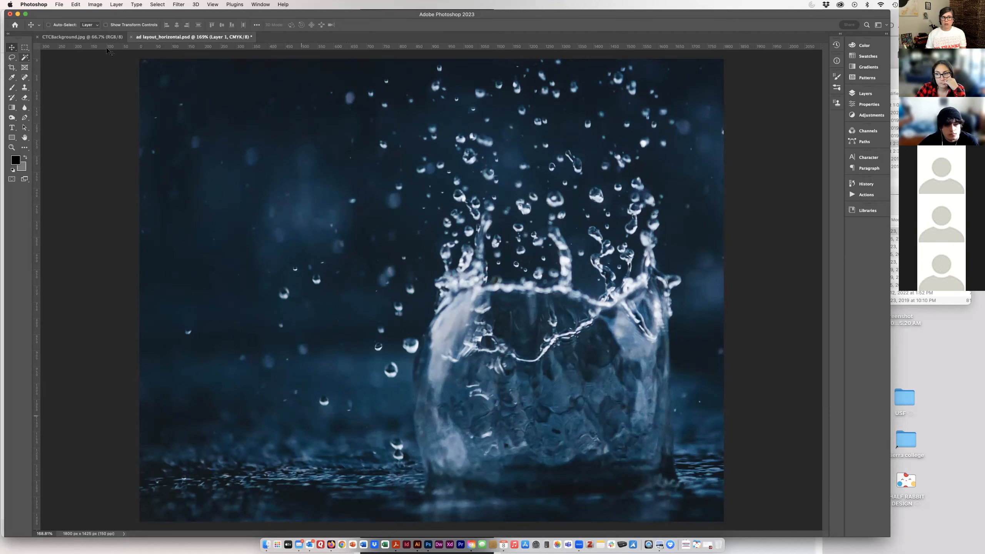
Step: Close CTCBackground.jpg and open CTC_Logo.png in Photoshop
{"action": "left_click", "coordinate": [78, 38]}
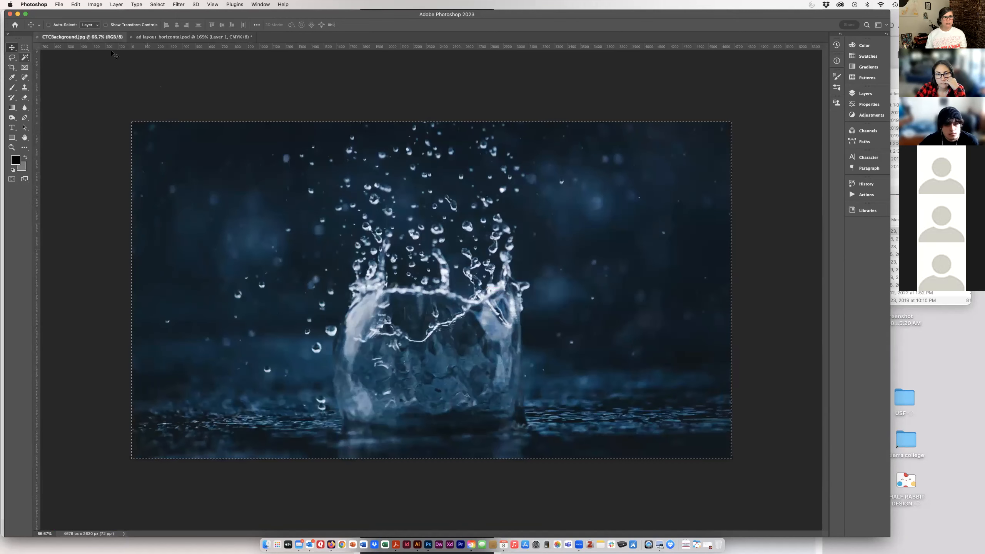
{"action": "key", "text": "super+w"}
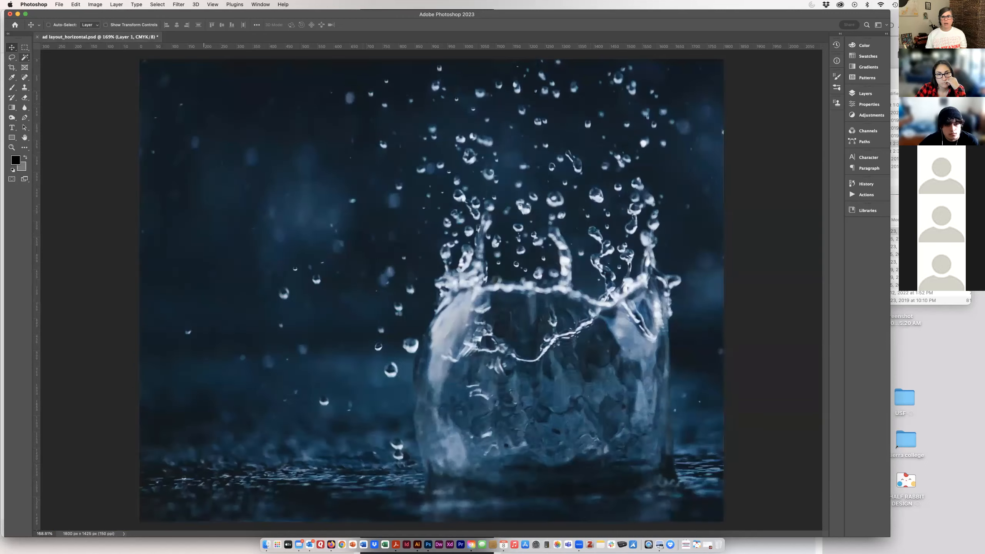
{"action": "left_click", "coordinate": [894, 177]}
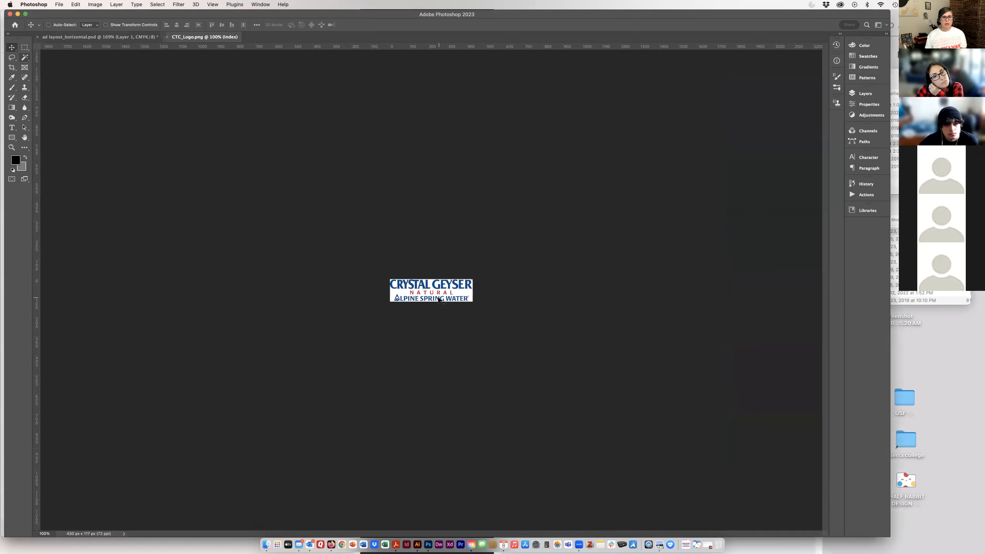
Step: Copy the entire Crystal Geyser logo and paste it into ad layout_horizontal.psd
{"action": "key", "text": "super+a"}
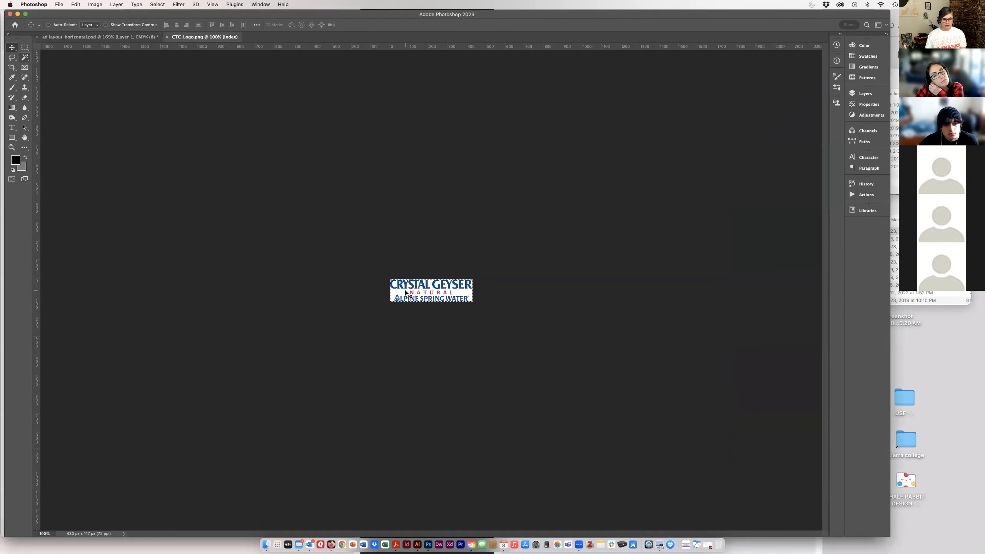
{"action": "left_click", "coordinate": [84, 38]}
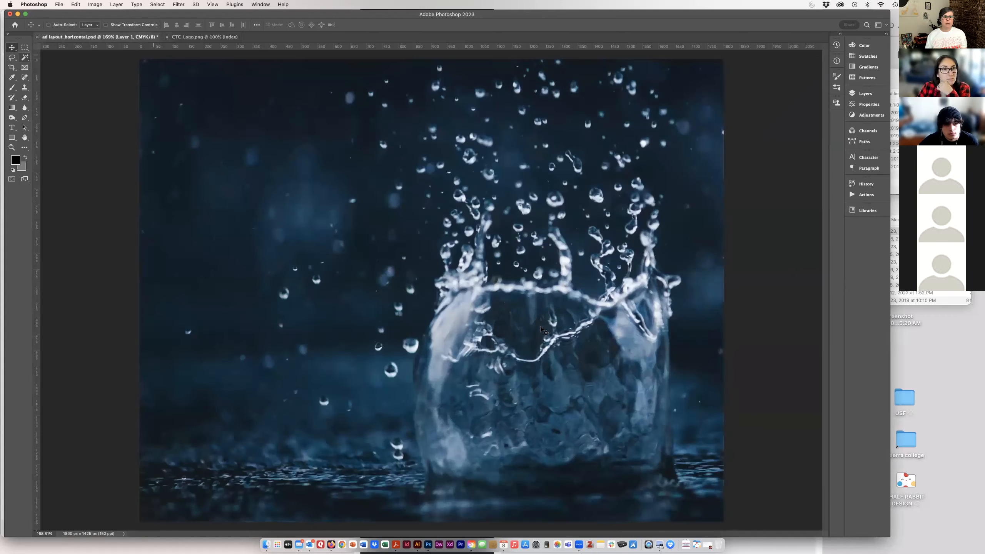
{"action": "key", "text": "super+v"}
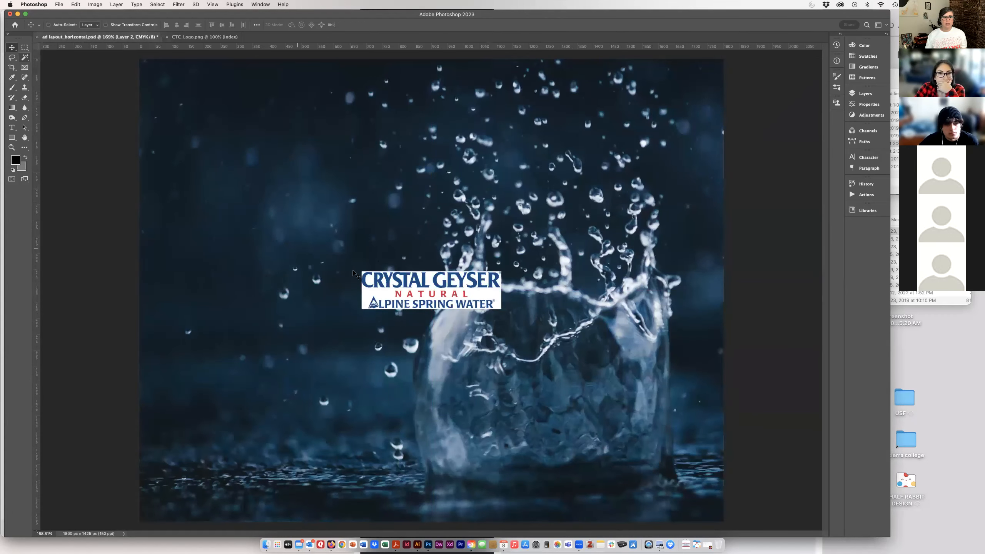
Step: Try the logo in the ad's lower-left corner and examine its pixel quality up close
{"action": "left_click_drag", "start_coordinate": [389, 314], "coordinate": [166, 146]}
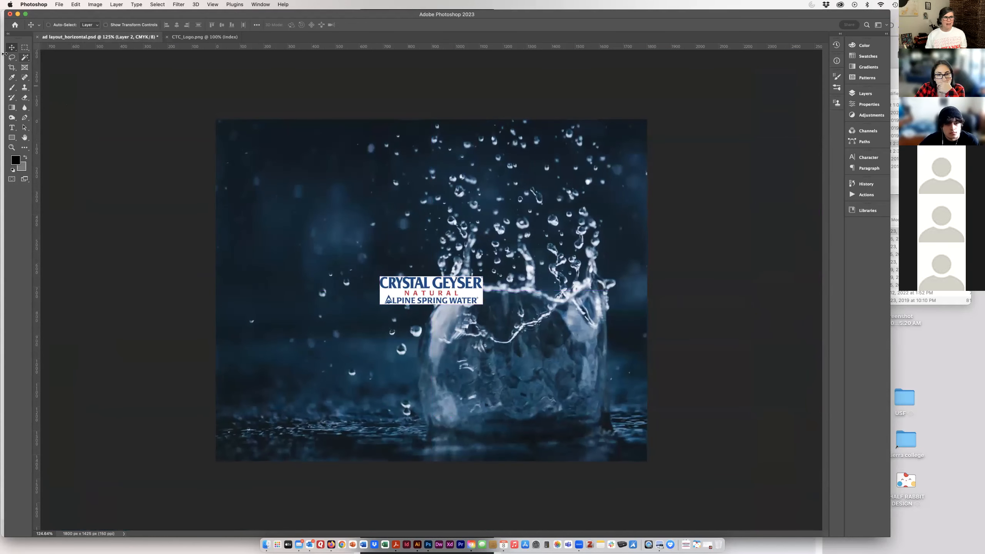
{"action": "left_click_drag", "start_coordinate": [448, 290], "coordinate": [365, 446]}
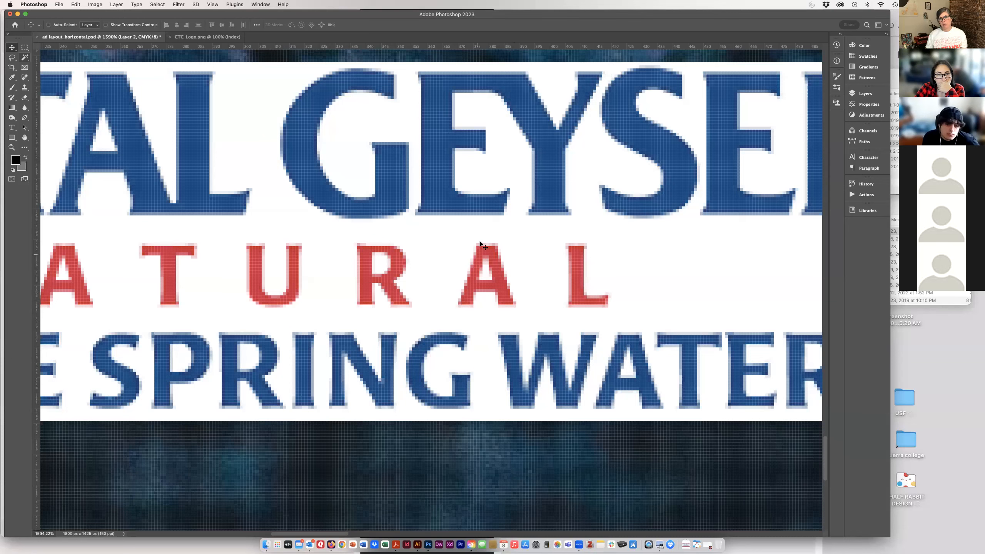
{"action": "left_click_drag", "start_coordinate": [642, 224], "coordinate": [410, 386]}
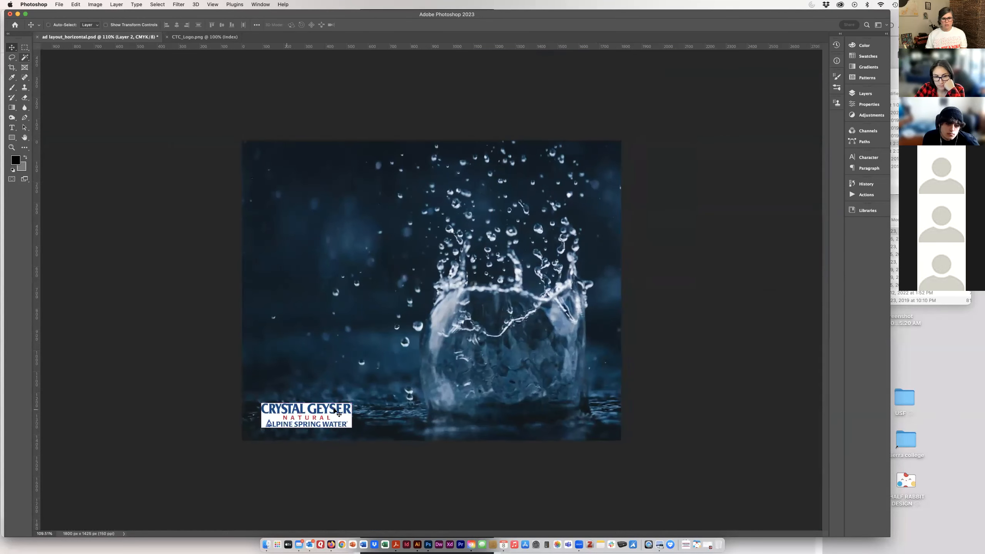
Step: Undo the logo's move while keeping the pasted logo in the layout
{"action": "key", "text": "super+z"}
{"action": "key", "text": "super+z"}
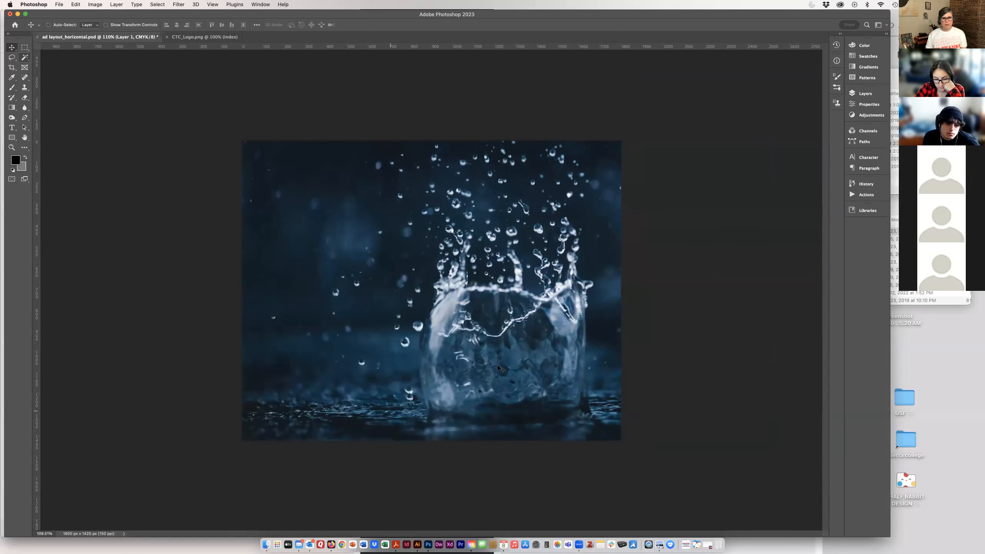
{"action": "key", "text": "super+shift+z"}
{"action": "left_click_drag", "start_coordinate": [410, 298], "coordinate": [471, 303]}
{"action": "left_click_drag", "start_coordinate": [544, 275], "coordinate": [483, 289]}
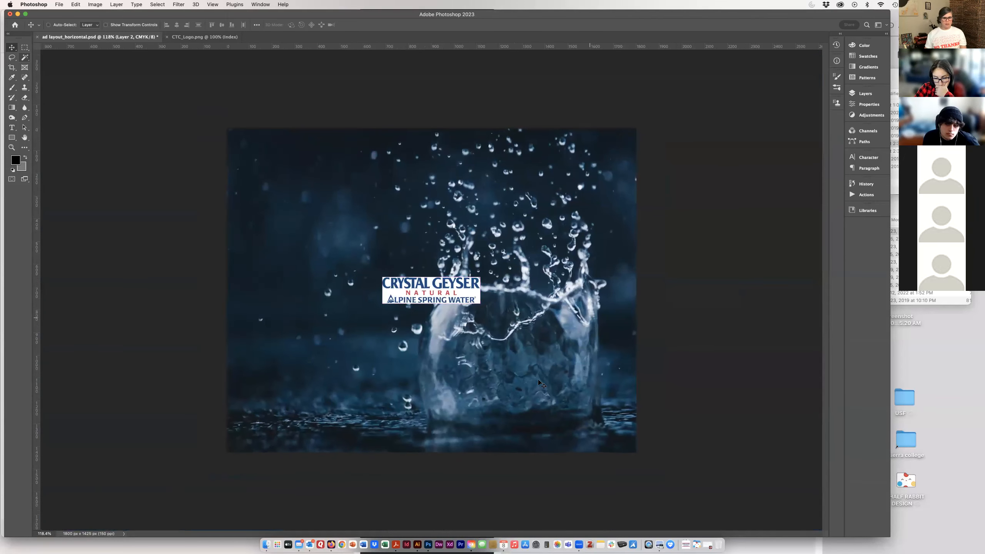
Step: Switch to Firefox and search Google Images for "crystal geyser logo"
{"action": "left_click", "coordinate": [331, 544]}
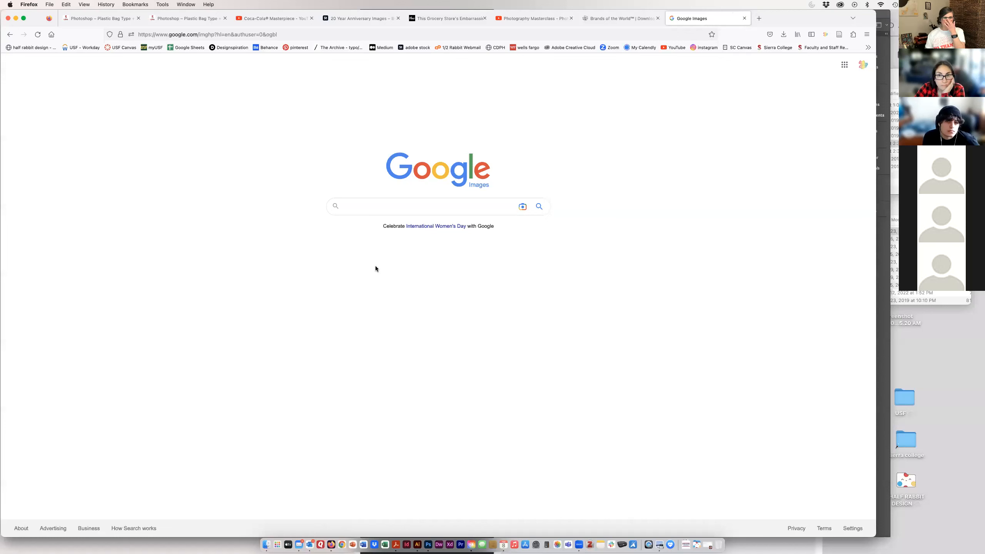
{"action": "left_click", "coordinate": [418, 211]}
{"action": "left_click", "coordinate": [360, 166]}
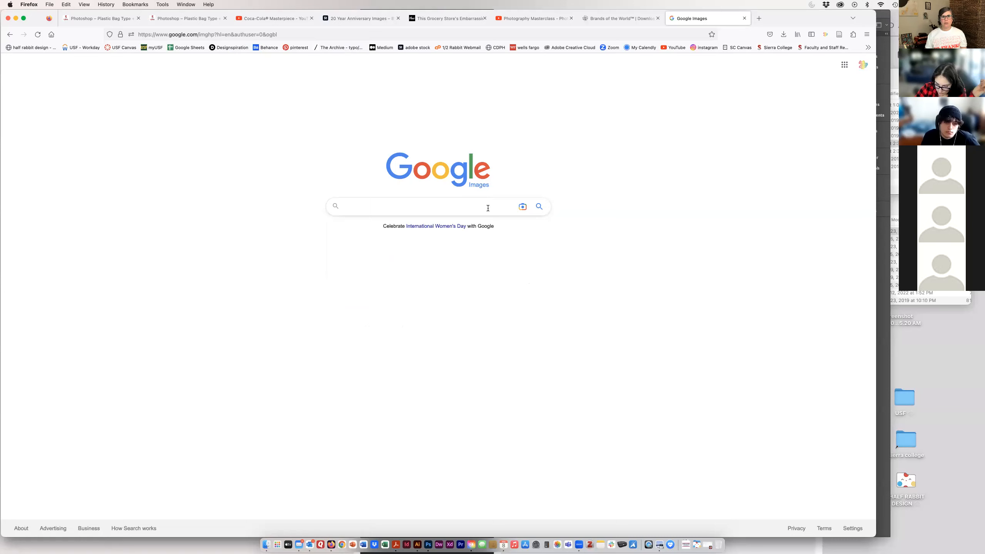
{"action": "left_click", "coordinate": [383, 210]}
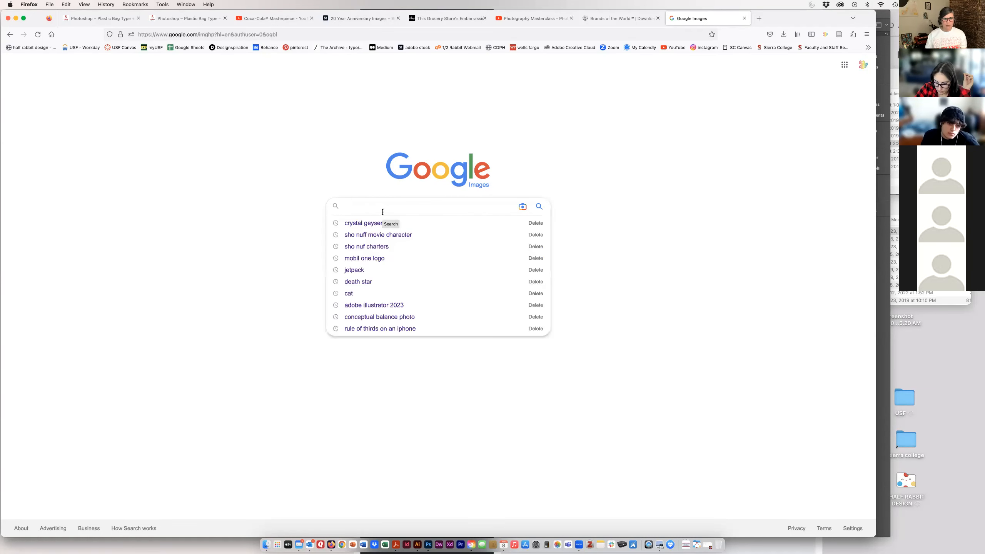
{"action": "left_click", "coordinate": [373, 224]}
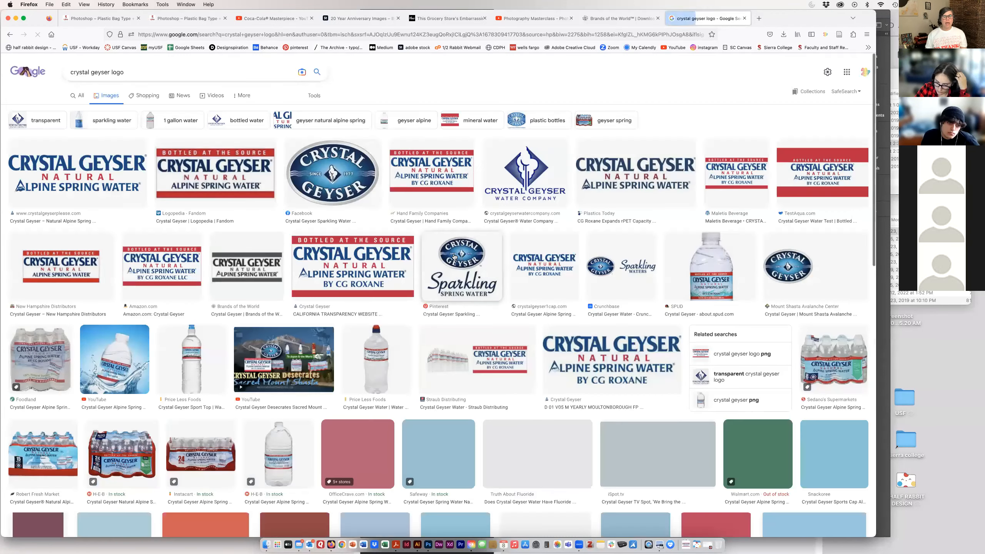
{"action": "scroll", "coordinate": [372, 244], "scroll_direction": "down", "scroll_amount": 1}
{"action": "scroll", "coordinate": [372, 245], "scroll_direction": "up", "scroll_amount": 1}
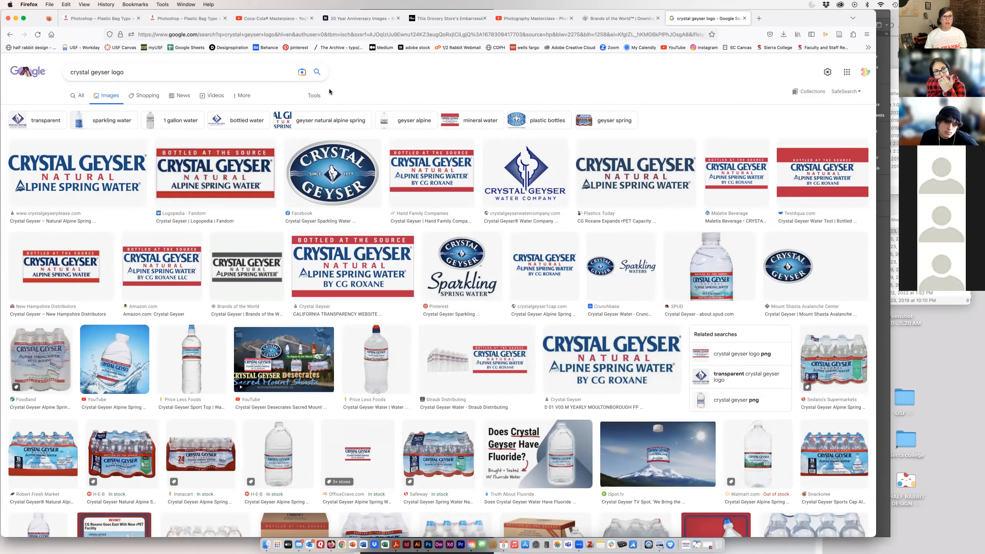
Step: Filter the image results to Large size and preview the Crystal Geyser Natural Alpine Spring Water logo from Plastics Today
{"action": "left_click", "coordinate": [314, 96]}
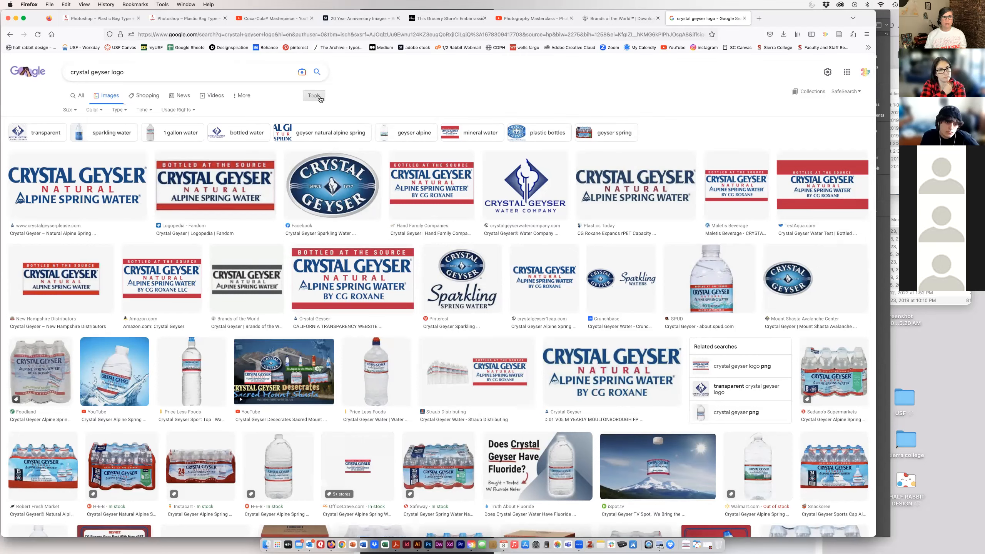
{"action": "left_click", "coordinate": [72, 110]}
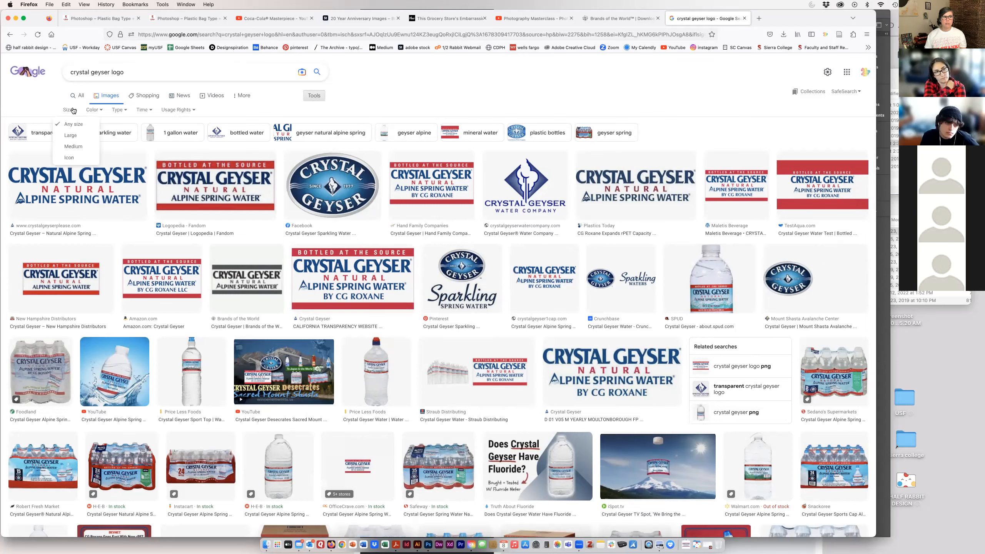
{"action": "left_click", "coordinate": [68, 136]}
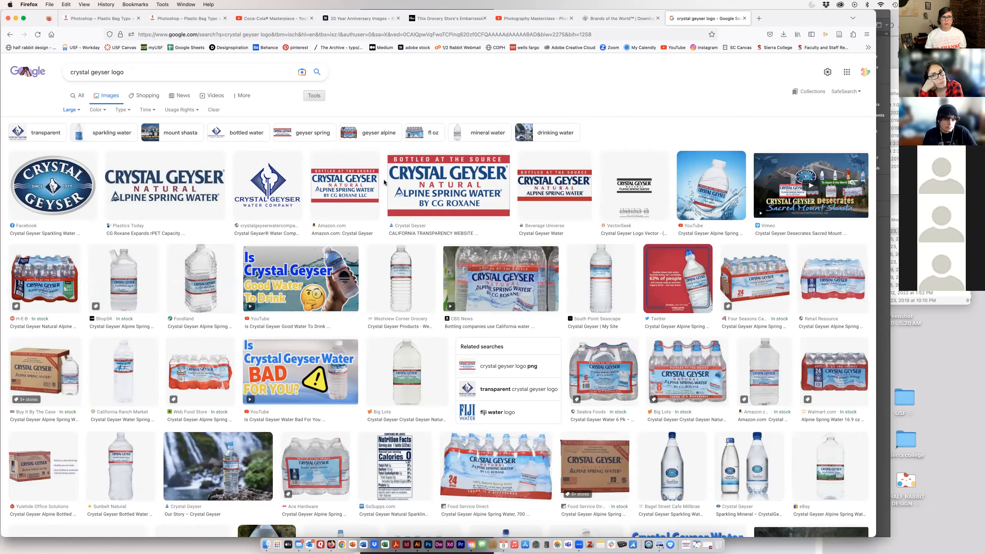
{"action": "left_click", "coordinate": [175, 195]}
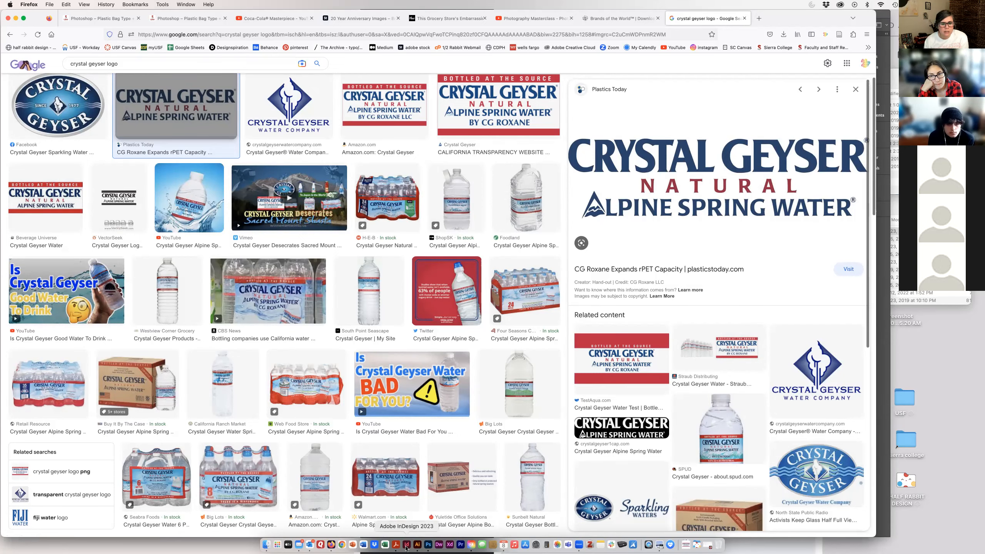
Step: Check the pixel dimensions of CTC_Logo.png in Photoshop, then return to the image results in Firefox
{"action": "left_click", "coordinate": [429, 545]}
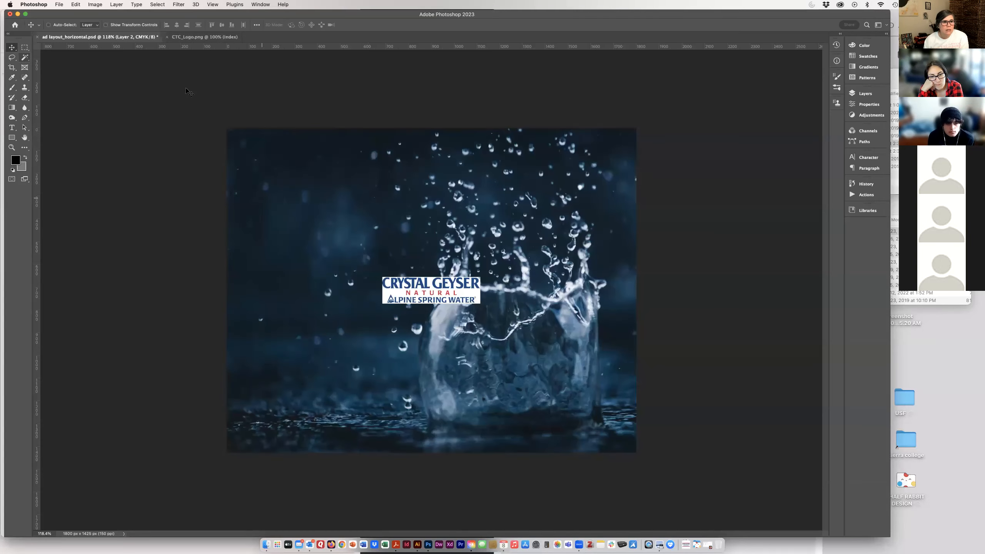
{"action": "left_click", "coordinate": [205, 37]}
{"action": "left_click", "coordinate": [95, 4]}
{"action": "left_click", "coordinate": [99, 62]}
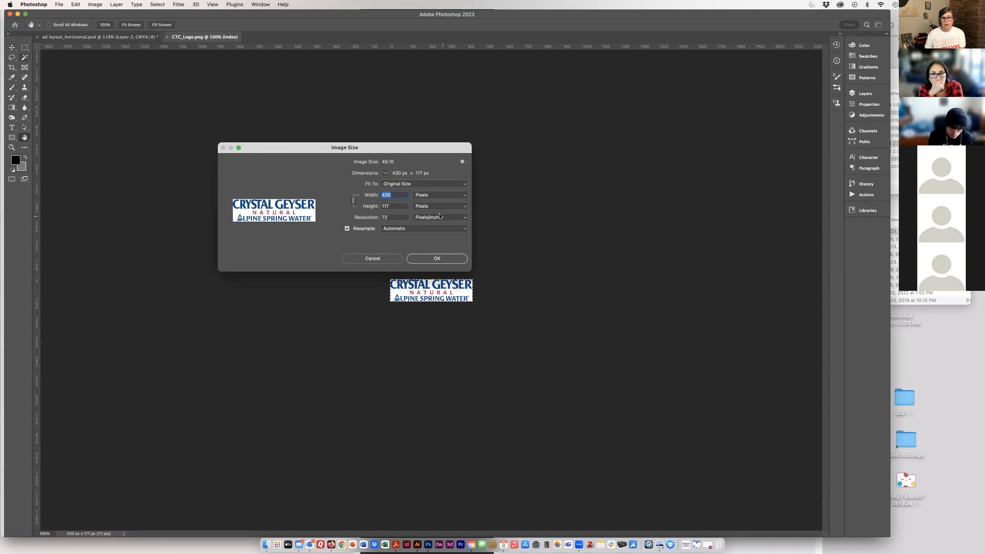
{"action": "key", "text": "super+Tab"}
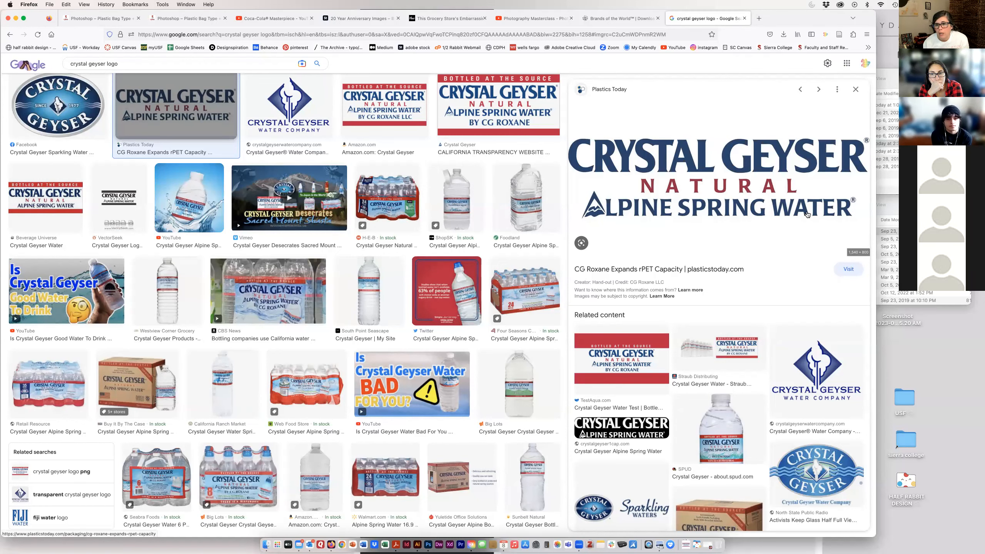
Step: Compare the Amazon, Crystal Geyser and Beverage Universe logo previews for size and quality with the Plastics Today version
{"action": "left_click", "coordinate": [392, 119]}
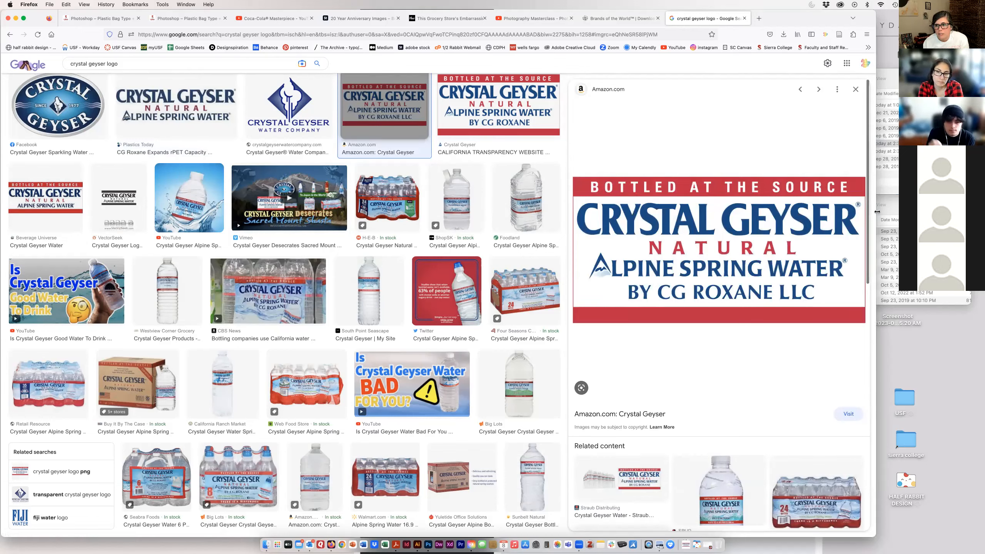
{"action": "left_click", "coordinate": [517, 97]}
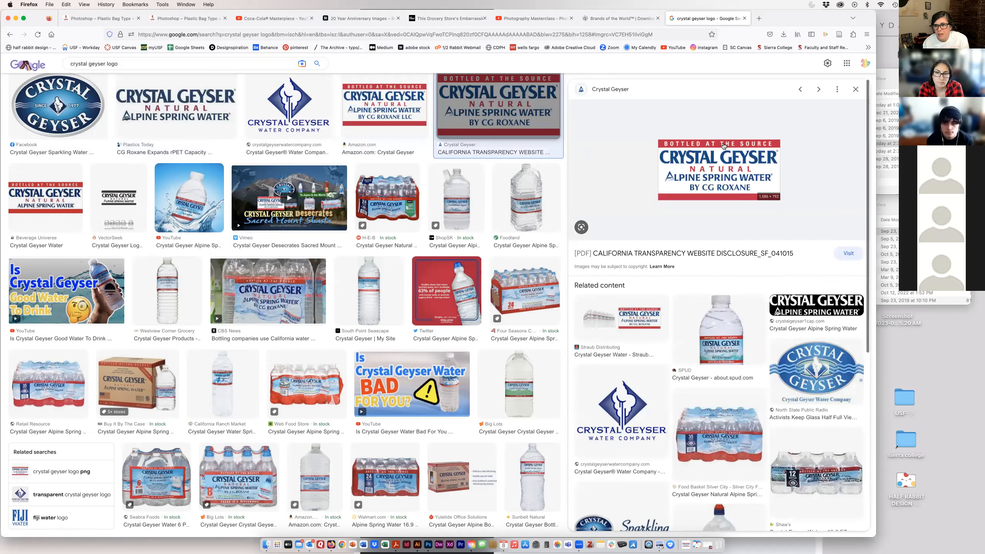
{"action": "left_click", "coordinate": [178, 99]}
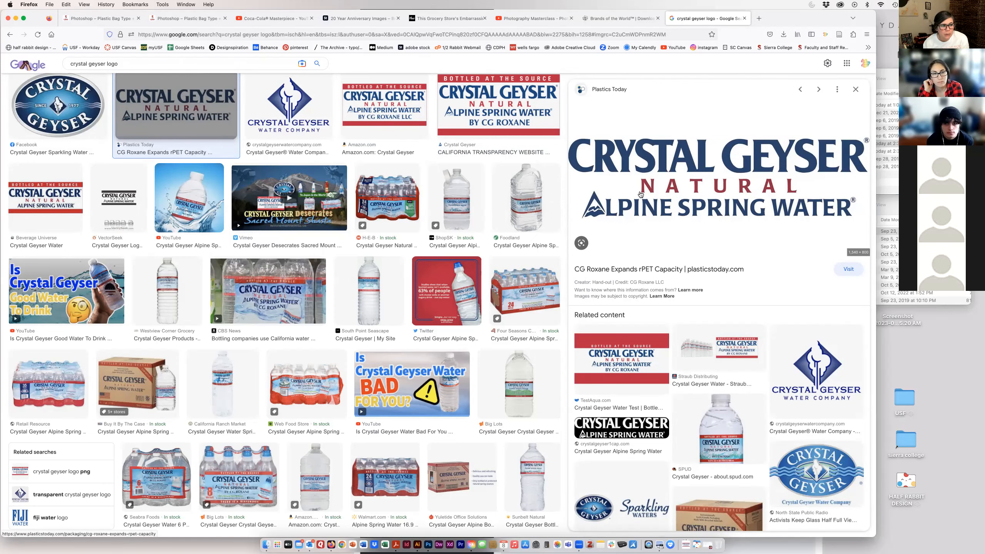
{"action": "scroll", "coordinate": [640, 194], "scroll_direction": "up", "scroll_amount": 2}
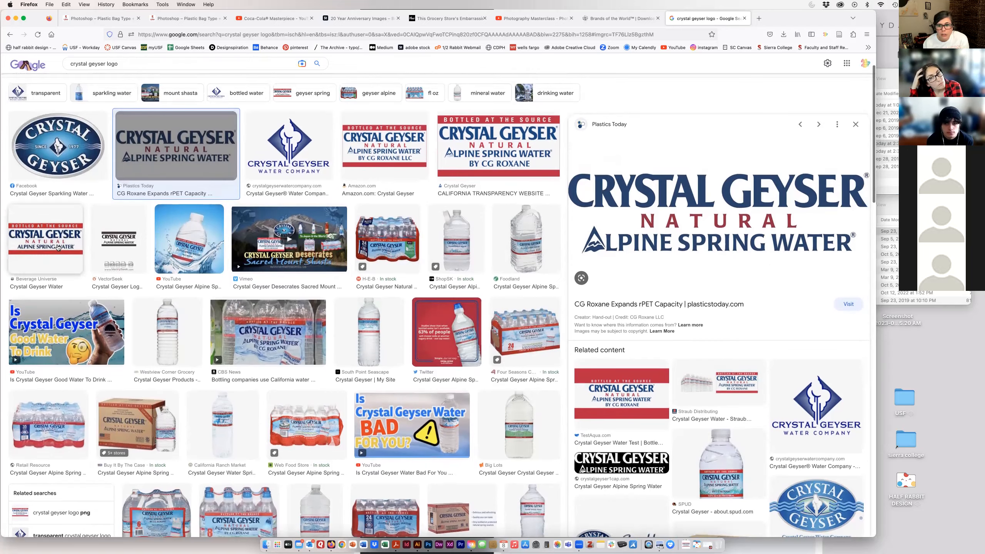
{"action": "left_click", "coordinate": [58, 247]}
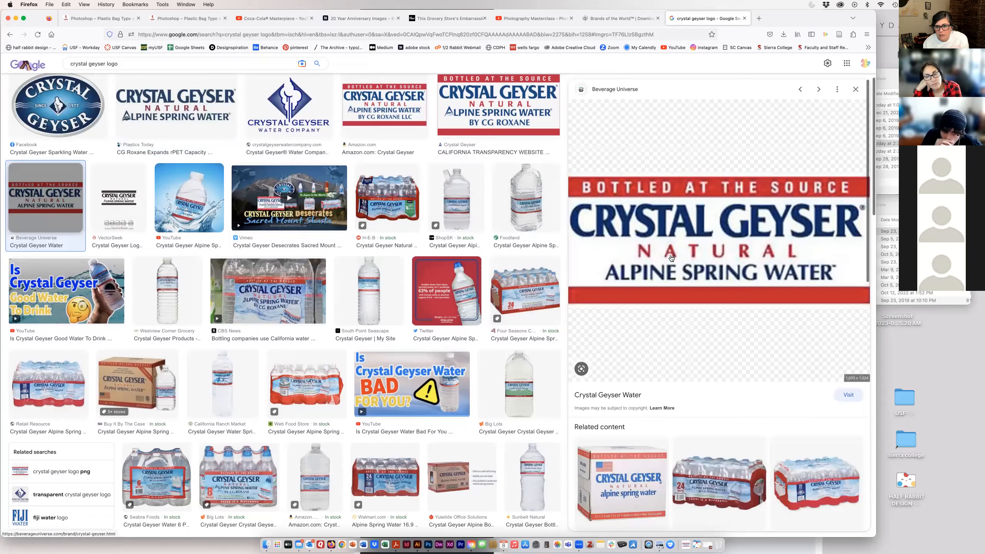
{"action": "scroll", "coordinate": [640, 268], "scroll_direction": "up", "scroll_amount": 1}
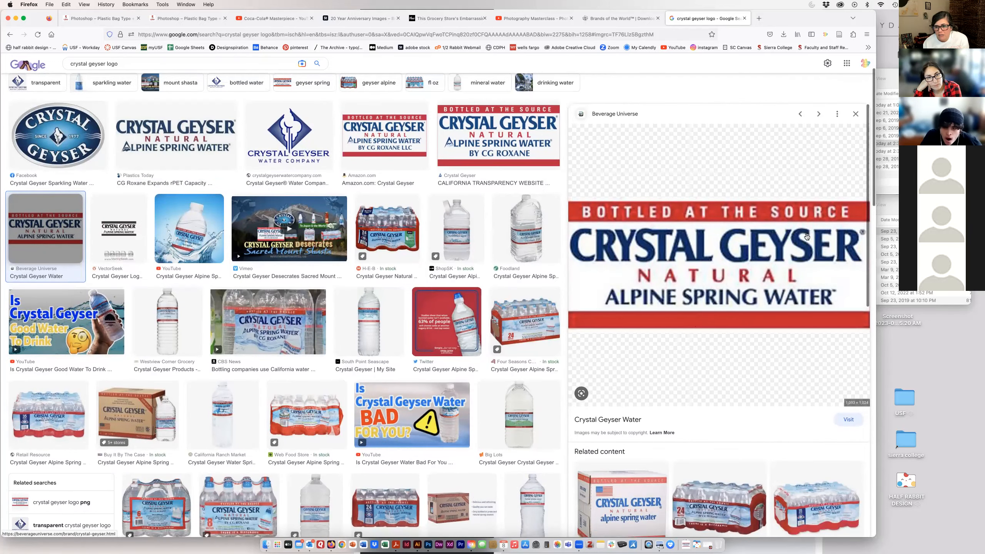
{"action": "left_click", "coordinate": [154, 146]}
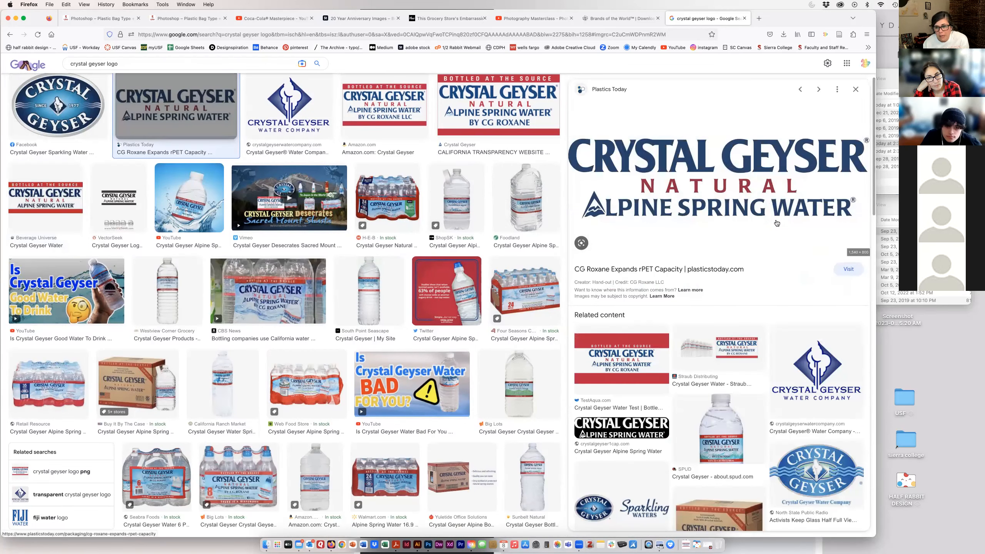
{"action": "scroll", "coordinate": [690, 161], "scroll_direction": "up", "scroll_amount": 3}
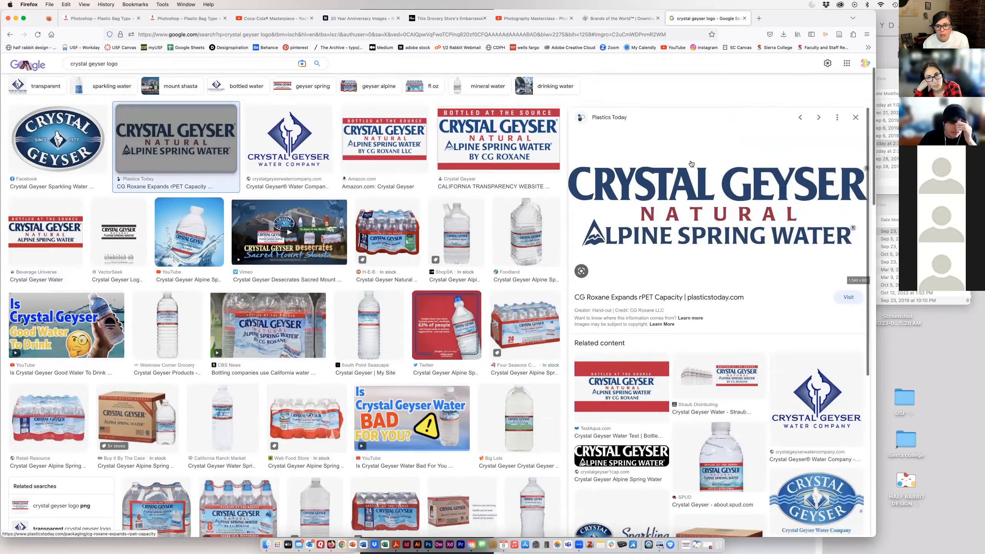
Step: Save the Plastics Today logo to Downloads as crystal-geyser-logo-1540x800.jpg and open it in Photoshop
{"action": "right_click", "coordinate": [658, 234]}
{"action": "left_click", "coordinate": [694, 321]}
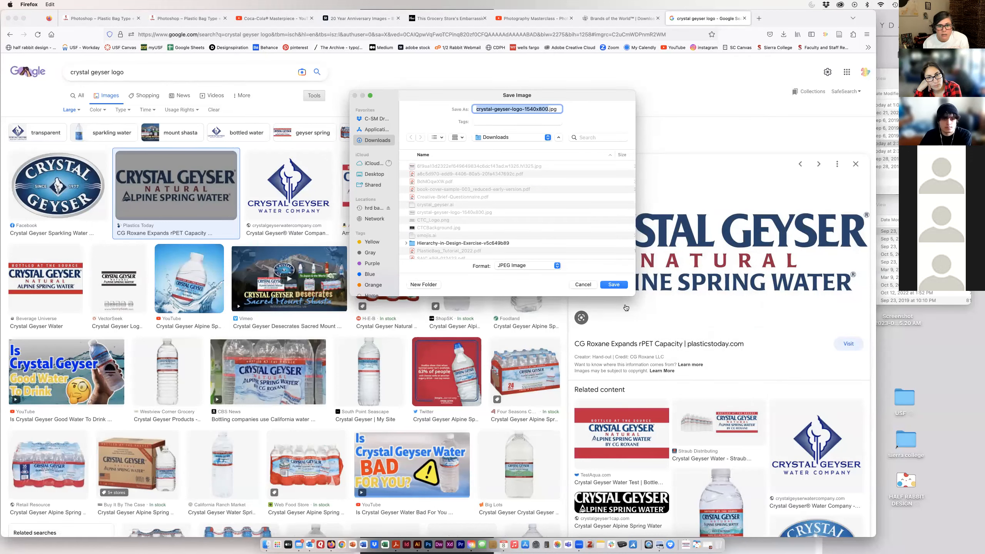
{"action": "left_click", "coordinate": [616, 285]}
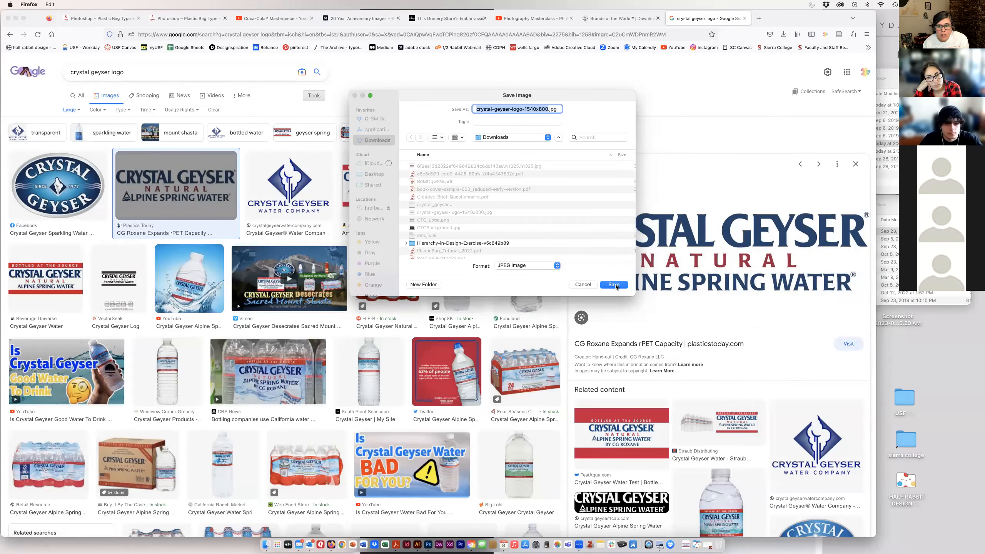
{"action": "left_click", "coordinate": [510, 240]}
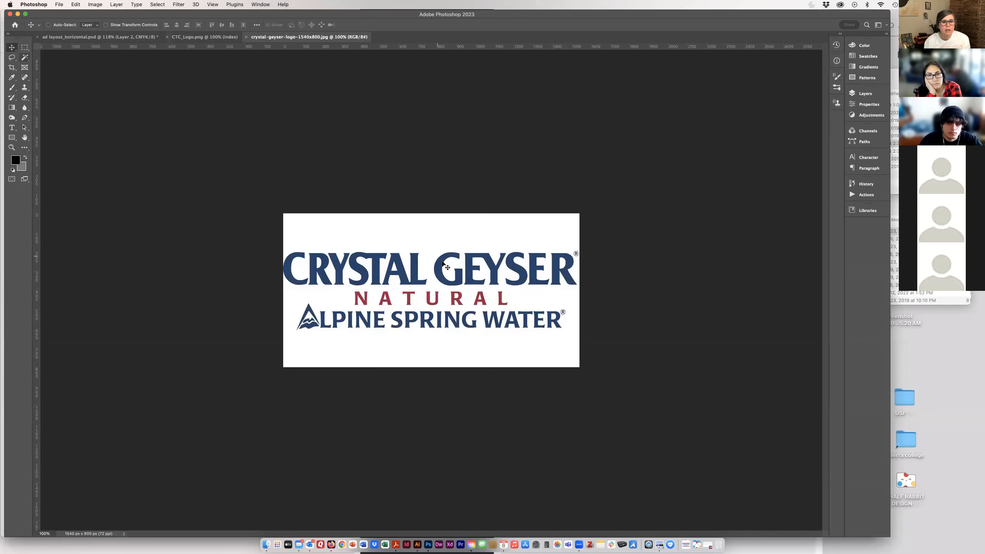
Step: Copy the entire downloaded logo image into ad layout_horizontal.psd and move it slightly up and to the left
{"action": "key", "text": "super+a"}
{"action": "key", "text": "super+c"}
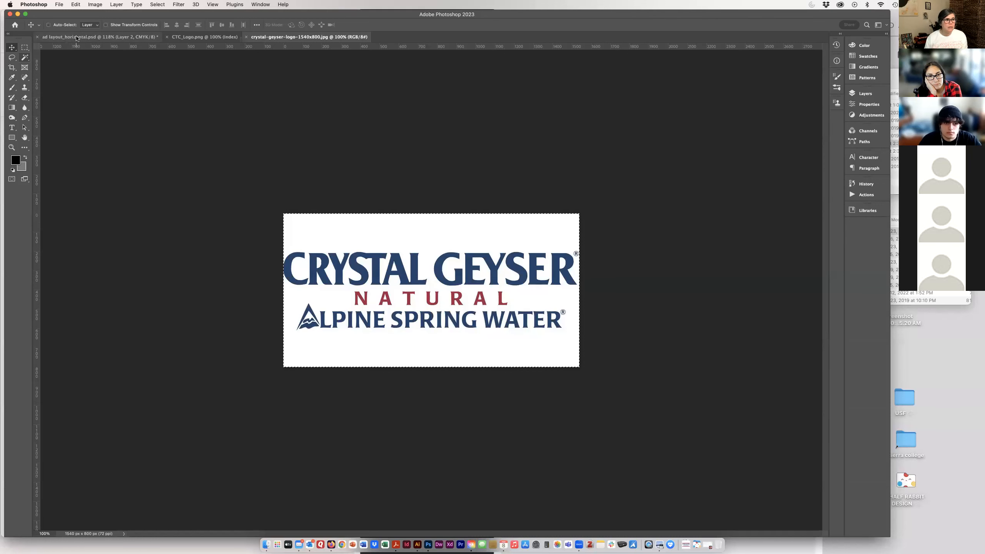
{"action": "left_click", "coordinate": [97, 37]}
{"action": "key", "text": "super+v"}
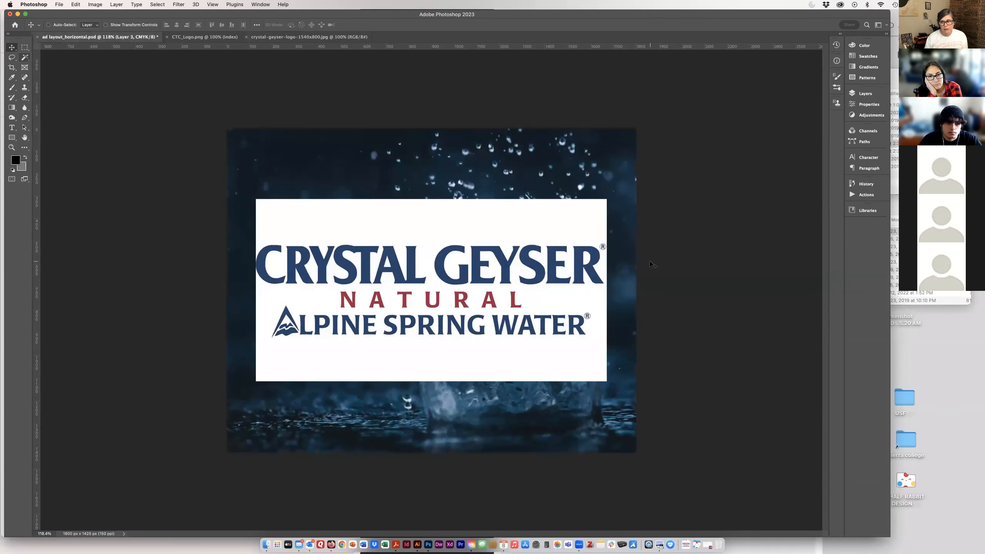
{"action": "left_click_drag", "start_coordinate": [431, 233], "coordinate": [464, 235]}
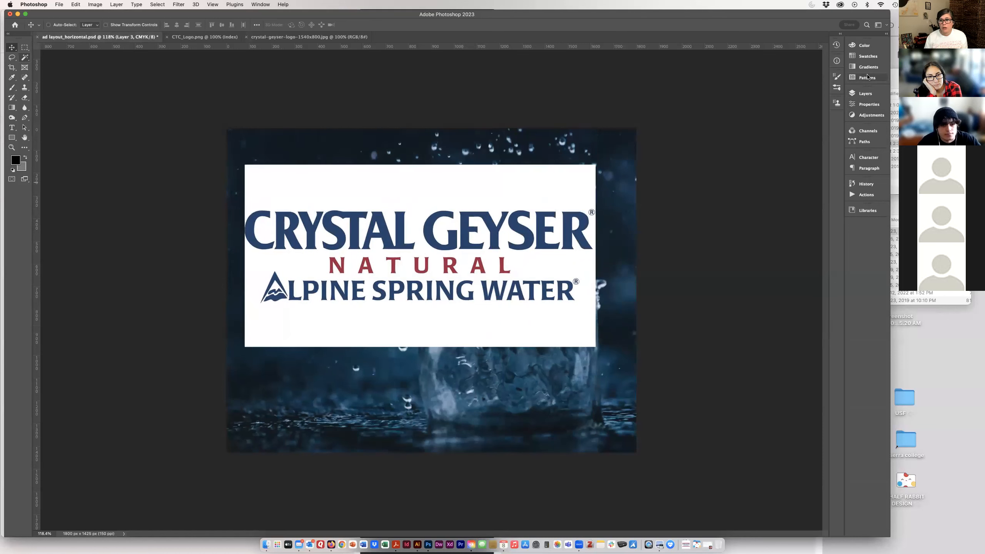
Step: Rename the small pasted logo's layer, Layer 2, to "crystal geyser 1"
{"action": "left_click", "coordinate": [854, 93]}
{"action": "double_click", "coordinate": [787, 151]}
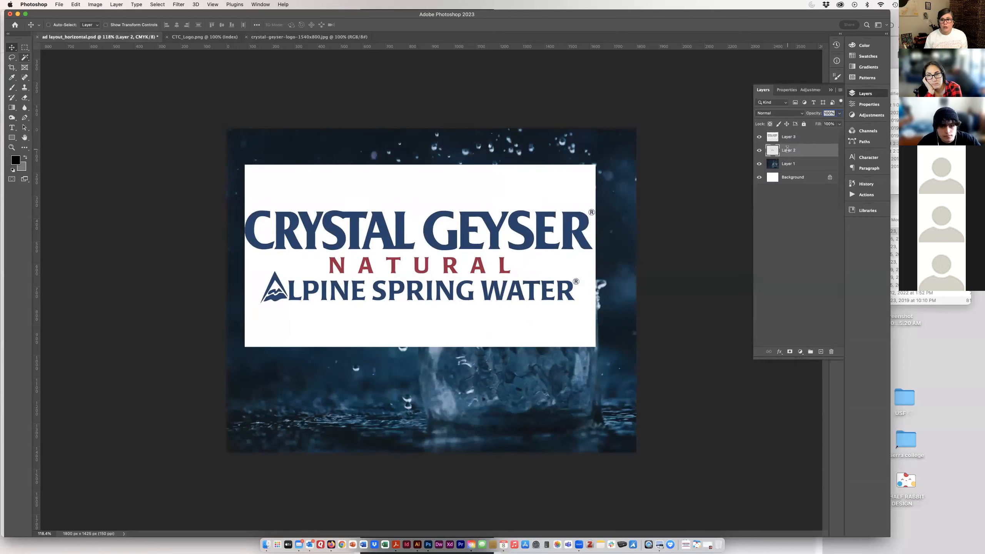
{"action": "type", "text": "c"}
{"action": "type", "text": "rystal geys"}
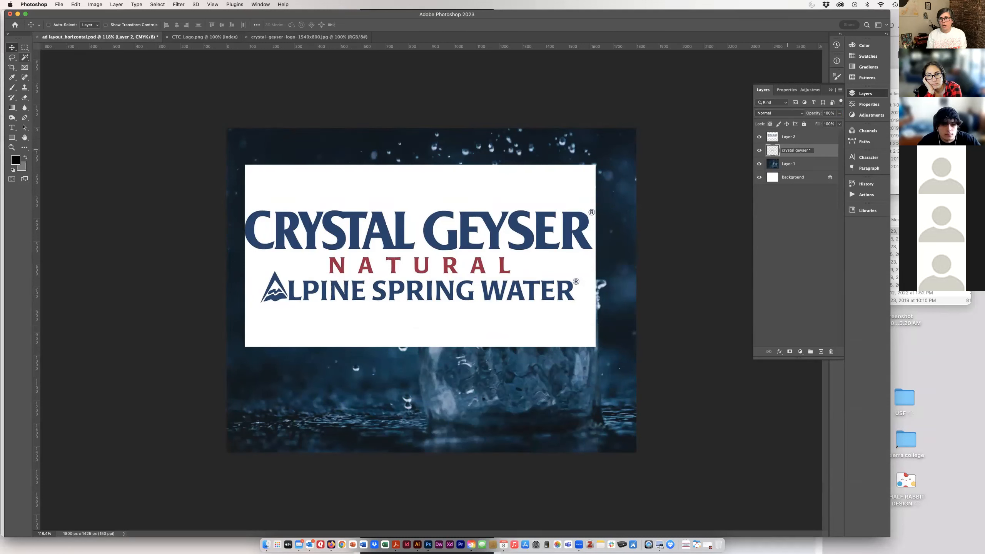
{"action": "key", "text": "Return"}
Step: Rename the large logo's layer, Layer 3, to "crystal geyser 2" and inspect the lettering's edge quality up close
{"action": "left_click", "coordinate": [786, 136]}
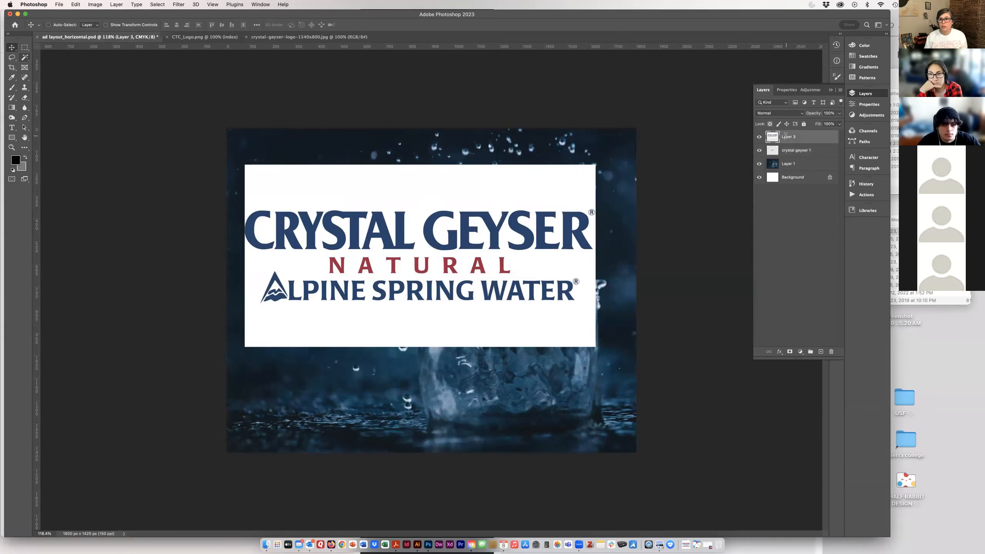
{"action": "double_click", "coordinate": [788, 137]}
{"action": "type", "text": "crystal getser"}
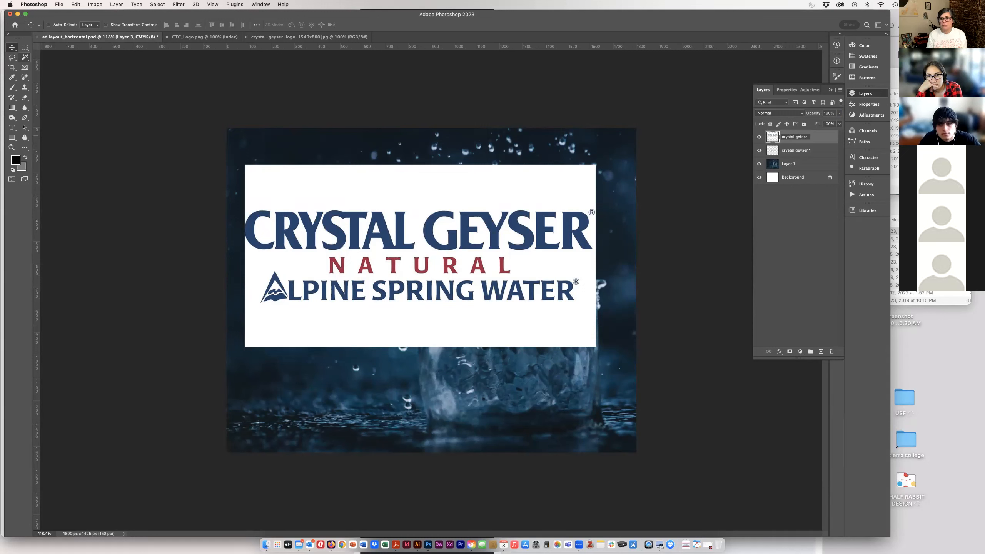
{"action": "key", "text": "BackSpace"}
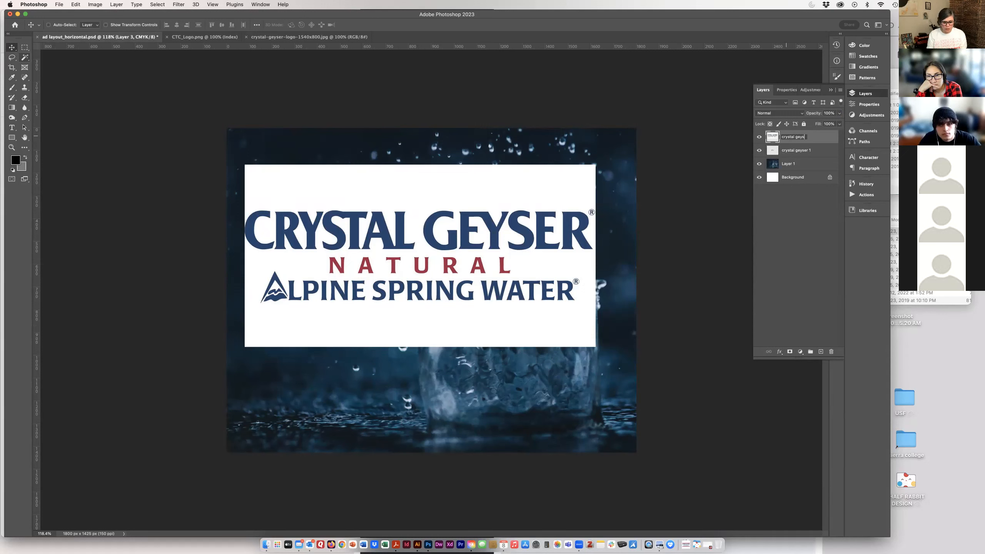
{"action": "key", "text": "Return"}
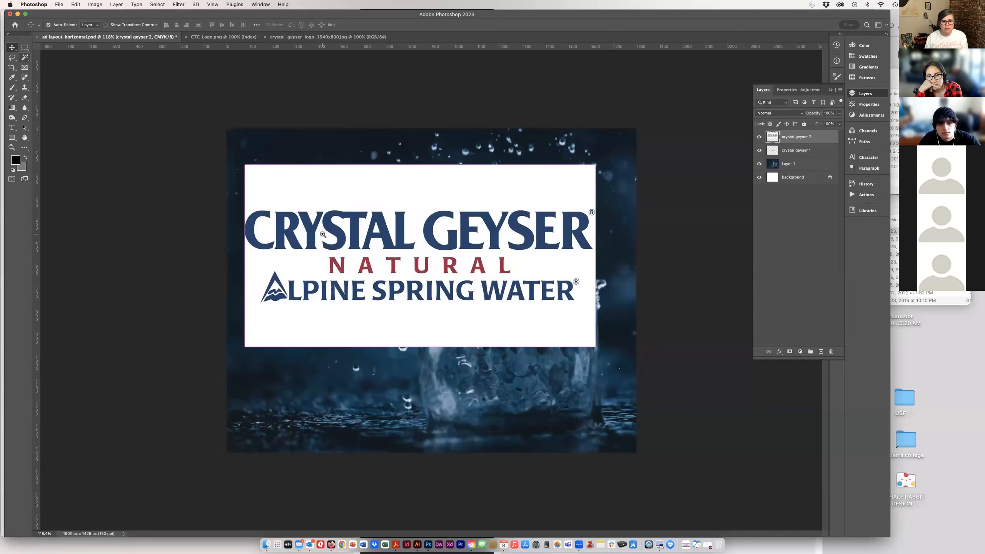
{"action": "scroll", "coordinate": [445, 209], "scroll_direction": "up", "scroll_amount": 5}
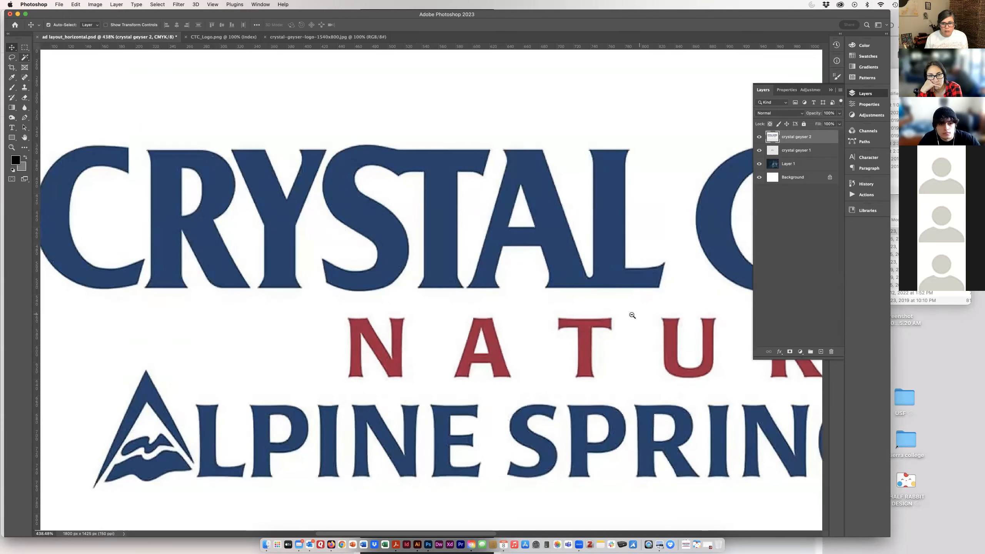
{"action": "key", "text": "super+0"}
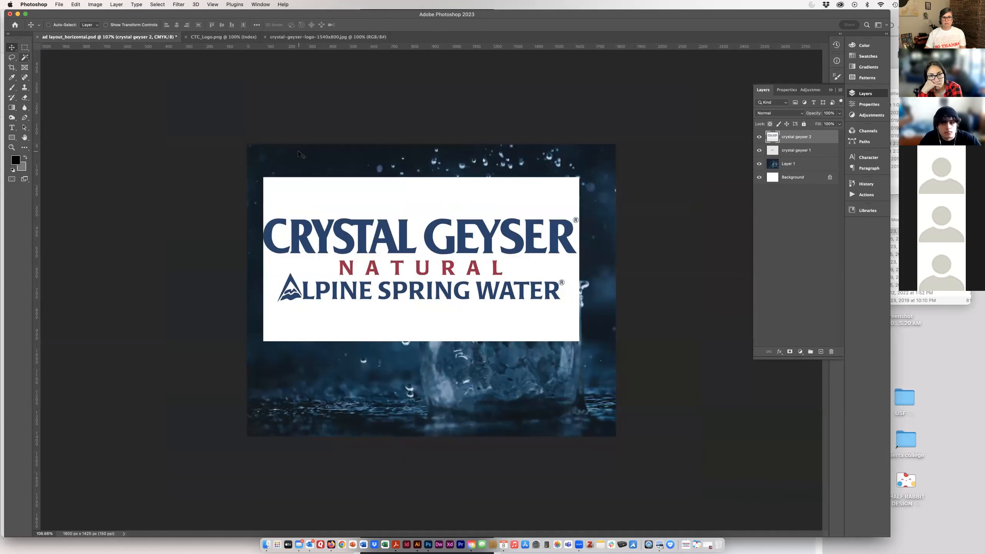
Step: Switch to the Brands of the World site in Firefox, dismiss its newsletter popup and look over the home page
{"action": "left_click", "coordinate": [331, 544]}
{"action": "left_click", "coordinate": [615, 19]}
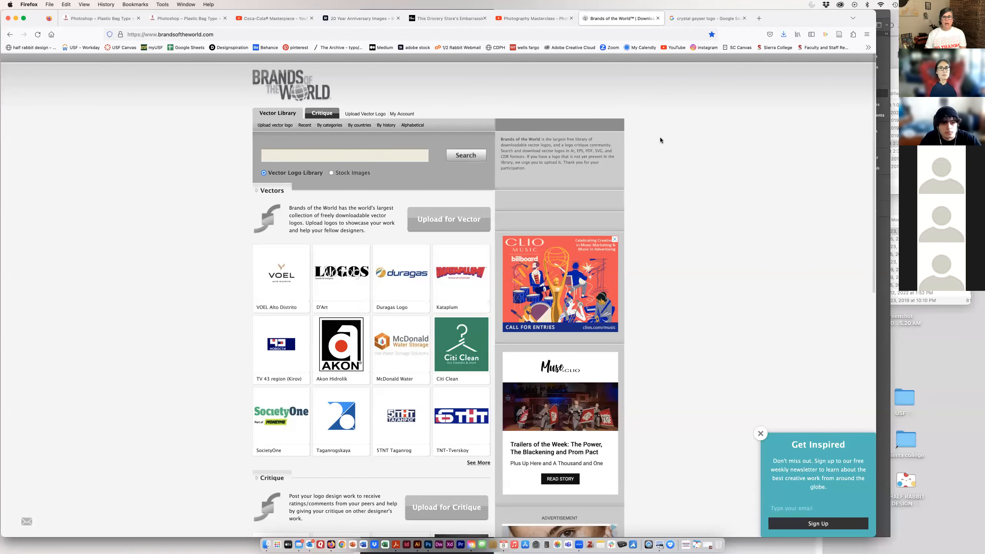
{"action": "left_click", "coordinate": [759, 432]}
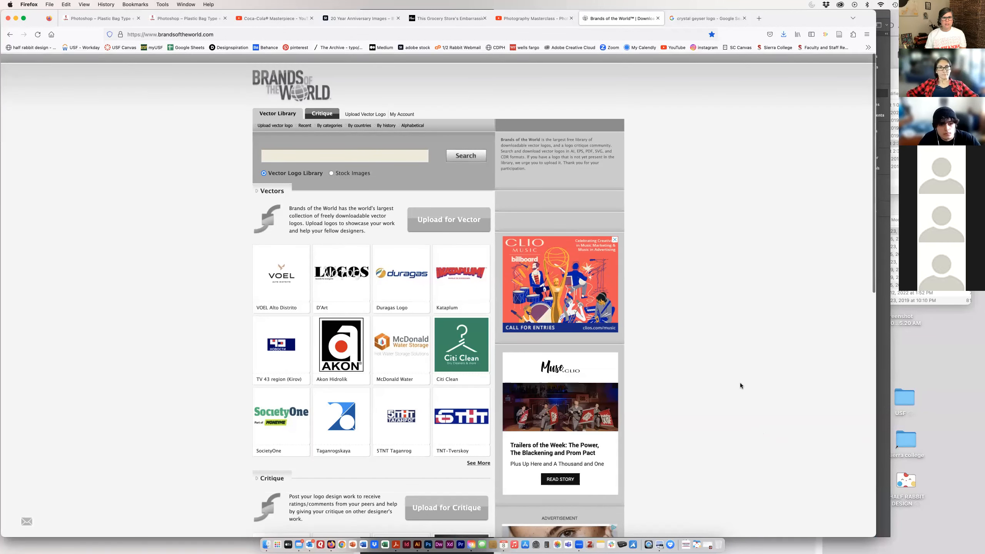
{"action": "scroll", "coordinate": [740, 382], "scroll_direction": "down", "scroll_amount": 2}
{"action": "scroll", "coordinate": [740, 382], "scroll_direction": "down", "scroll_amount": 5}
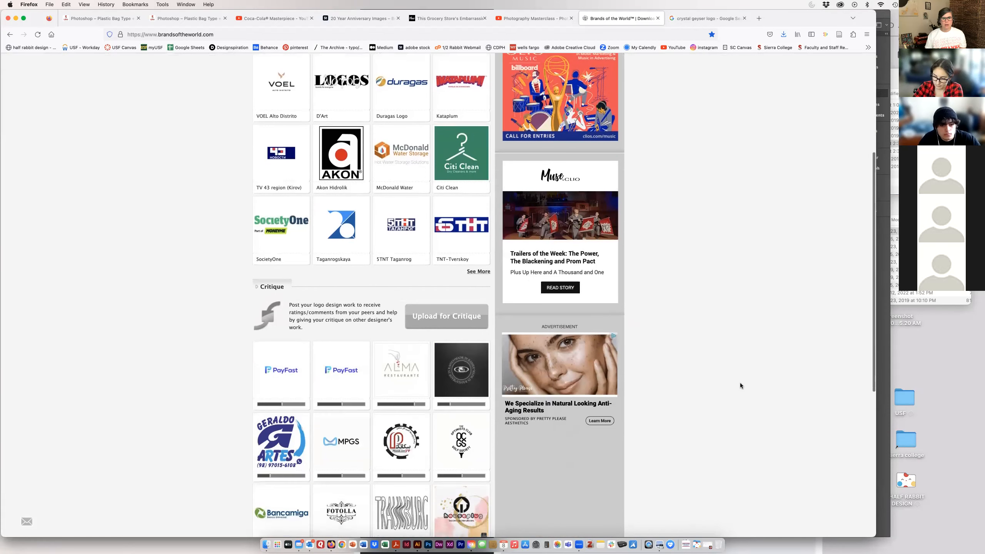
{"action": "scroll", "coordinate": [740, 383], "scroll_direction": "up", "scroll_amount": 6}
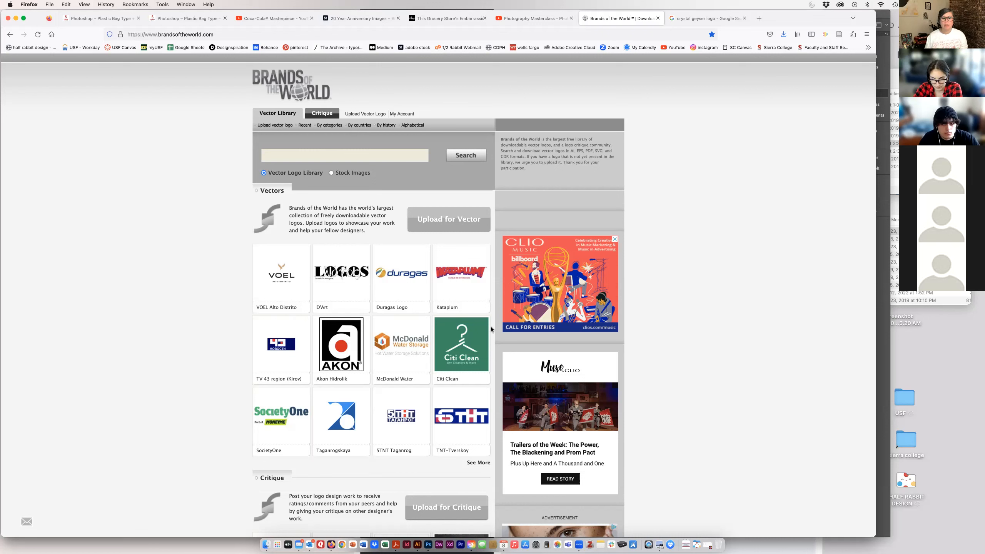
Step: Search the Brands of the World vector logo library for "crystal geyser" and open the Crystal Geyser logo page
{"action": "left_click", "coordinate": [273, 155]}
{"action": "type", "text": "cr"}
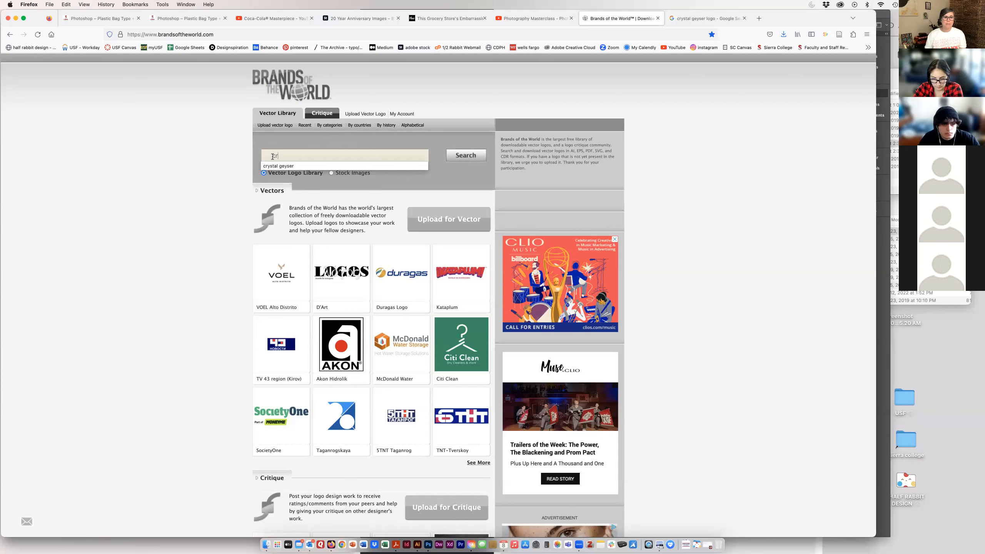
{"action": "left_click", "coordinate": [279, 166]}
{"action": "left_click", "coordinate": [471, 157]}
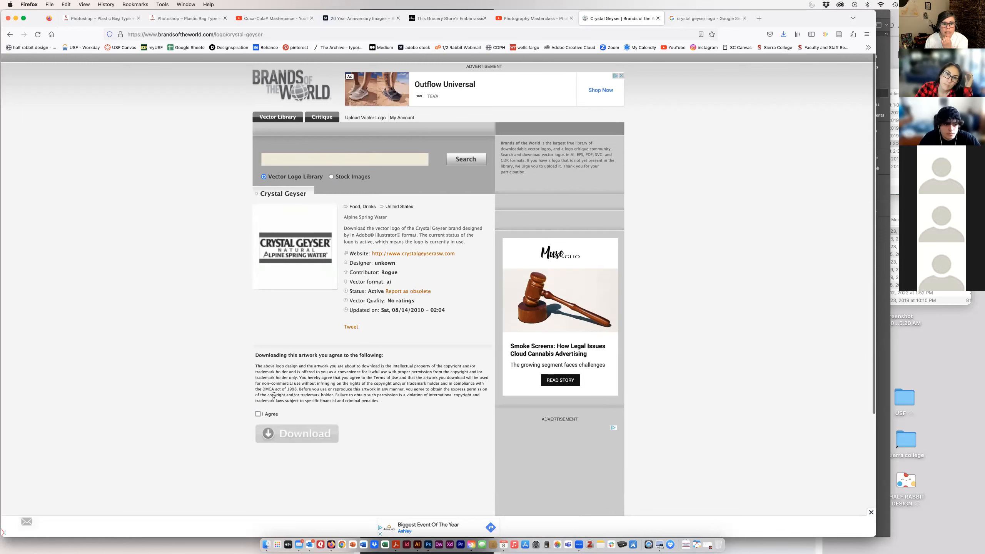
Step: Agree to the artwork terms, download the Crystal Geyser vector logo and open crystal_geyser.ai in Illustrator
{"action": "left_click", "coordinate": [258, 415]}
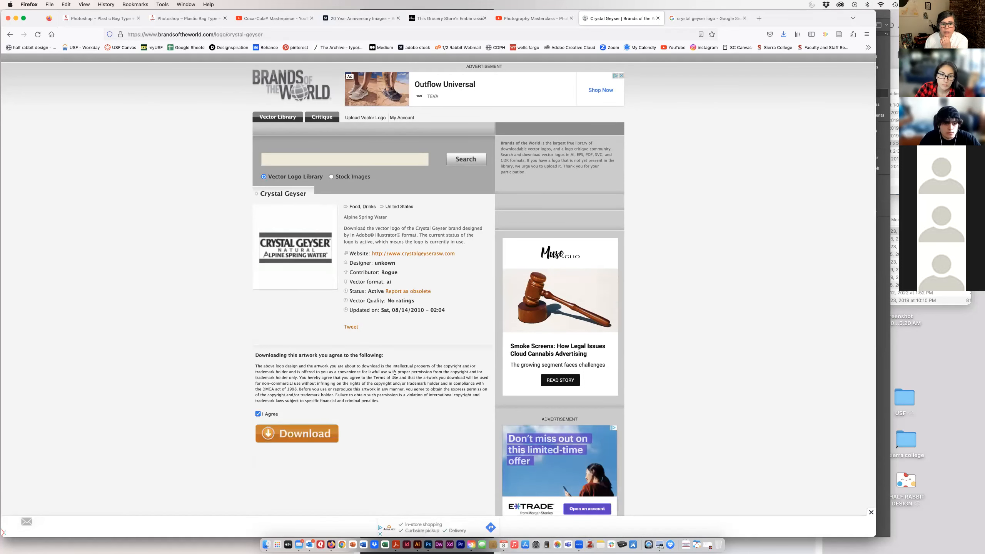
{"action": "scroll", "coordinate": [309, 342], "scroll_direction": "down", "scroll_amount": 2}
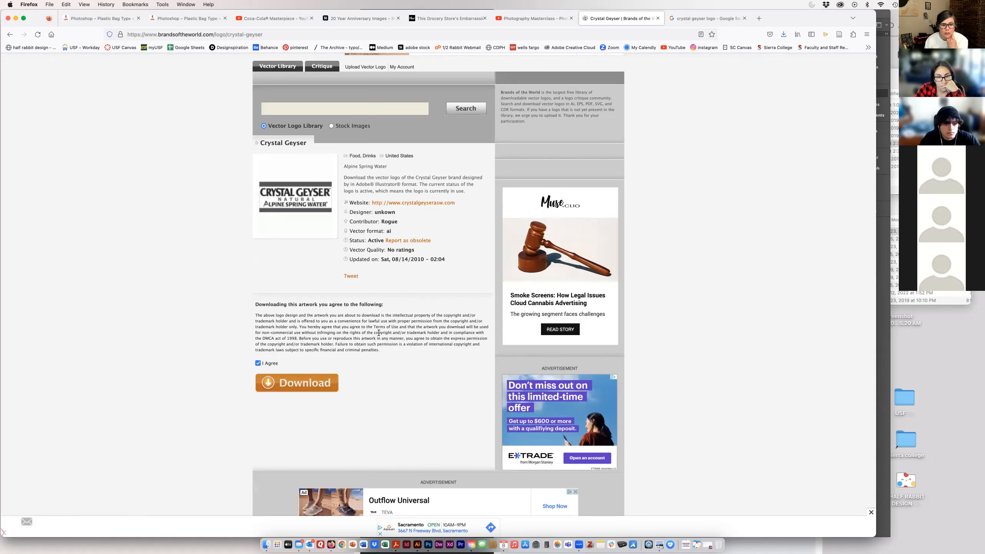
{"action": "left_click_drag", "start_coordinate": [382, 350], "coordinate": [268, 314]}
{"action": "left_click", "coordinate": [353, 325]}
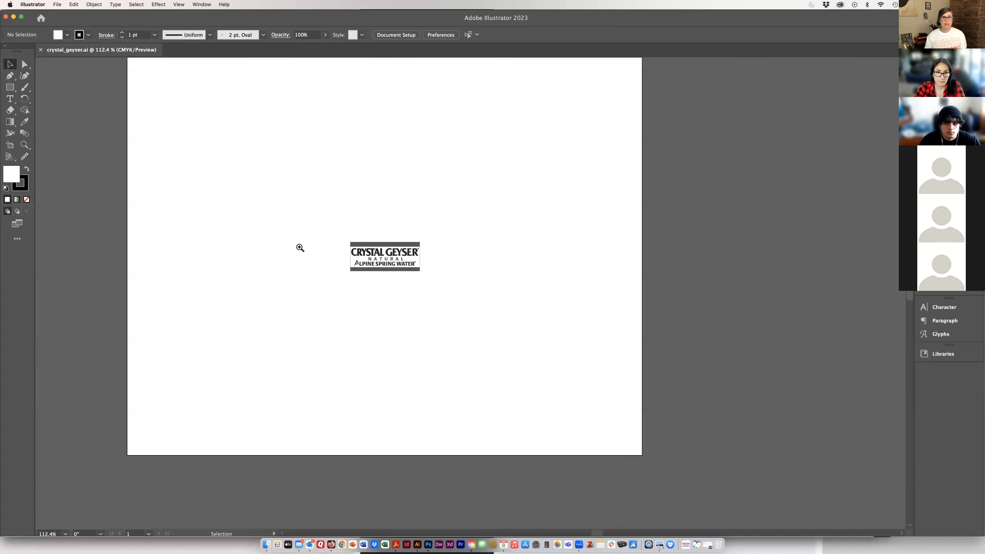
Step: Select individual letters of CRYSTAL GEYSER in the vector logo to examine whether each one is a separate path
{"action": "left_click_drag", "start_coordinate": [299, 246], "coordinate": [543, 252]}
{"action": "left_click_drag", "start_coordinate": [535, 252], "coordinate": [175, 195]}
{"action": "left_click", "coordinate": [24, 63]}
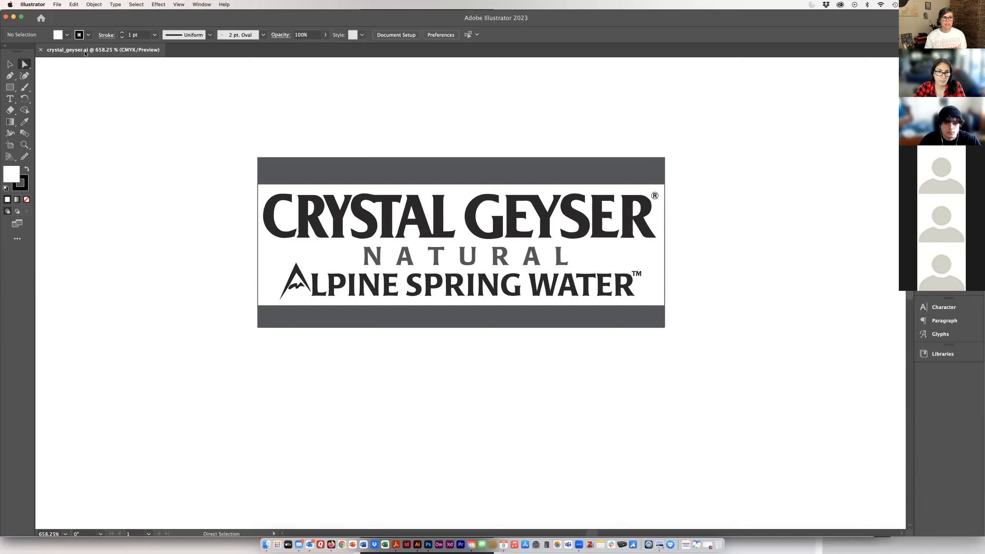
{"action": "left_click", "coordinate": [360, 215], "text": "alt"}
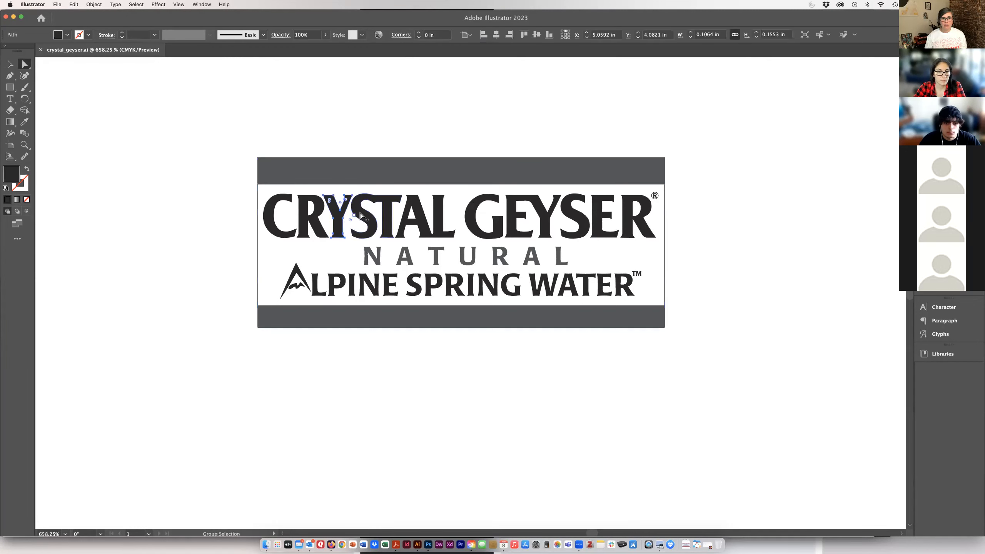
{"action": "left_click", "coordinate": [441, 222], "text": "alt"}
{"action": "left_click", "coordinate": [497, 226], "text": "alt"}
{"action": "left_click", "coordinate": [580, 223], "text": "alt"}
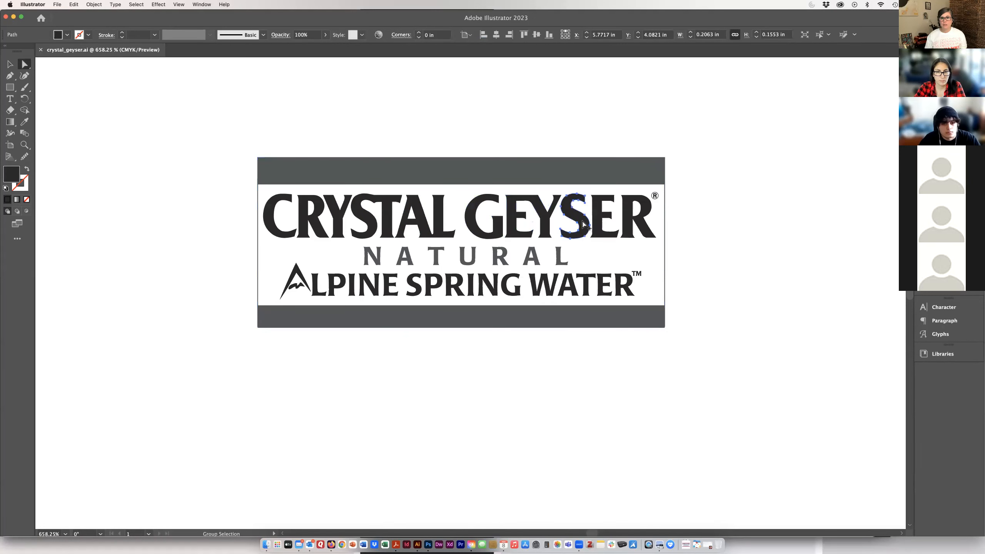
{"action": "left_click", "coordinate": [639, 217], "text": "alt"}
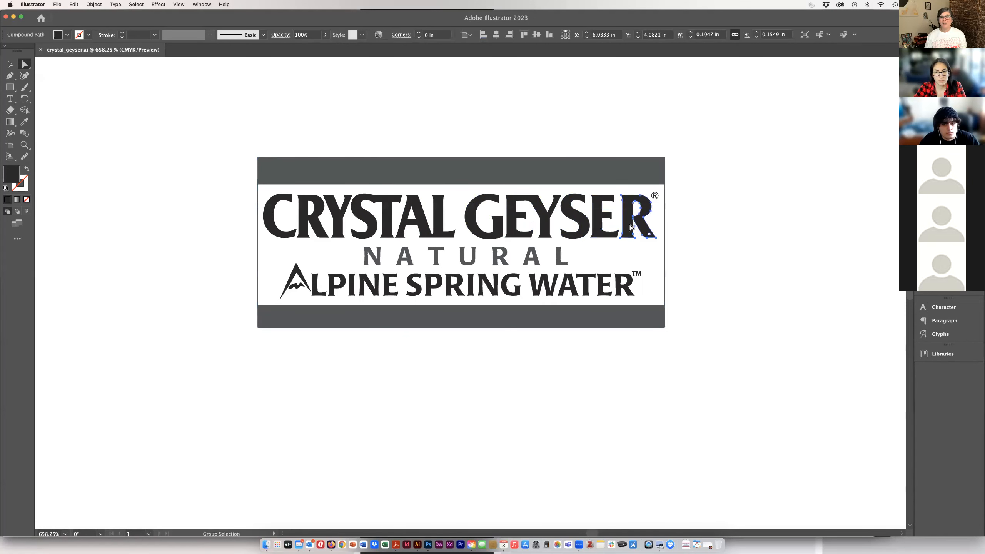
{"action": "key", "text": "space"}
{"action": "left_click_drag", "start_coordinate": [717, 327], "coordinate": [668, 325]}
{"action": "key", "text": "super+space"}
{"action": "left_click", "coordinate": [687, 322], "text": "alt+super"}
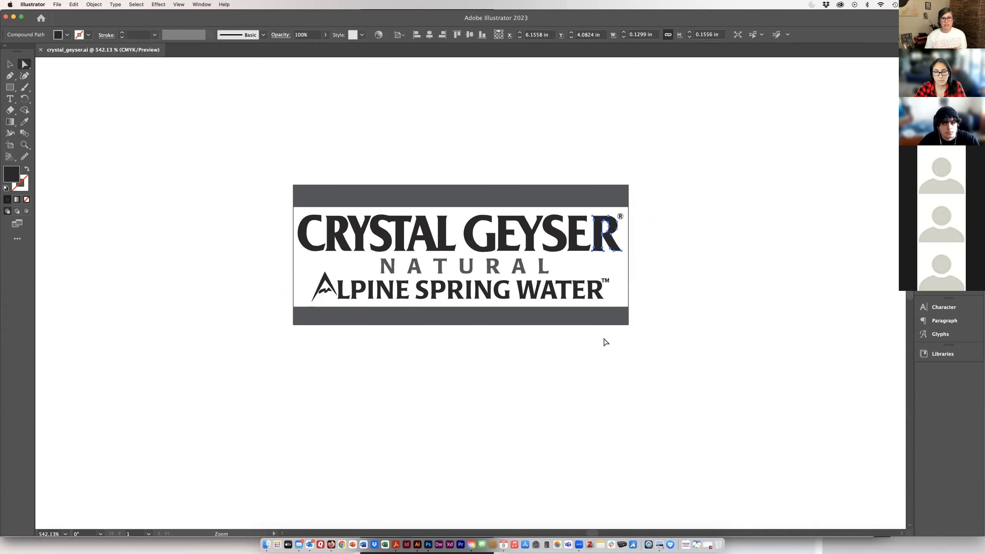
Step: Show the color swatches and examine the logo's separate shapes by selecting letters and the white background rectangle, leaving everything deselected
{"action": "left_click", "coordinate": [13, 63]}
{"action": "left_click", "coordinate": [269, 171]}
{"action": "left_click", "coordinate": [942, 233]}
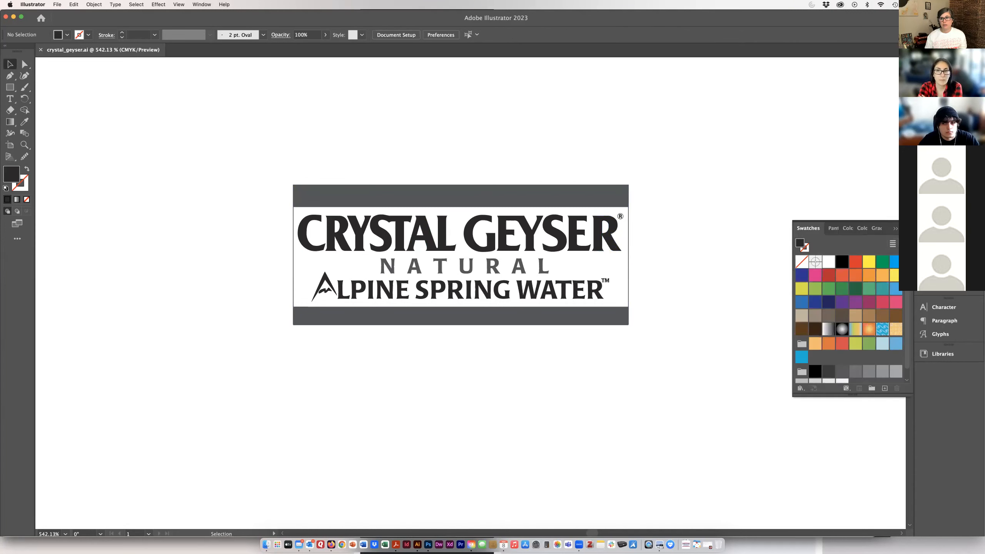
{"action": "left_click", "coordinate": [25, 65]}
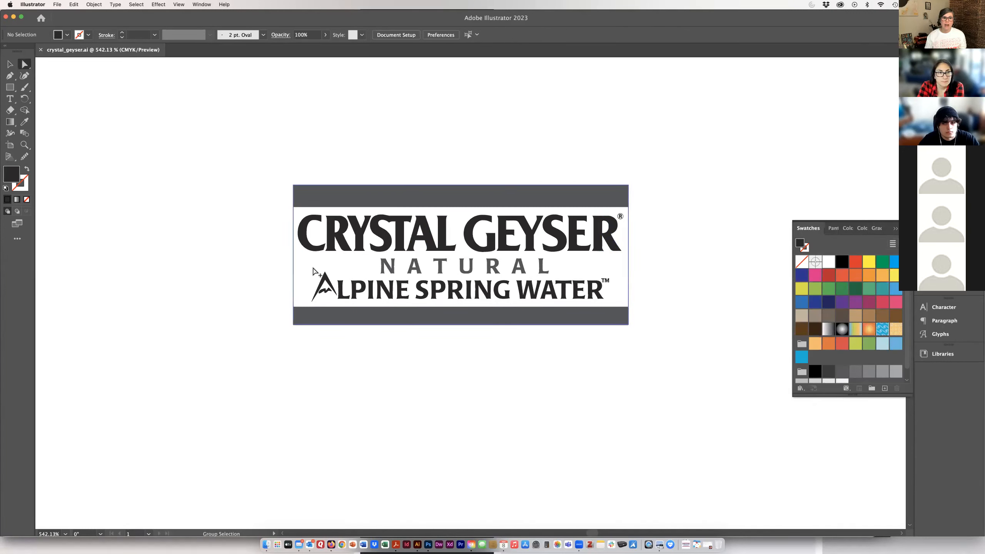
{"action": "left_click", "coordinate": [333, 249]}
{"action": "left_click", "coordinate": [342, 248], "text": "shift"}
{"action": "left_click", "coordinate": [378, 248], "text": "shift"}
{"action": "left_click", "coordinate": [397, 247], "text": "shift"}
{"action": "left_click", "coordinate": [622, 236], "text": "alt"}
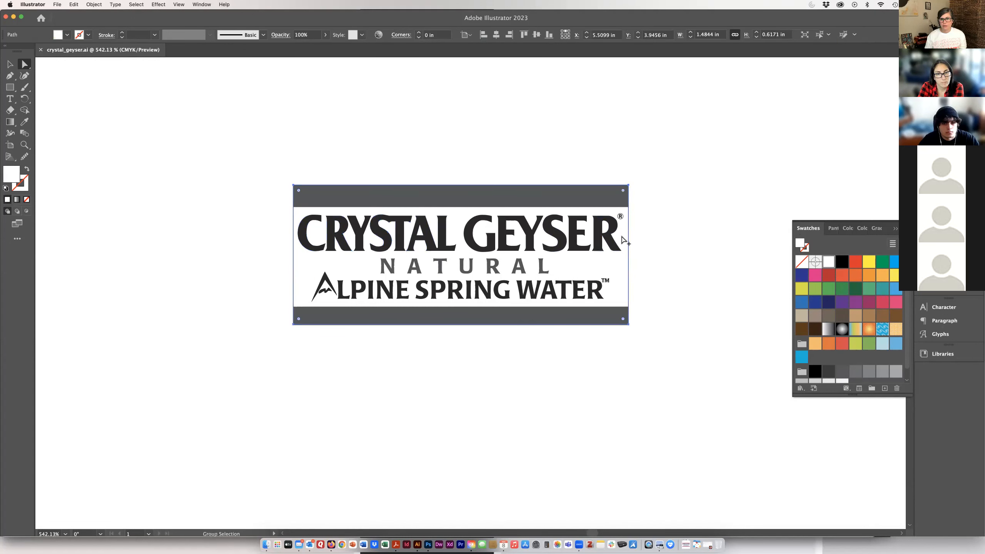
{"action": "left_click", "coordinate": [680, 242]}
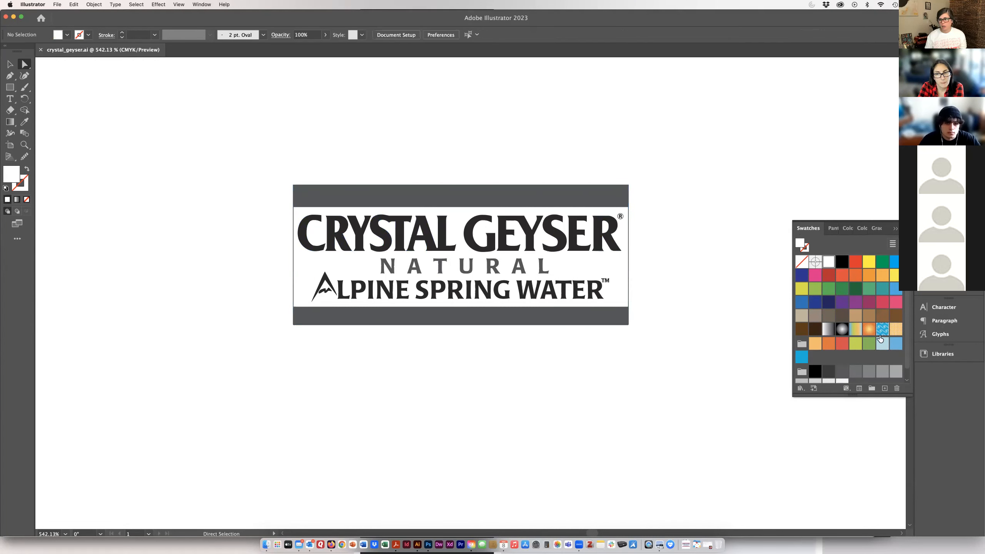
Step: Recolor the G of GEYSER dark blue and the last L of NATURAL red
{"action": "left_click", "coordinate": [488, 256]}
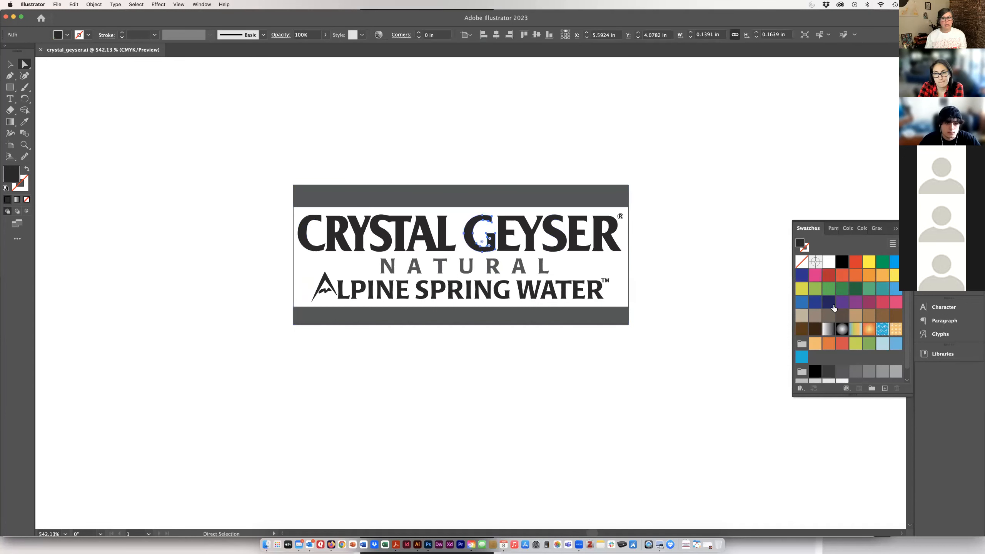
{"action": "left_click", "coordinate": [813, 306]}
{"action": "left_click", "coordinate": [513, 235]}
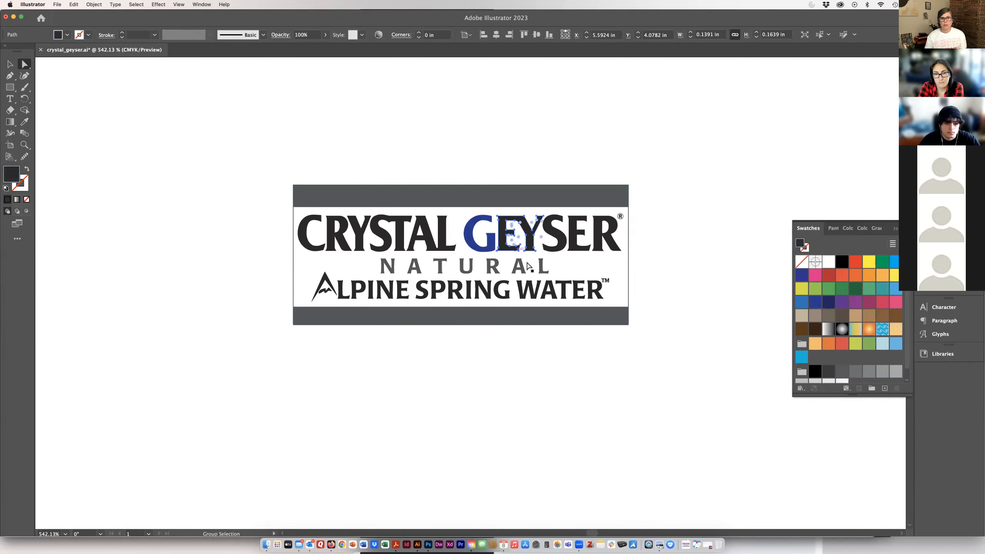
{"action": "left_click", "coordinate": [557, 267]}
{"action": "left_click", "coordinate": [545, 268]}
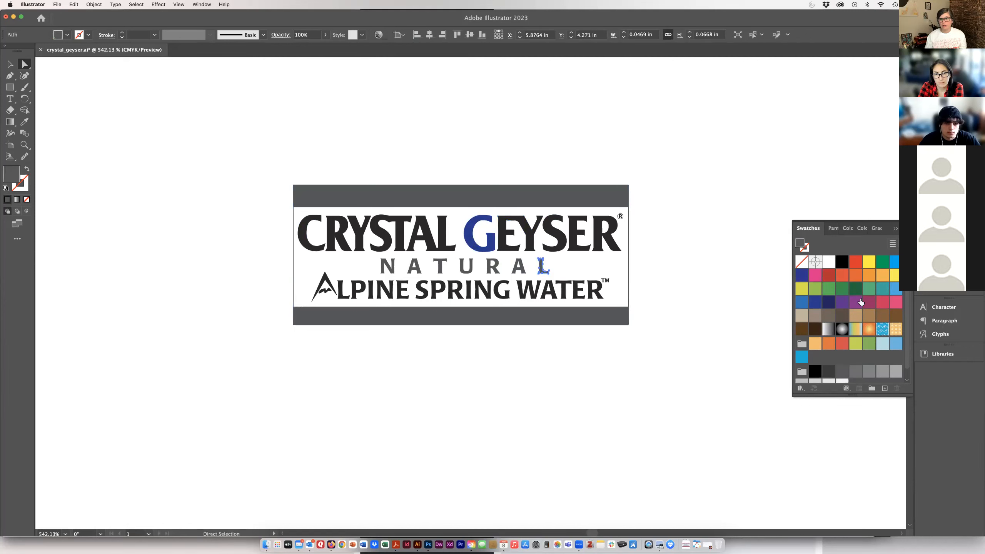
{"action": "left_click", "coordinate": [855, 263]}
Step: Copy the entire logo artwork and paste it into ad layout_horizontal.psd in Photoshop as a Smart Object
{"action": "left_click", "coordinate": [10, 65]}
{"action": "left_click_drag", "start_coordinate": [190, 138], "coordinate": [689, 359]}
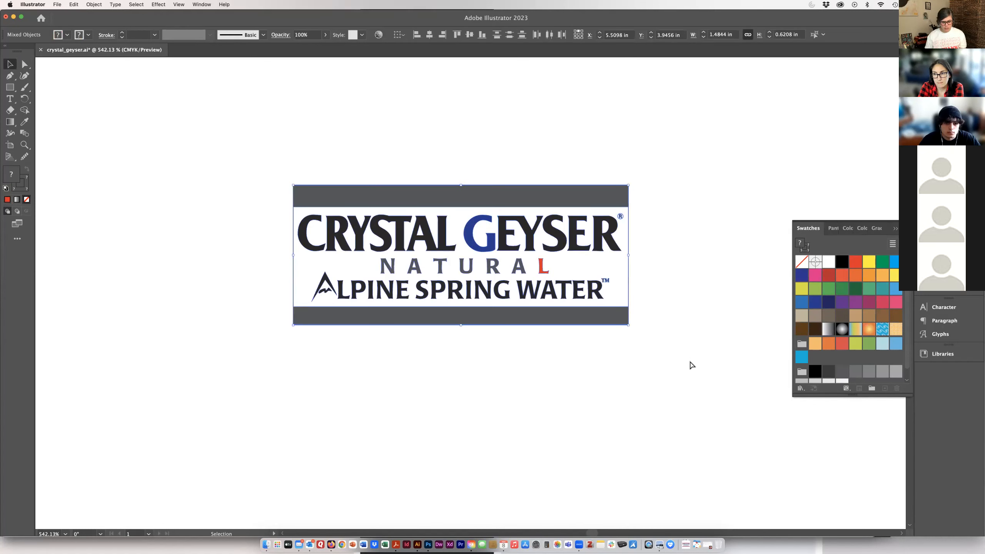
{"action": "left_click", "coordinate": [428, 545]}
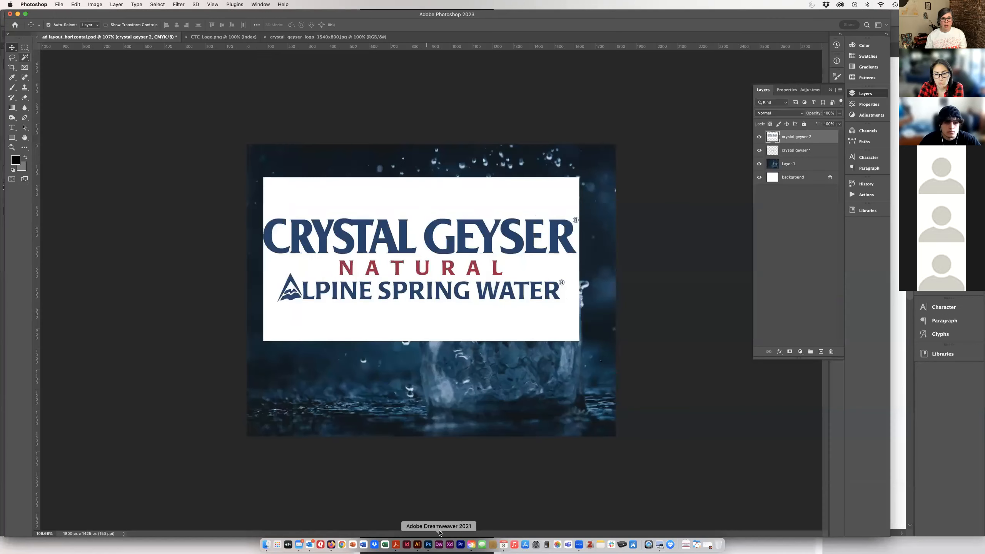
{"action": "key", "text": "super+v"}
{"action": "left_click", "coordinate": [290, 175]}
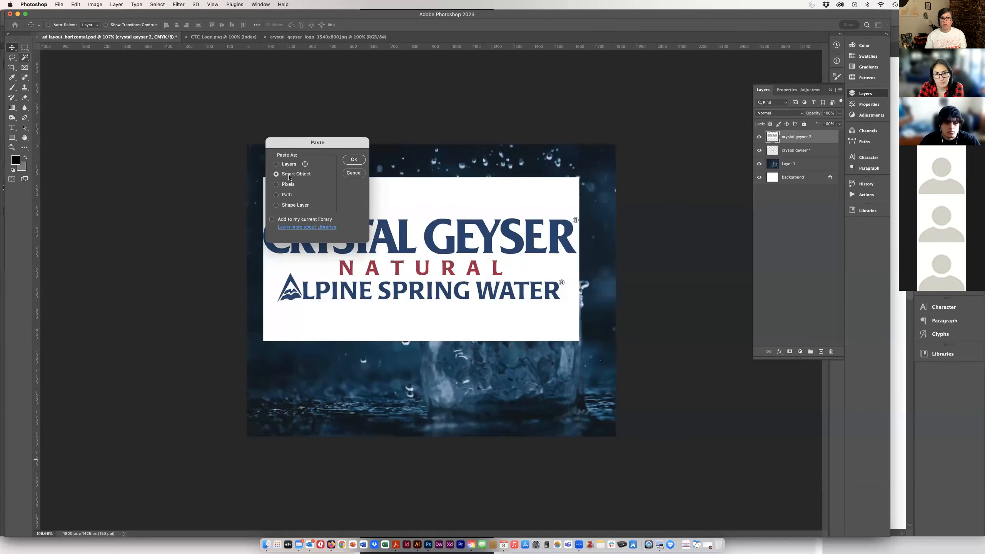
{"action": "left_click", "coordinate": [354, 159]}
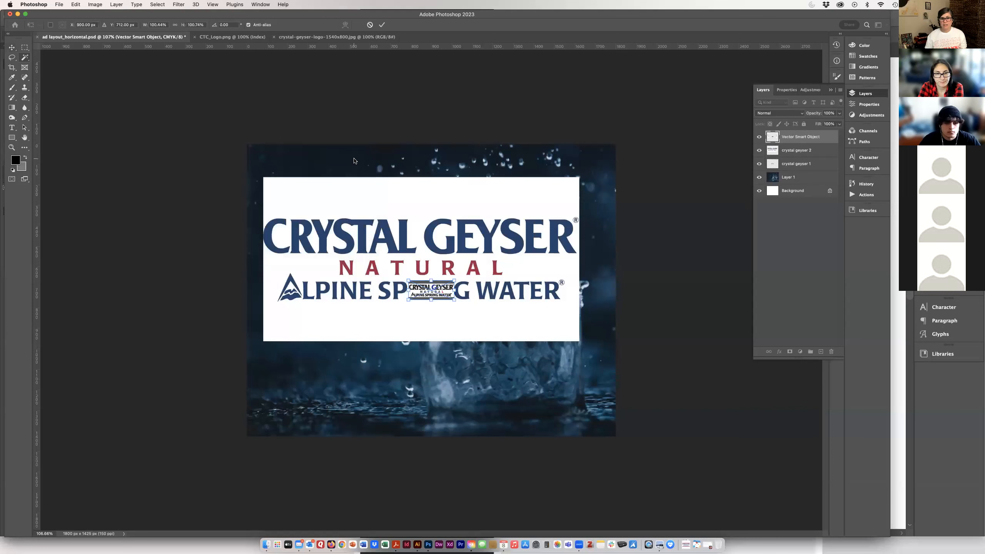
Step: Try enlarging the pasted vector logo and aligning it beneath the large white logo, and undo back to before the paste
{"action": "left_click_drag", "start_coordinate": [443, 299], "coordinate": [444, 355]}
{"action": "key", "text": "Return"}
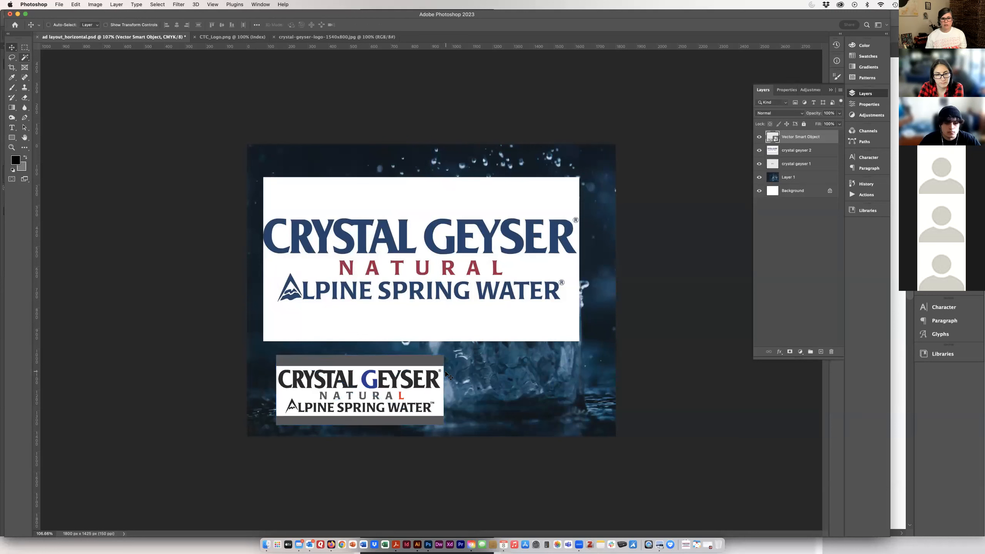
{"action": "left_click_drag", "start_coordinate": [417, 395], "coordinate": [404, 395]}
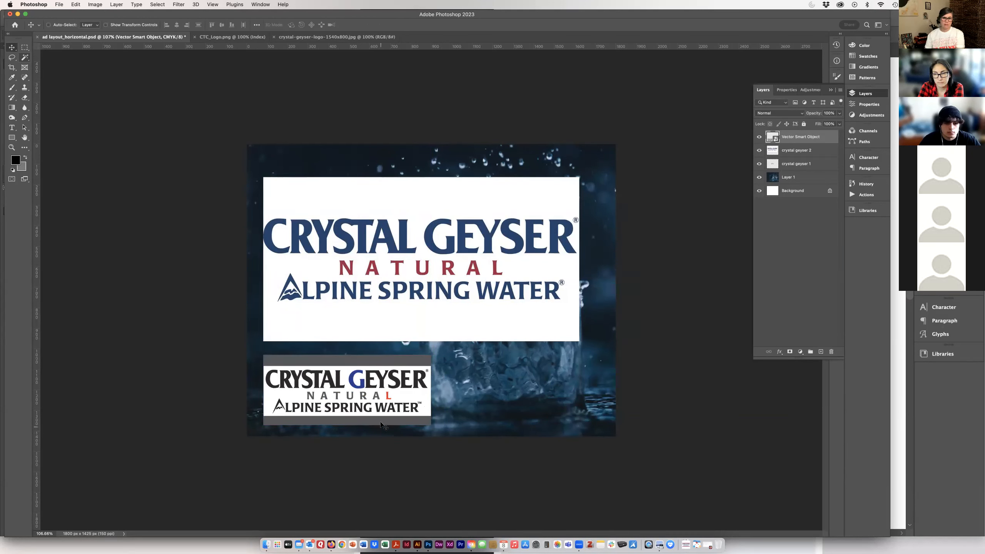
{"action": "key", "text": "super+z"}
{"action": "key", "text": "super+z"}
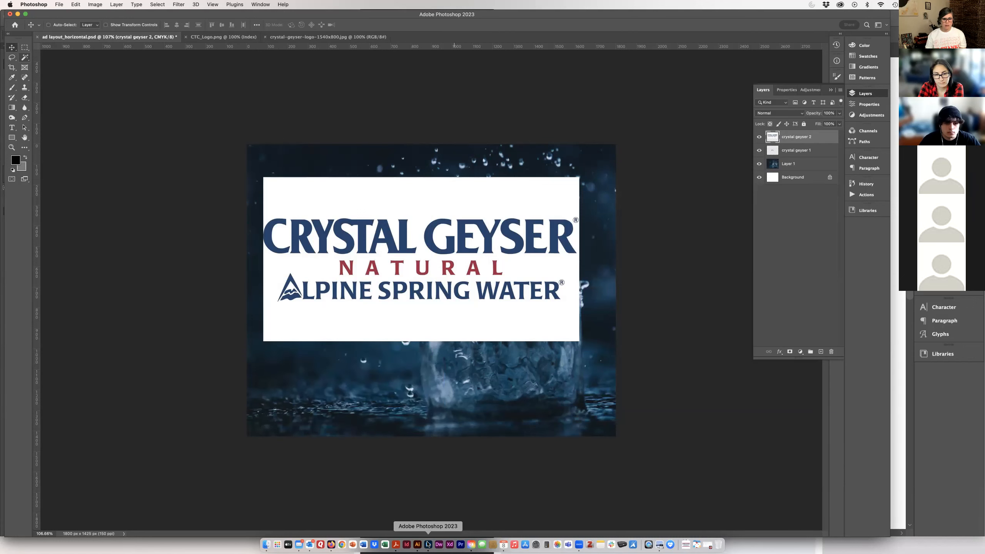
Step: Return to Illustrator and delete the logo's white background rectangle and both gray bars, keeping only the lettering
{"action": "left_click", "coordinate": [417, 544]}
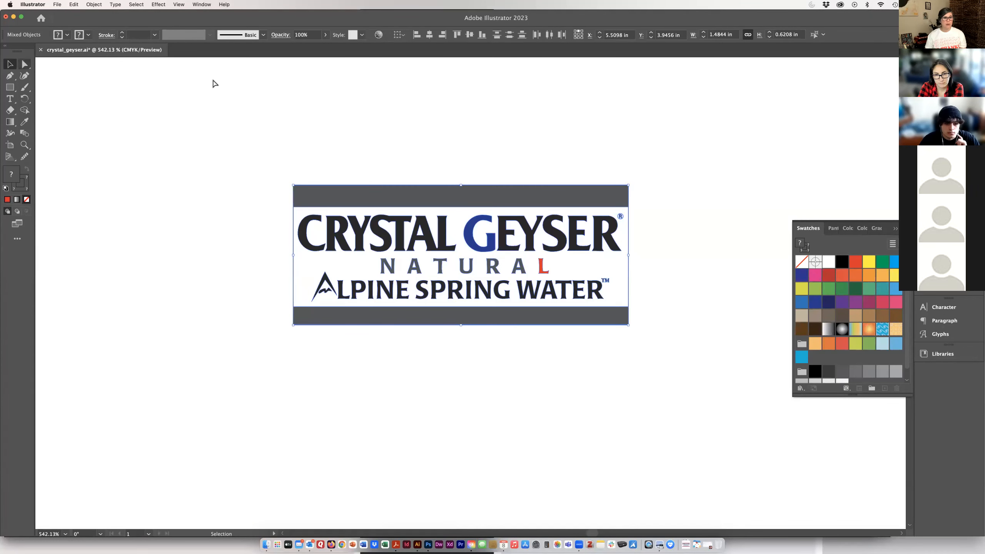
{"action": "left_click_drag", "start_coordinate": [663, 209], "coordinate": [663, 210]}
{"action": "key", "text": "Delete"}
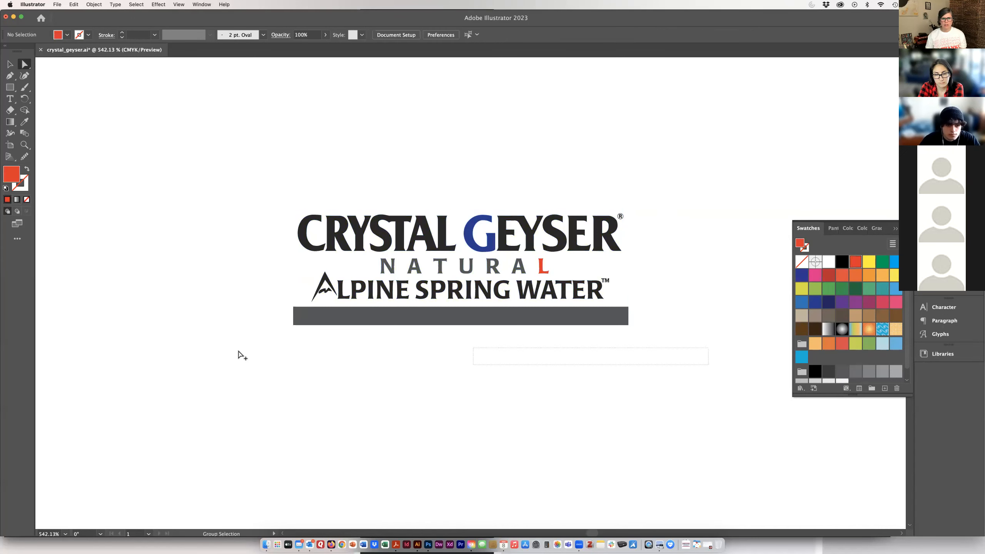
{"action": "left_click", "coordinate": [237, 319]}
{"action": "key", "text": "Delete"}
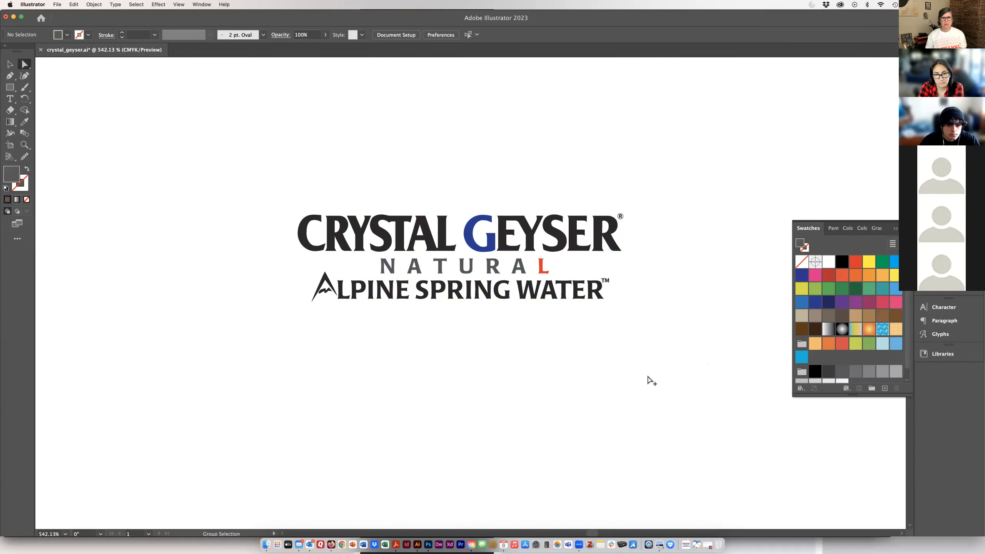
Step: Fill all the logo lettering with white, keep it selected as whole objects and switch back to the ad layout in Photoshop
{"action": "left_click_drag", "start_coordinate": [279, 136], "coordinate": [772, 300]}
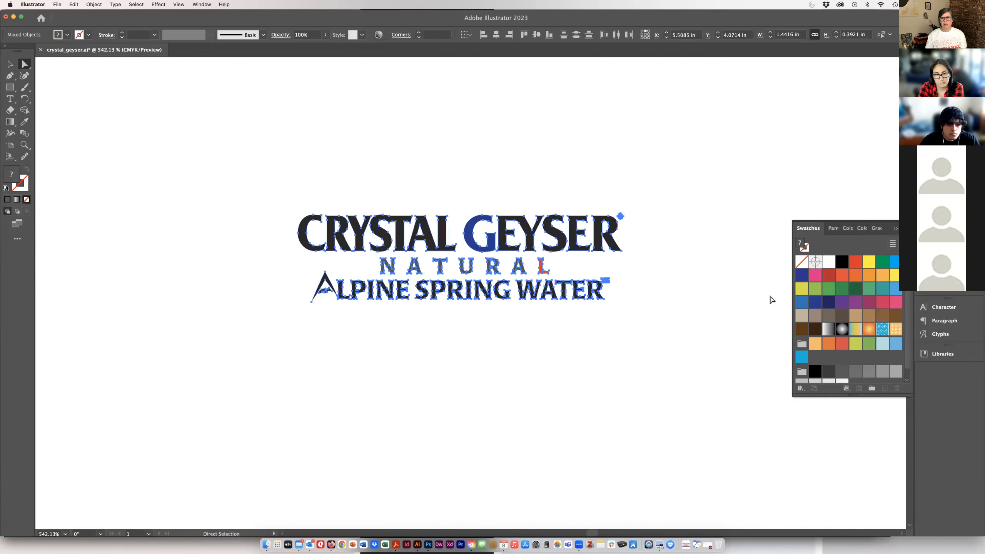
{"action": "left_click", "coordinate": [828, 262]}
{"action": "key", "text": "v"}
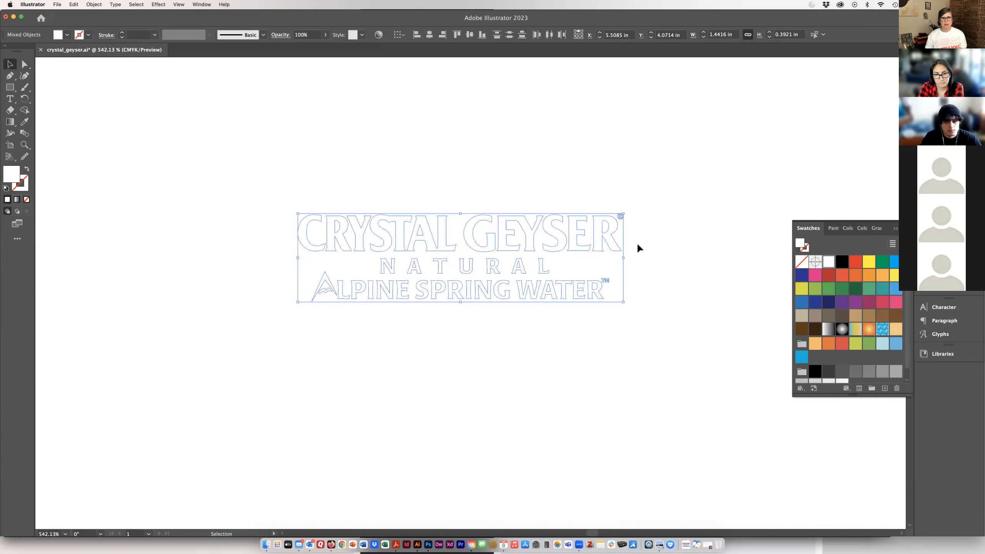
{"action": "key", "text": "a"}
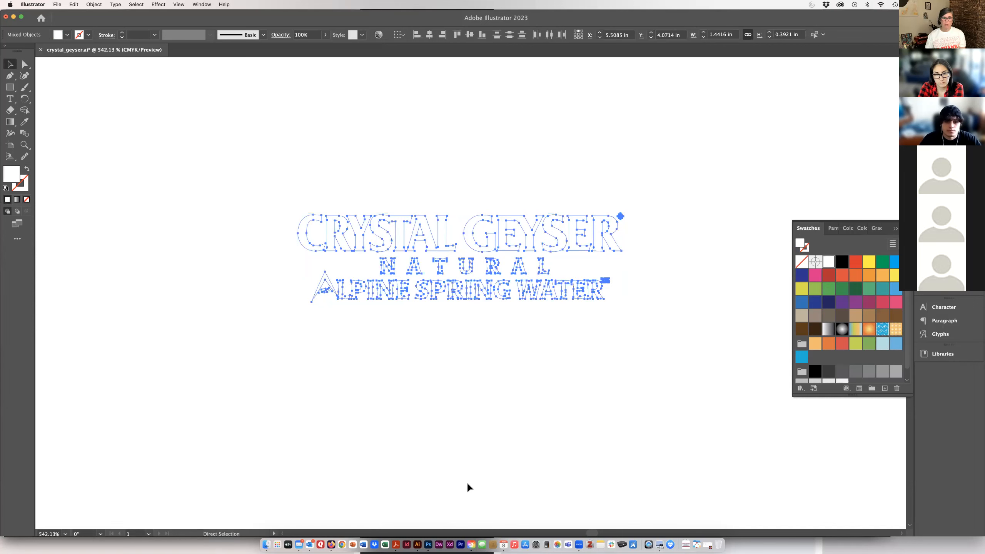
{"action": "key", "text": "v"}
{"action": "left_click", "coordinate": [428, 545]}
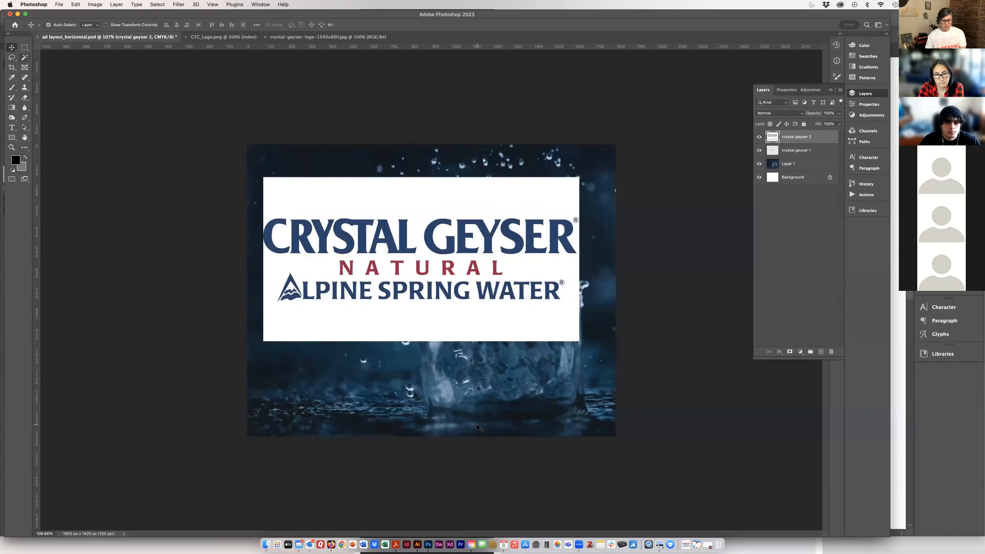
Step: Paste the white logo into the ad as a Smart Object, enlarge it and place it in the image's lower-left corner
{"action": "key", "text": "super+v"}
{"action": "left_click", "coordinate": [354, 160]}
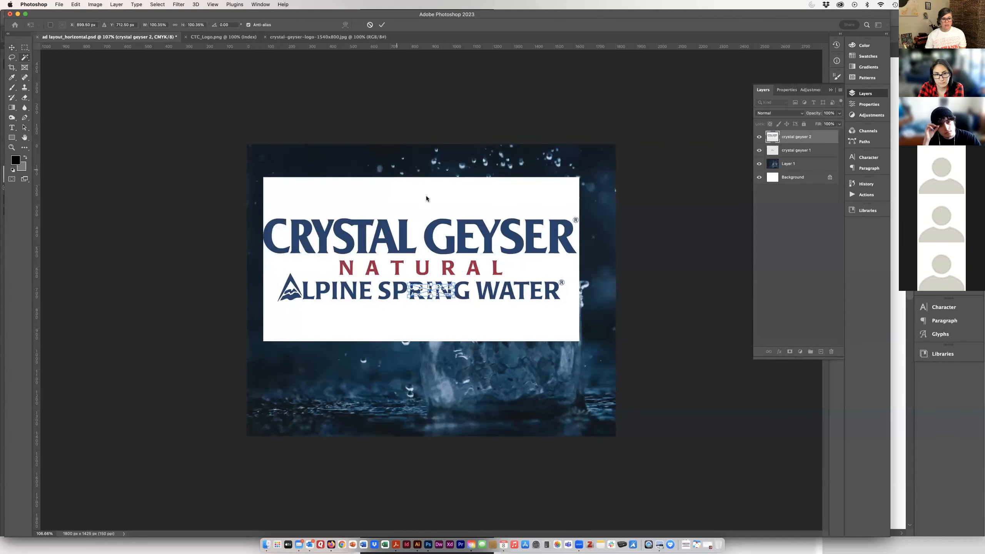
{"action": "left_click_drag", "start_coordinate": [434, 302], "coordinate": [294, 434]}
{"action": "left_click_drag", "start_coordinate": [333, 408], "coordinate": [389, 405]}
{"action": "key", "text": "Return"}
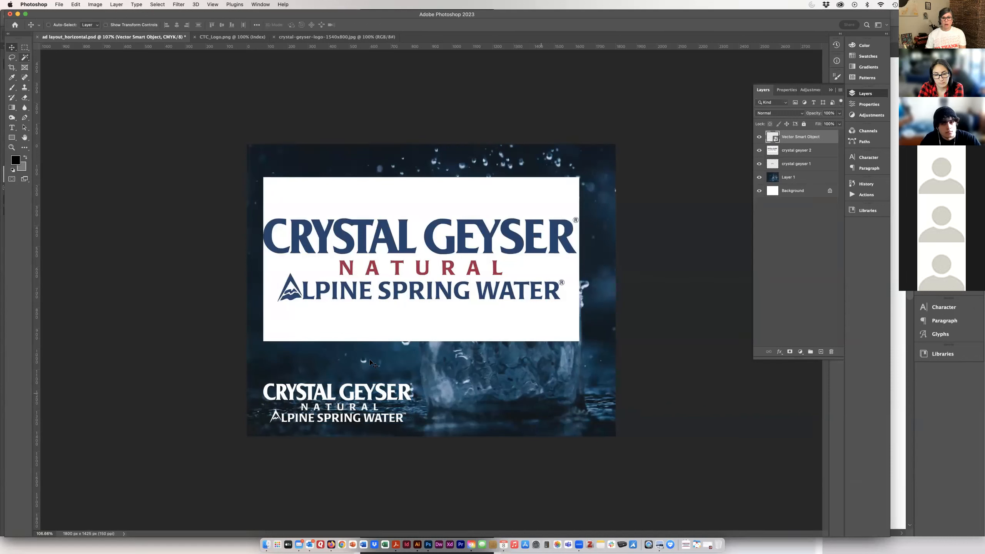
{"action": "scroll", "coordinate": [327, 389], "scroll_direction": "up", "scroll_amount": 5}
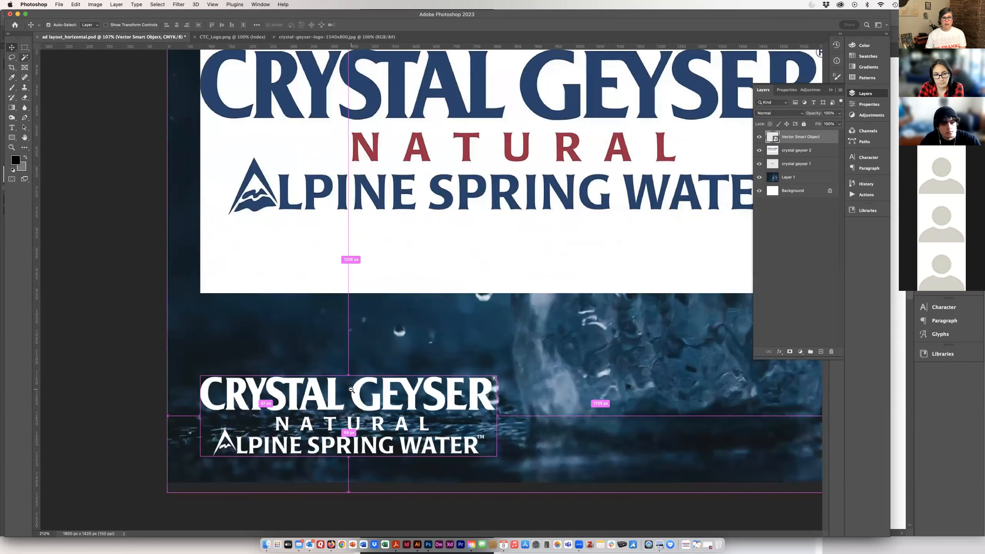
{"action": "scroll", "coordinate": [499, 257], "scroll_direction": "up", "scroll_amount": 3}
{"action": "scroll", "coordinate": [499, 256], "scroll_direction": "right", "scroll_amount": 3}
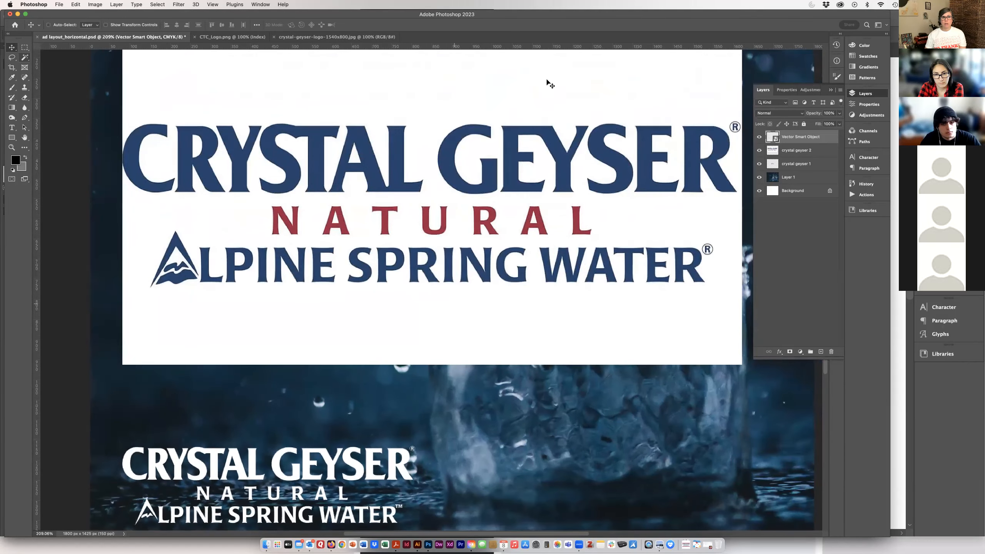
{"action": "scroll", "coordinate": [611, 164], "scroll_direction": "up", "scroll_amount": 1}
{"action": "scroll", "coordinate": [611, 164], "scroll_direction": "right", "scroll_amount": 2}
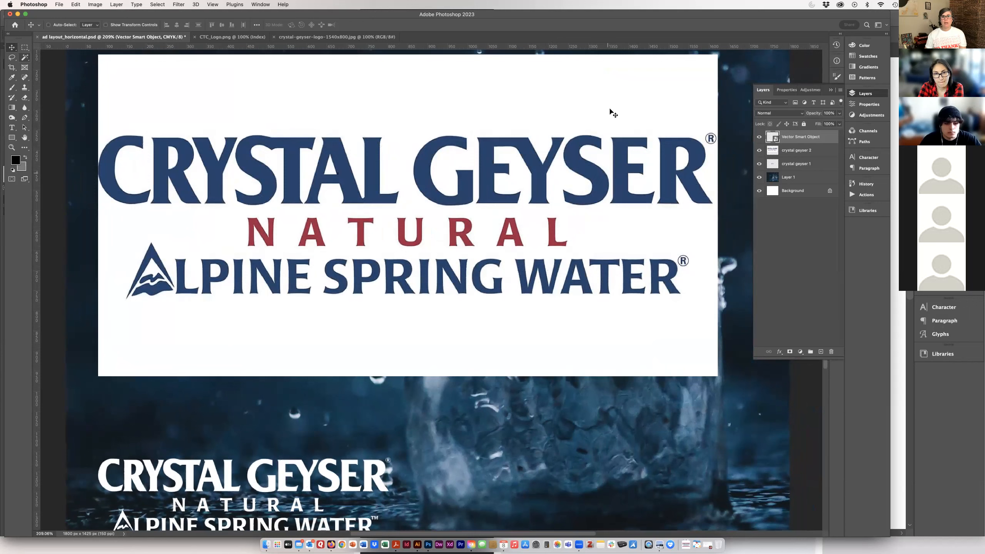
Step: Undo the white vector logo's placement and redo it
{"action": "left_click_drag", "start_coordinate": [483, 318], "coordinate": [486, 302]}
{"action": "key", "text": "super+z"}
{"action": "key", "text": "super+z"}
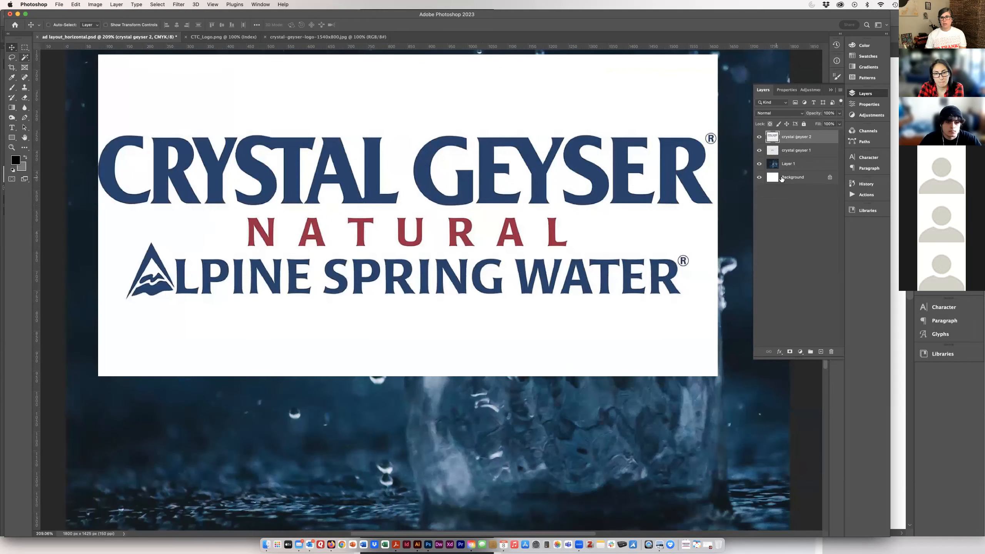
{"action": "key", "text": "super+shift+z"}
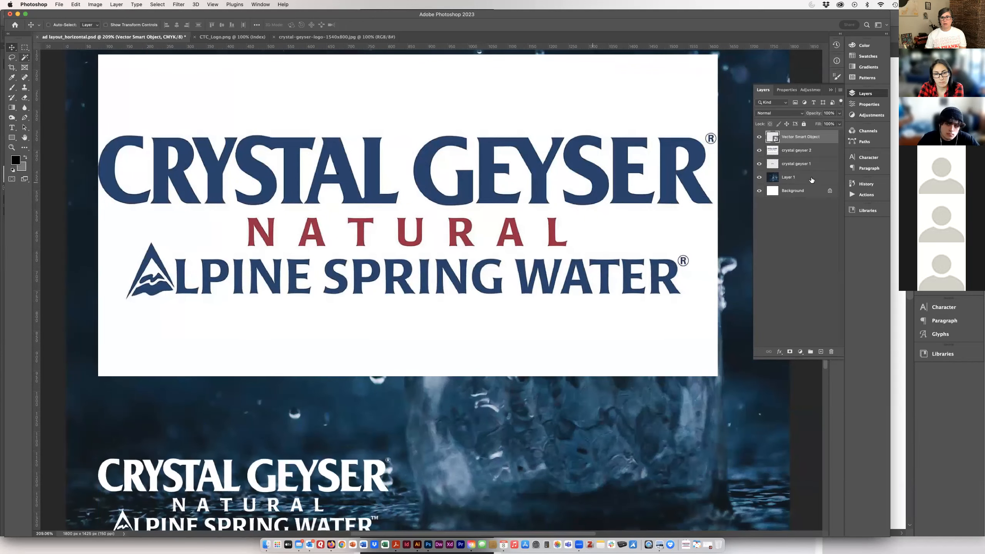
Step: Move the boxed logo on the crystal geyser 2 layer slightly down over the water background
{"action": "left_click", "coordinate": [796, 150]}
{"action": "left_click_drag", "start_coordinate": [359, 138], "coordinate": [369, 189]}
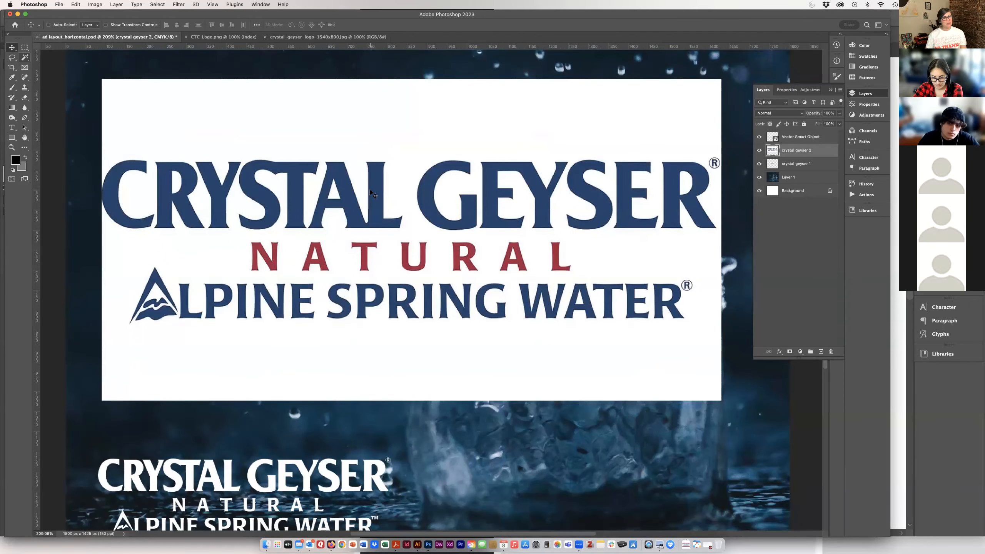
{"action": "left_click", "coordinate": [785, 114]}
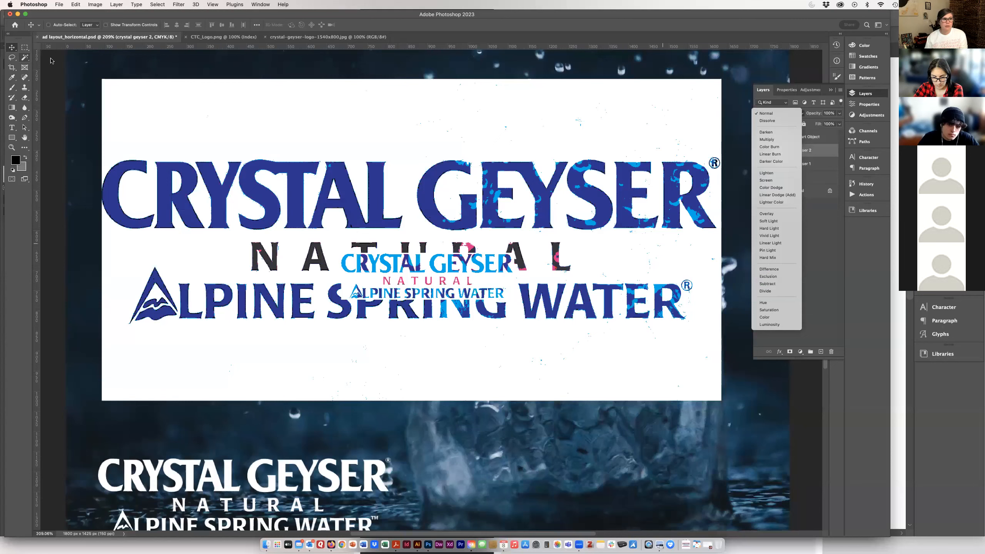
{"action": "left_click", "coordinate": [96, 53]}
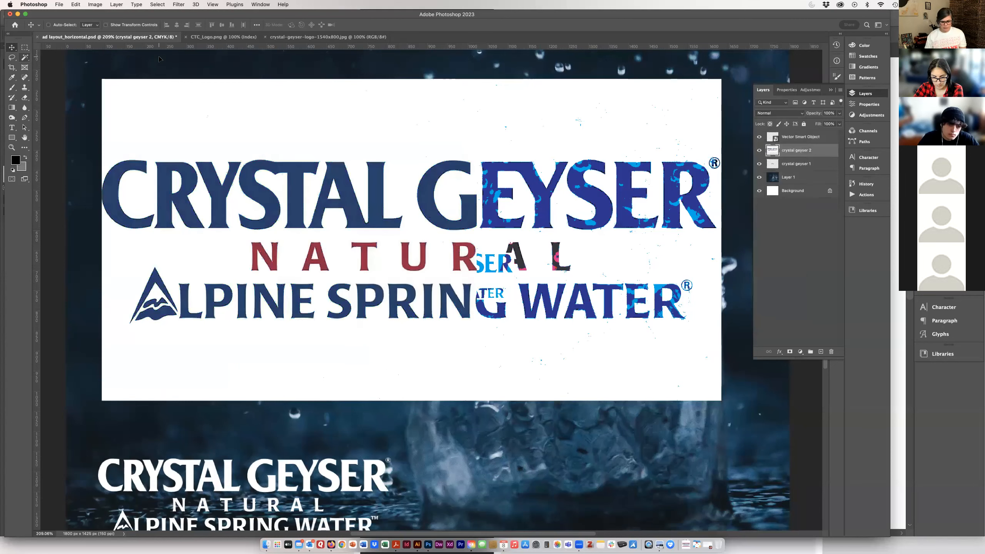
{"action": "key", "text": "super+0"}
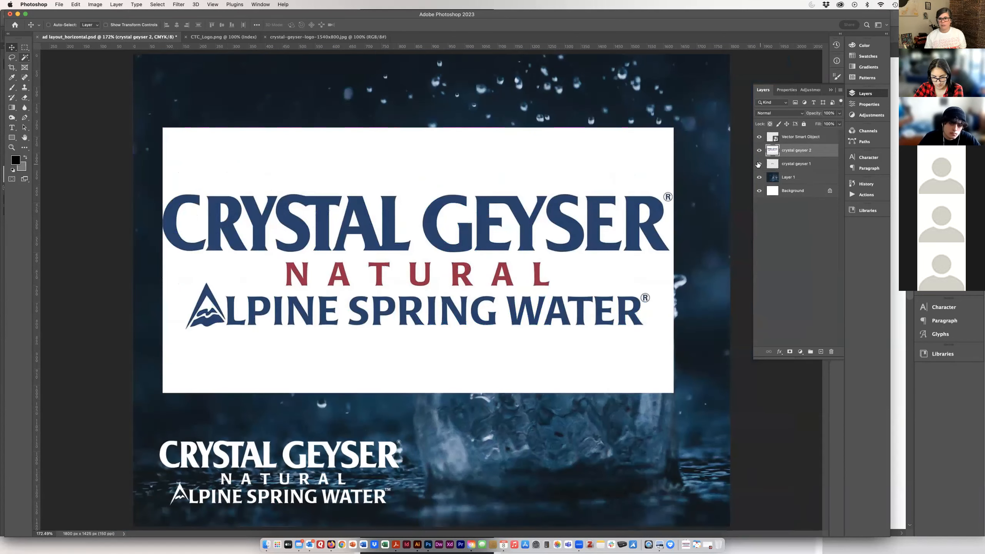
Step: Hide the crystal geyser 1 layer and set the opacity of the water background on Layer 1 to 20%
{"action": "left_click", "coordinate": [796, 179]}
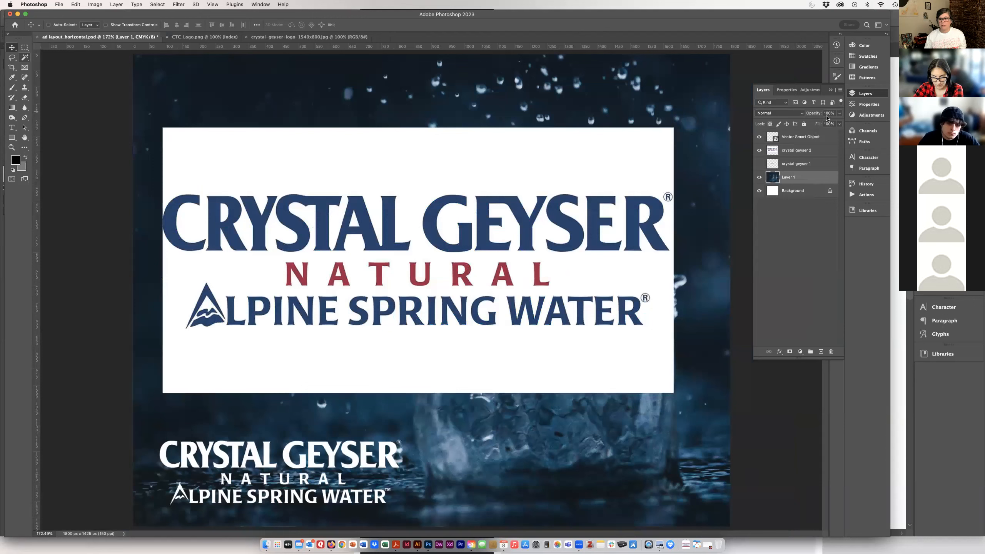
{"action": "type", "text": "20"}
{"action": "key", "text": "Return"}
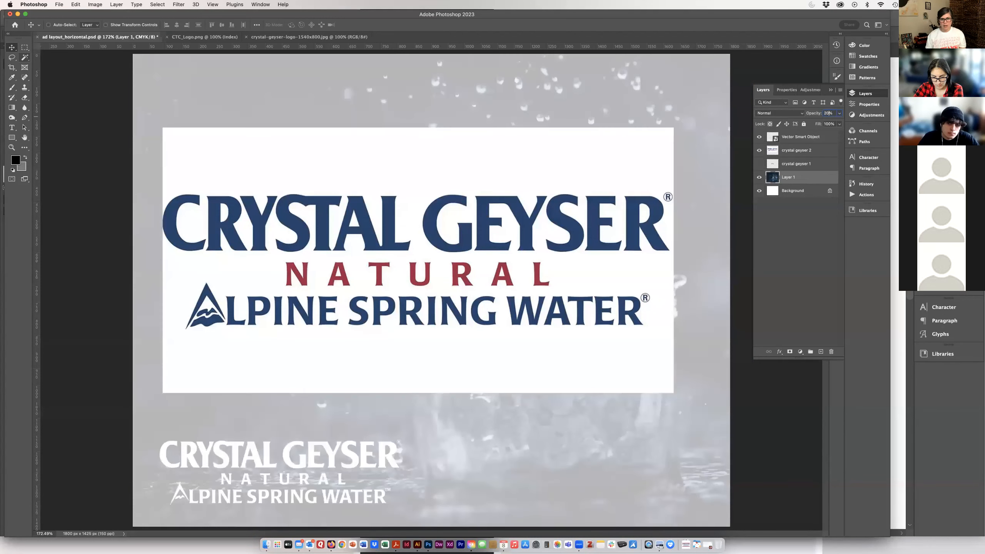
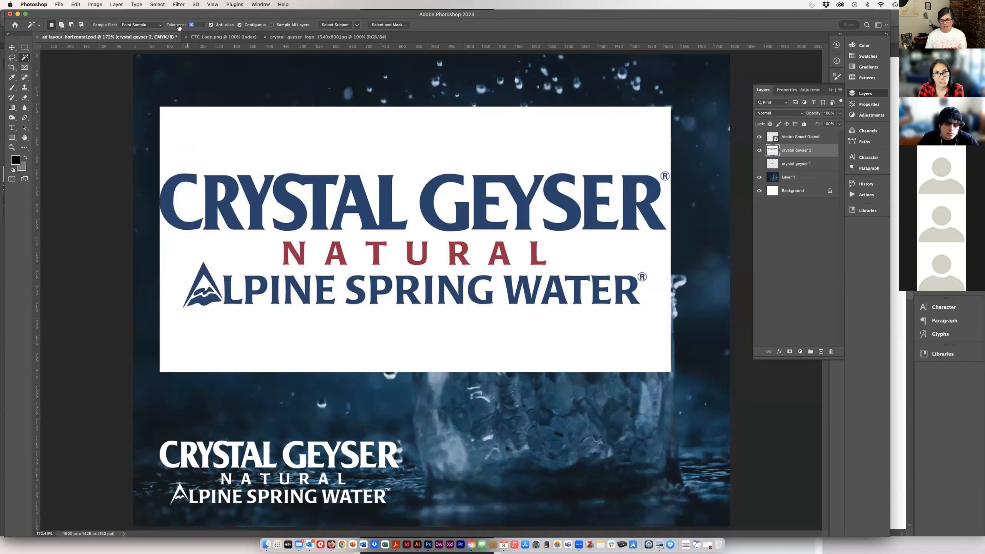
Step: Select the white background of the crystal geyser 2 logo with the Magic Wand, inspect the letter edges and deselect
{"action": "left_click", "coordinate": [334, 145]}
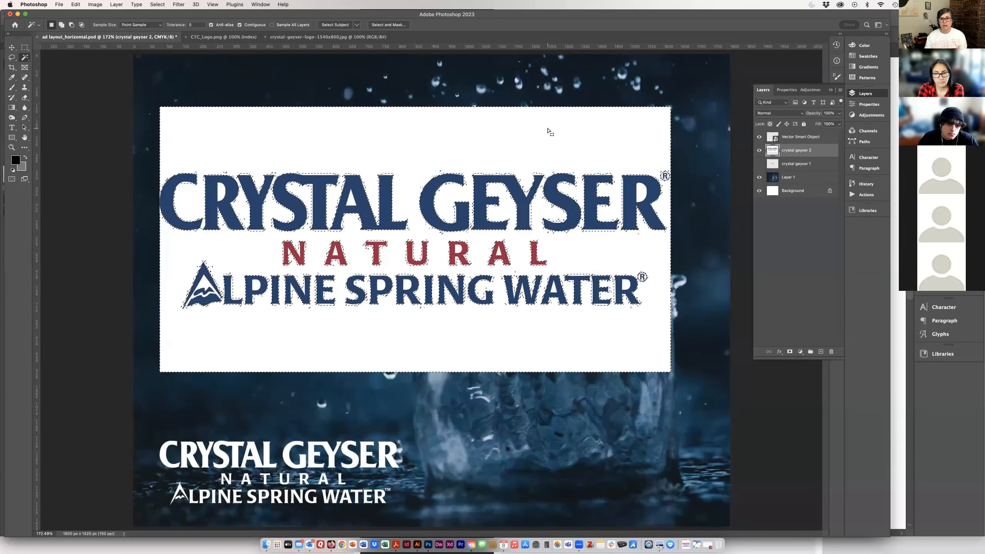
{"action": "scroll", "coordinate": [387, 189], "scroll_direction": "up", "scroll_amount": 3}
{"action": "scroll", "coordinate": [386, 189], "scroll_direction": "up", "scroll_amount": 8}
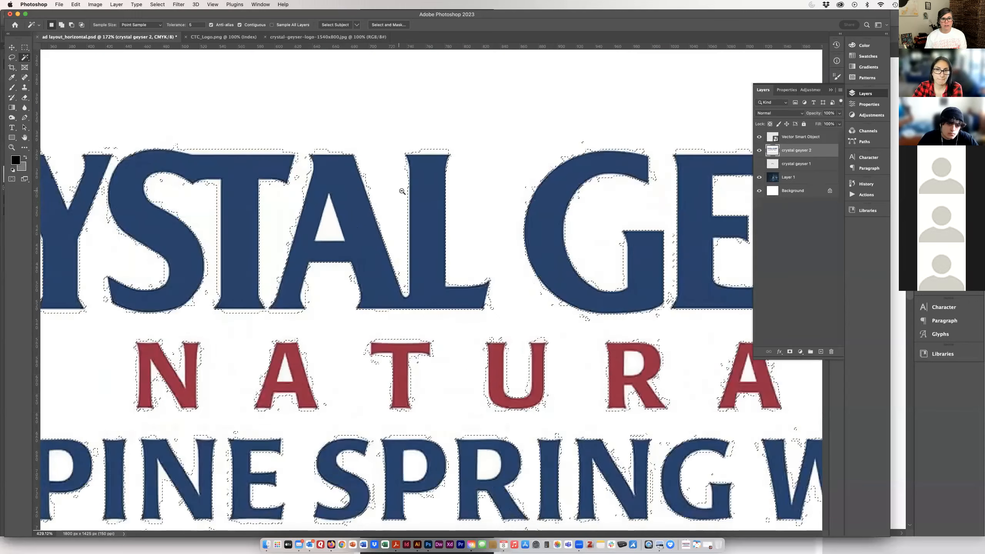
{"action": "scroll", "coordinate": [395, 186], "scroll_direction": "down", "scroll_amount": 8}
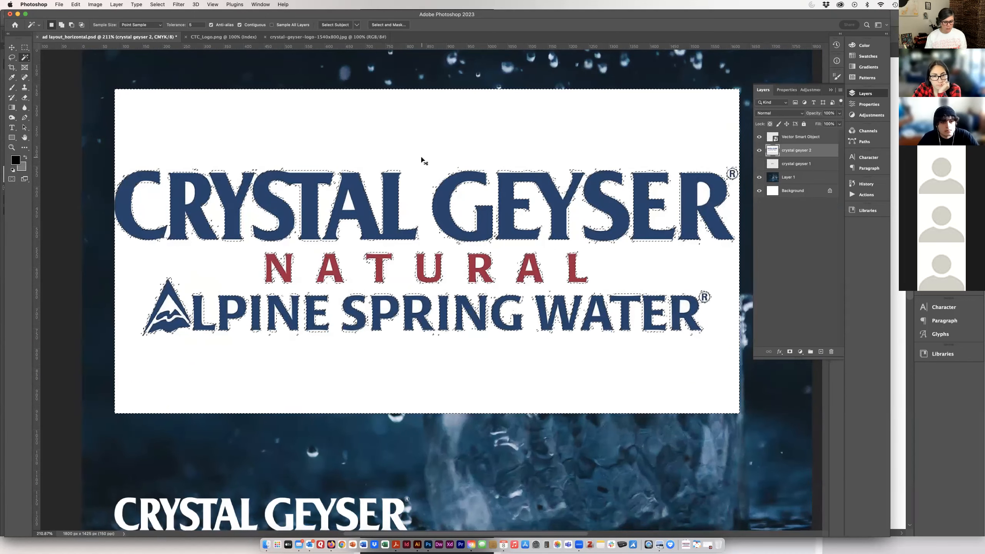
{"action": "key", "text": "super+d"}
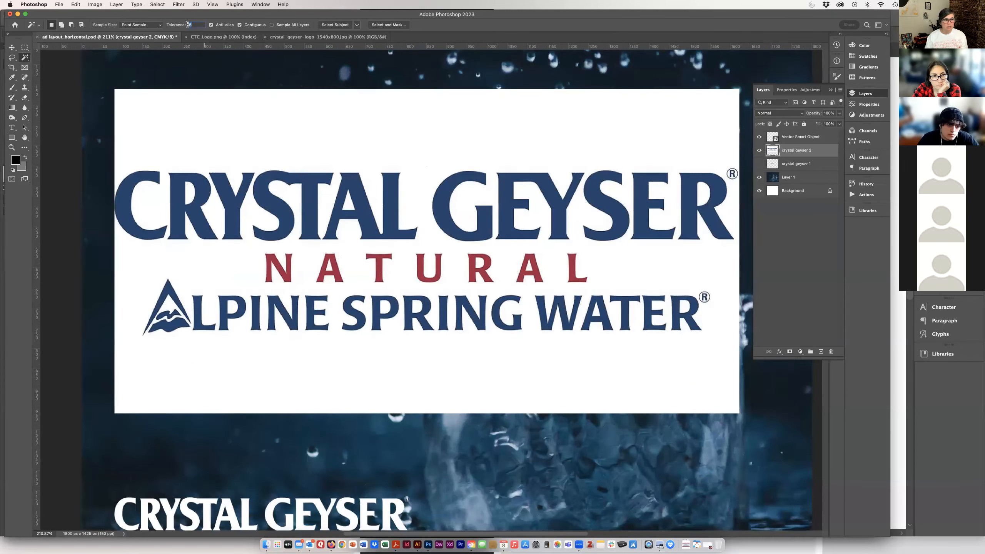
Step: Set the Magic Wand tolerance to 10, turn off Contiguous and select all white areas around and inside the crystal geyser 2 lettering
{"action": "type", "text": "10"}
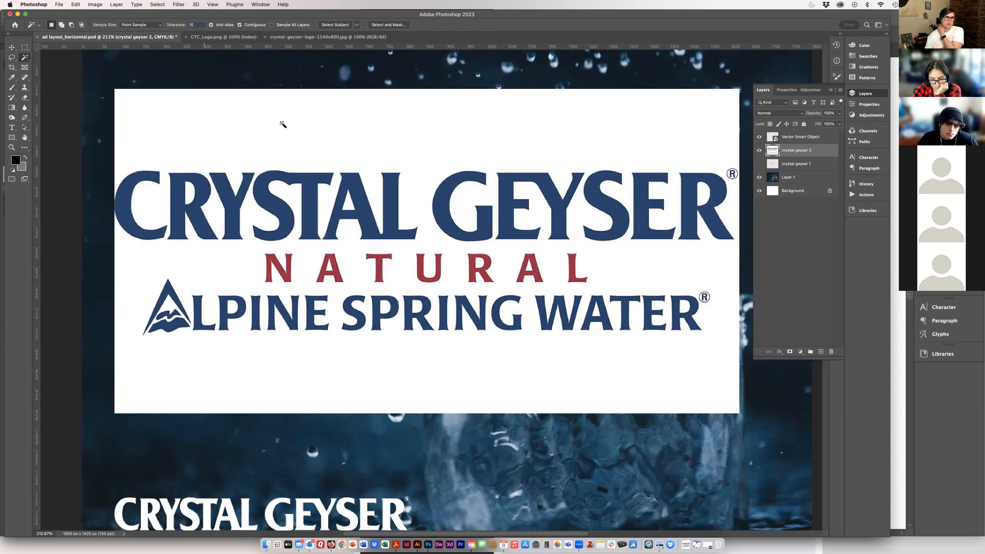
{"action": "left_click", "coordinate": [281, 125]}
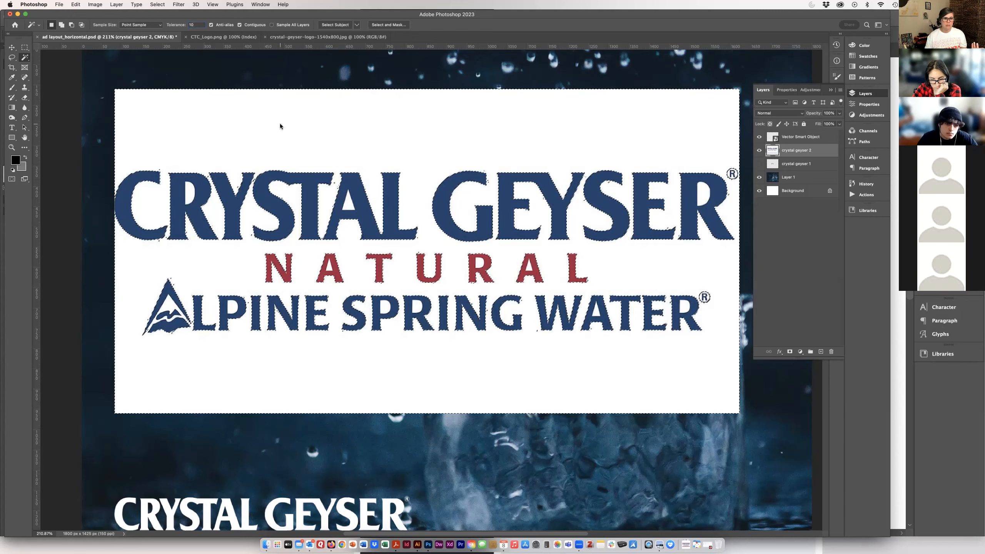
{"action": "left_click", "coordinate": [239, 25]}
{"action": "left_click", "coordinate": [381, 145]}
{"action": "left_click", "coordinate": [373, 148]}
Step: Examine the selection outline up close along the edges of the blue and red lettering
{"action": "left_click_drag", "start_coordinate": [329, 207], "coordinate": [429, 206]}
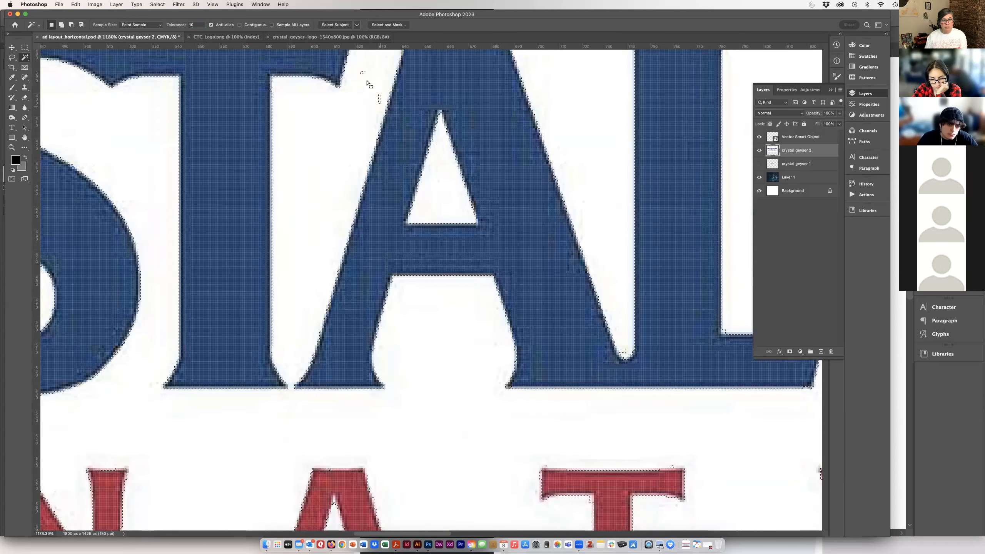
{"action": "left_click_drag", "start_coordinate": [479, 299], "coordinate": [414, 298]}
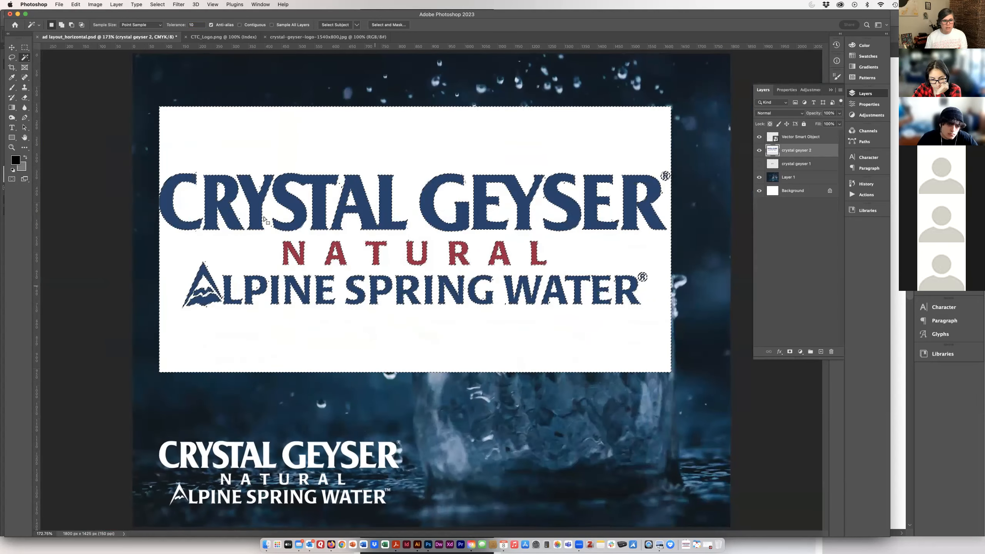
{"action": "left_click_drag", "start_coordinate": [232, 216], "coordinate": [285, 229]}
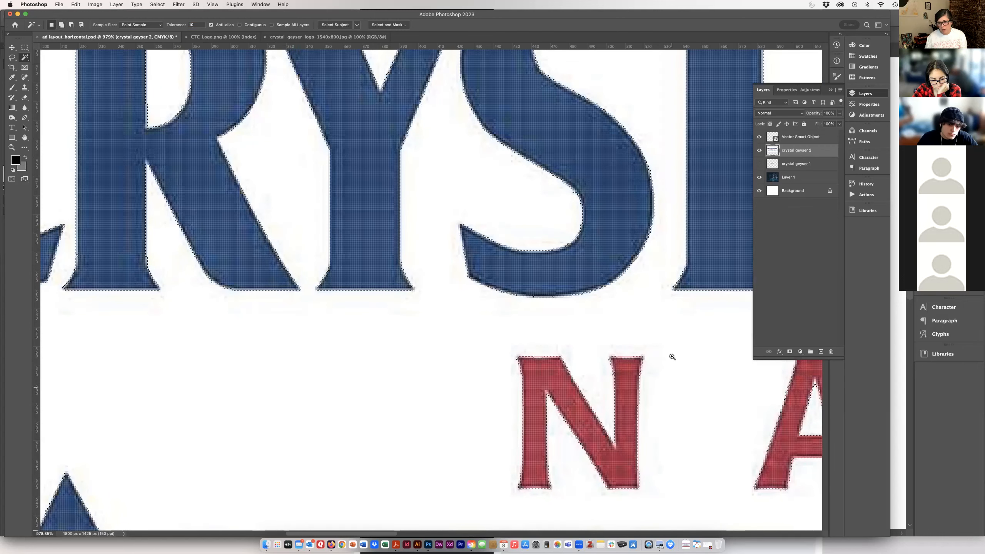
{"action": "left_click_drag", "start_coordinate": [649, 297], "coordinate": [330, 328]}
{"action": "left_click_drag", "start_coordinate": [494, 319], "coordinate": [444, 321]}
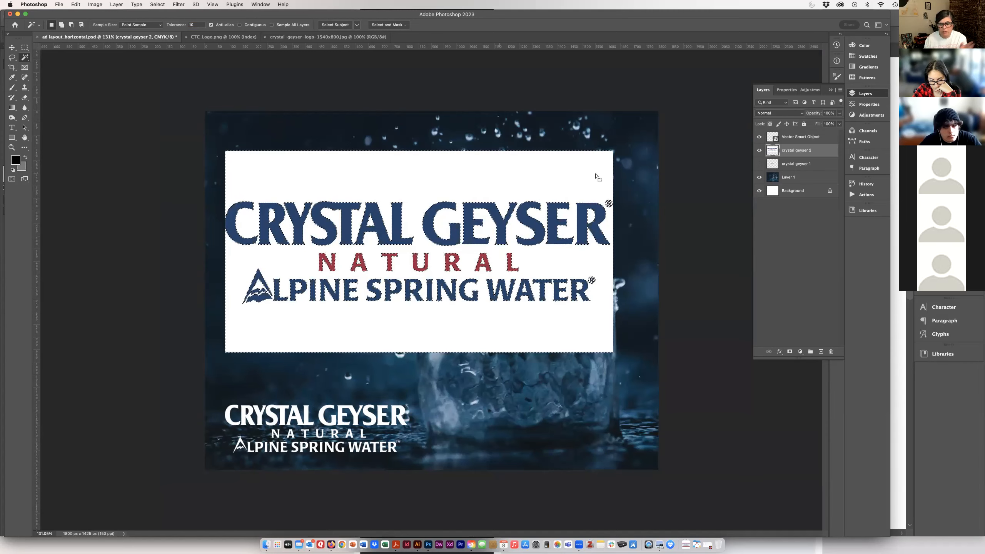
{"action": "scroll", "coordinate": [406, 229], "scroll_direction": "up", "scroll_amount": 10}
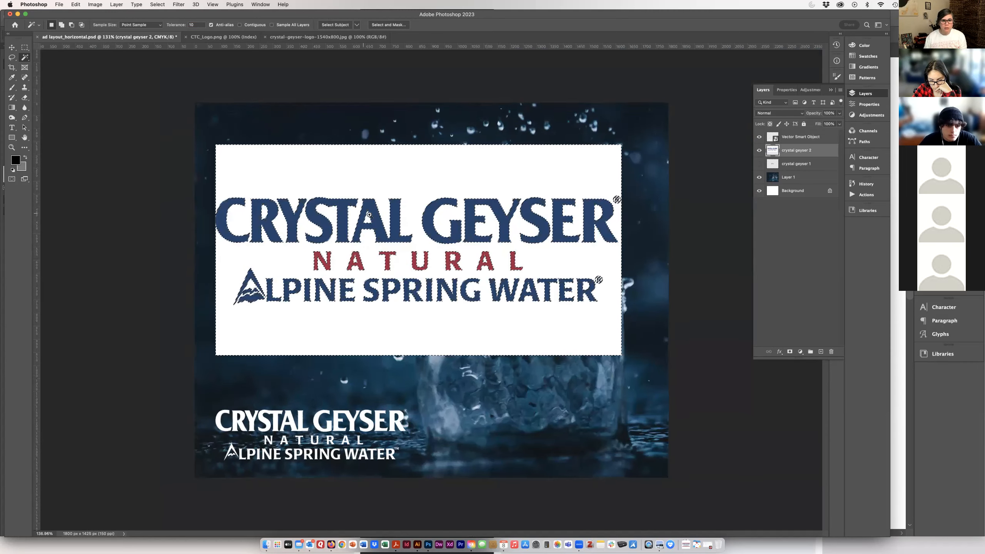
{"action": "scroll", "coordinate": [408, 223], "scroll_direction": "up", "scroll_amount": 5}
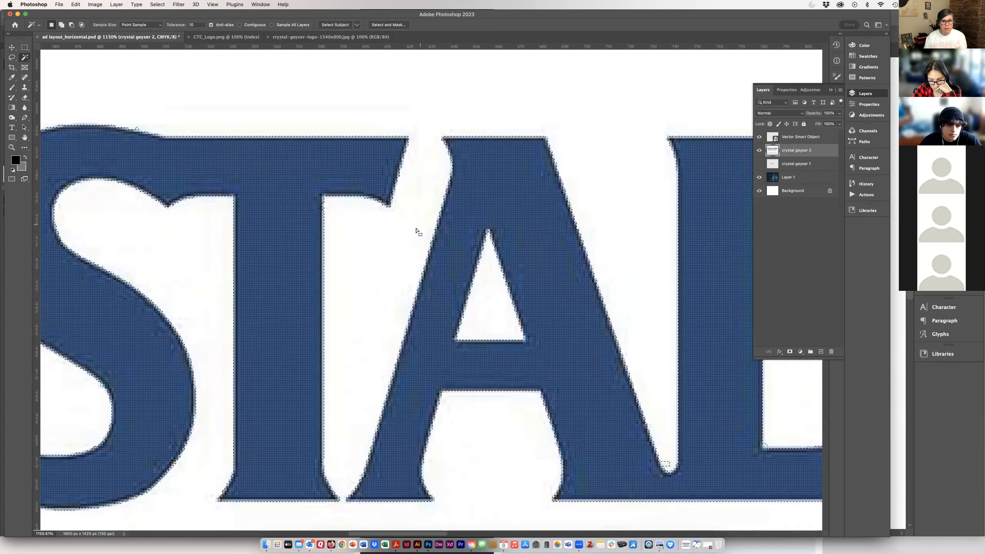
Step: Invert the selection so it covers the logo lettering instead of the white background
{"action": "left_click", "coordinate": [117, 5]}
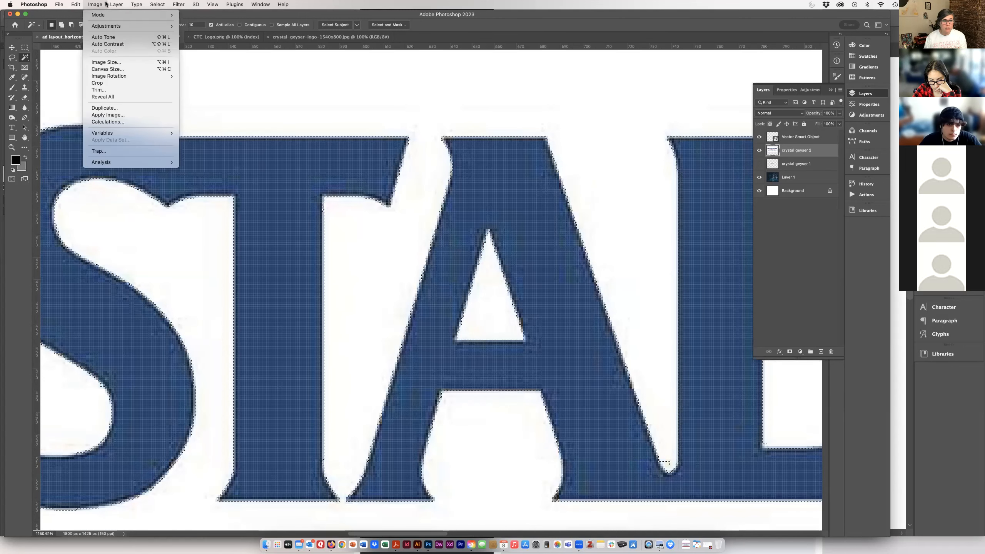
{"action": "mouse_move", "coordinate": [159, 4]}
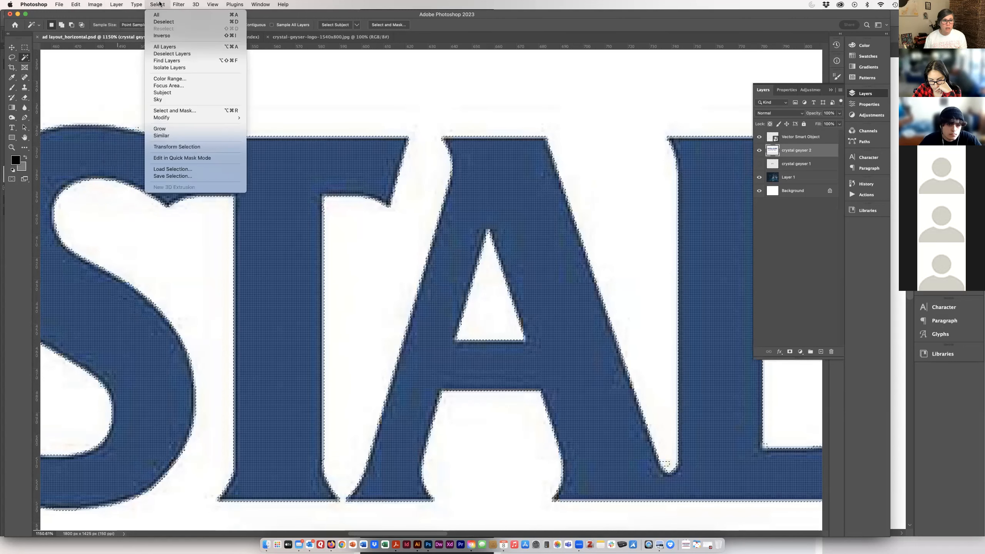
{"action": "left_click", "coordinate": [162, 36]}
{"action": "key", "text": "super+minus"}
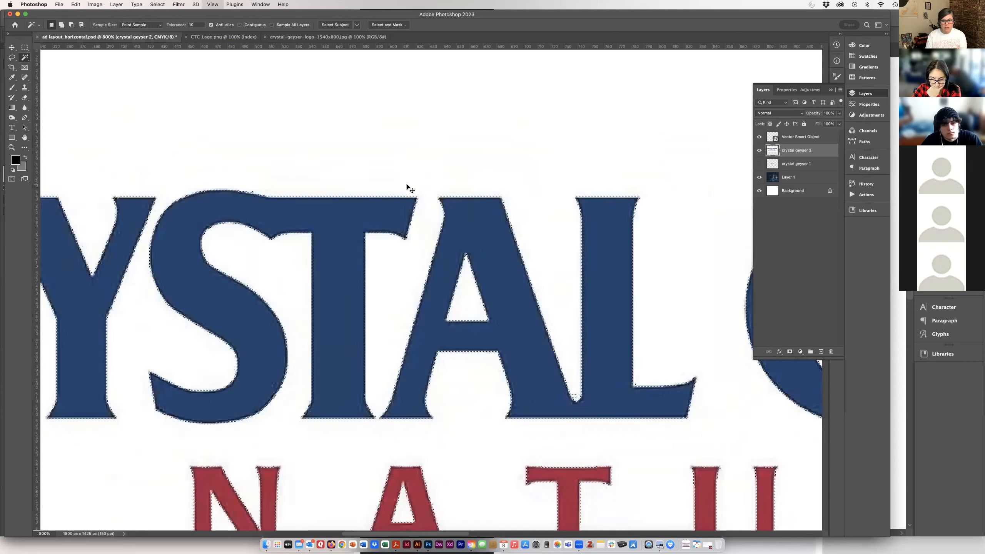
{"action": "key", "text": "super+minus"}
{"action": "key", "text": "super+minus"}
{"action": "key", "text": "super+minus"}
{"action": "key", "text": "super+minus"}
{"action": "key", "text": "super+minus"}
{"action": "key", "text": "super+minus"}
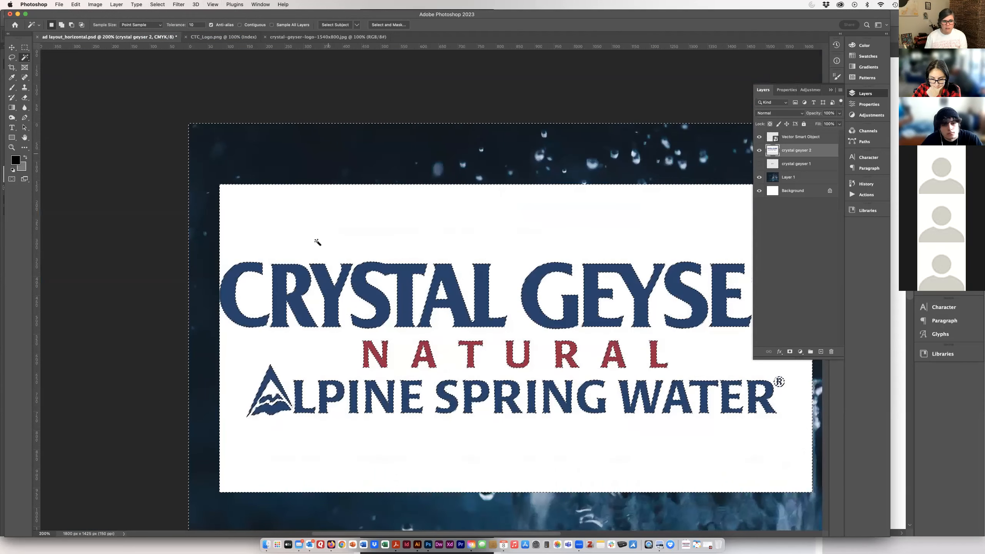
{"action": "left_click_drag", "start_coordinate": [562, 409], "coordinate": [470, 288]}
{"action": "key", "text": "super+minus"}
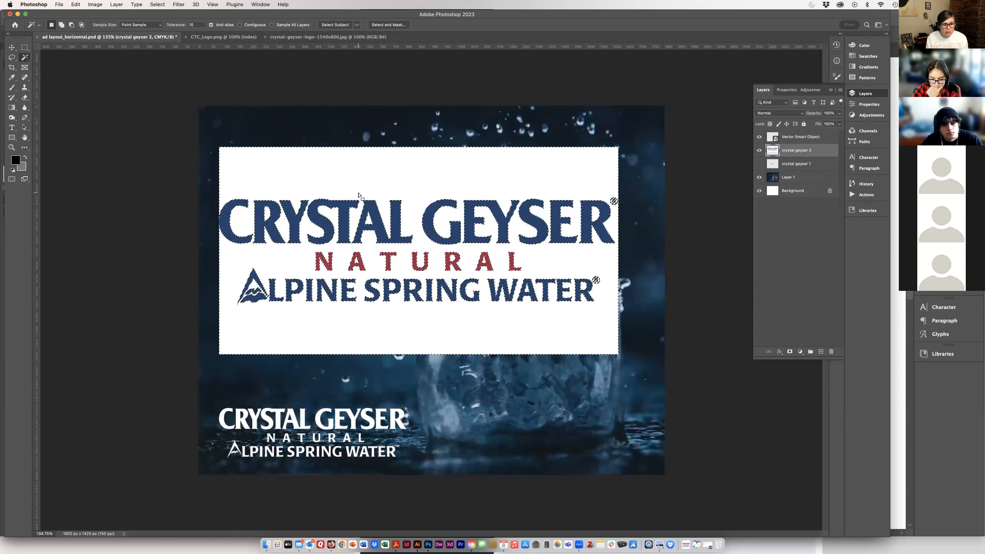
{"action": "key", "text": "shift+super+i"}
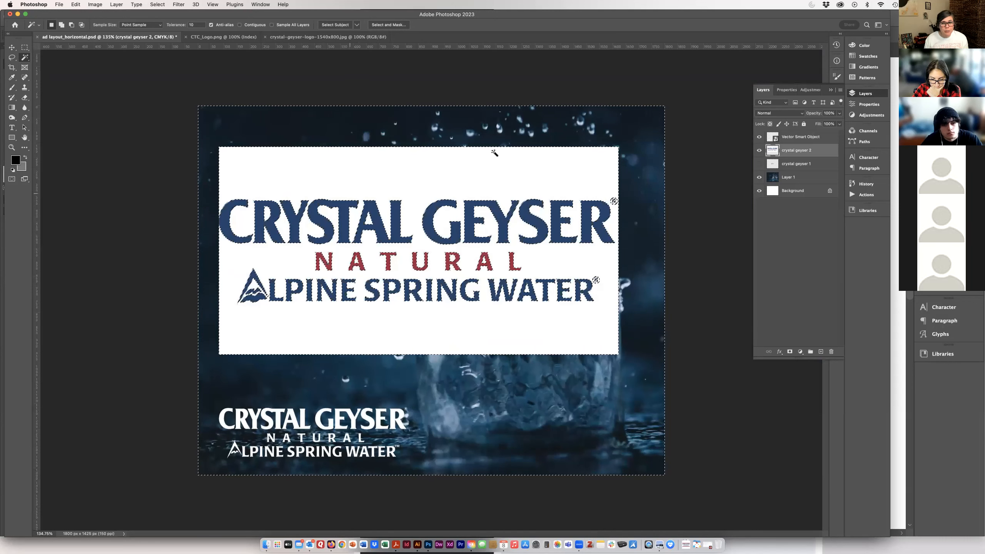
Step: Try adding a layer mask to the crystal geyser 2 layer from the lettering selection, and undo it
{"action": "left_click", "coordinate": [790, 352]}
{"action": "key", "text": "super+z"}
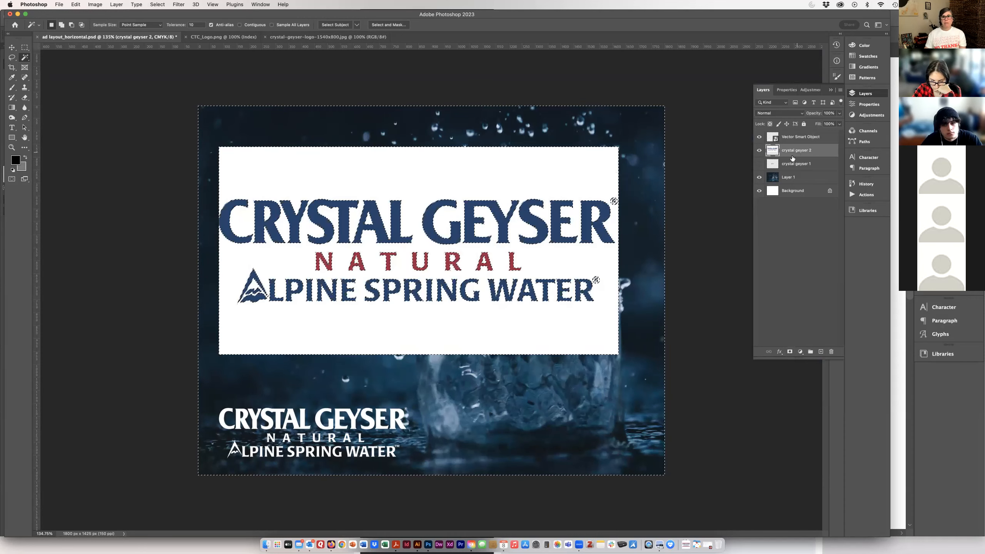
Step: Contract the lettering selection by 1 pixel
{"action": "scroll", "coordinate": [369, 203], "scroll_direction": "up", "scroll_amount": 10}
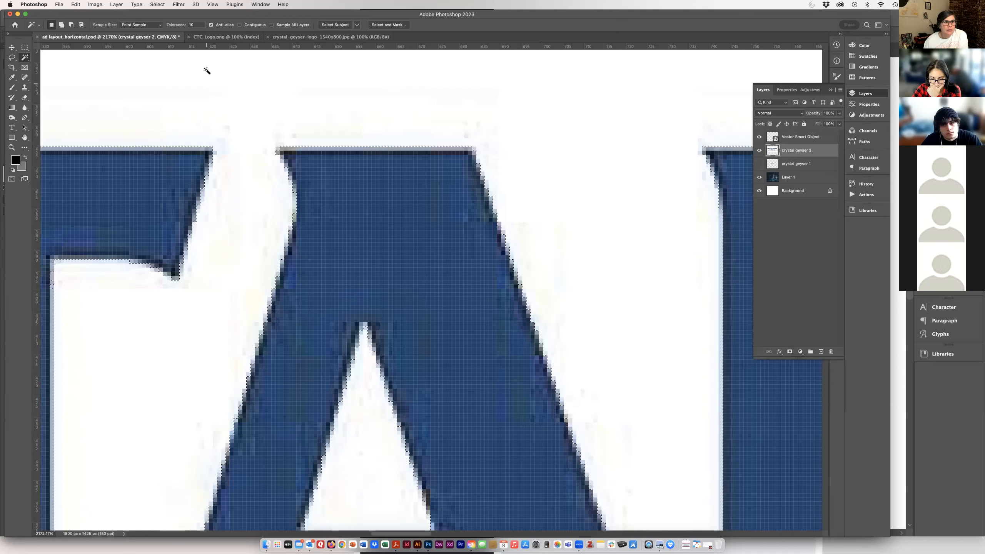
{"action": "left_click", "coordinate": [158, 5]}
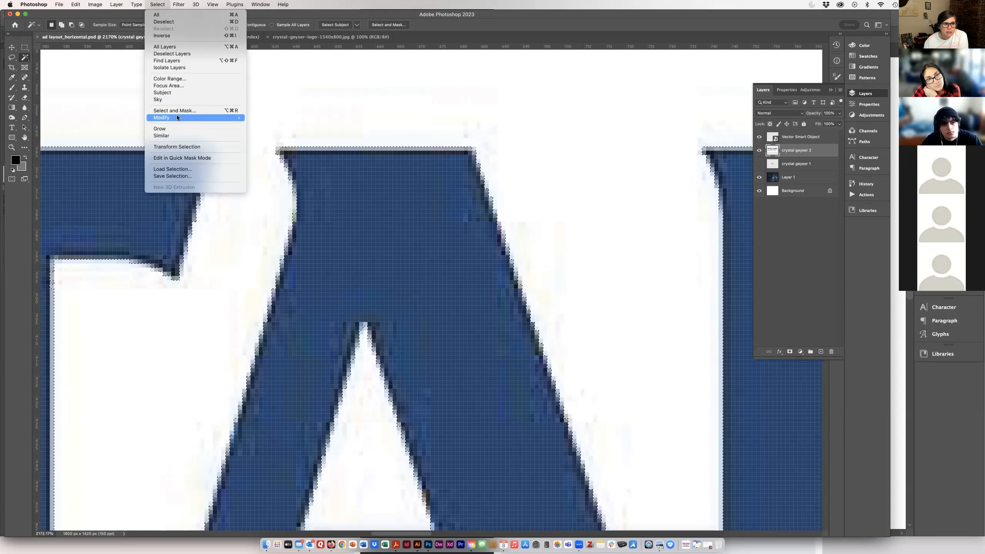
{"action": "mouse_move", "coordinate": [177, 117]}
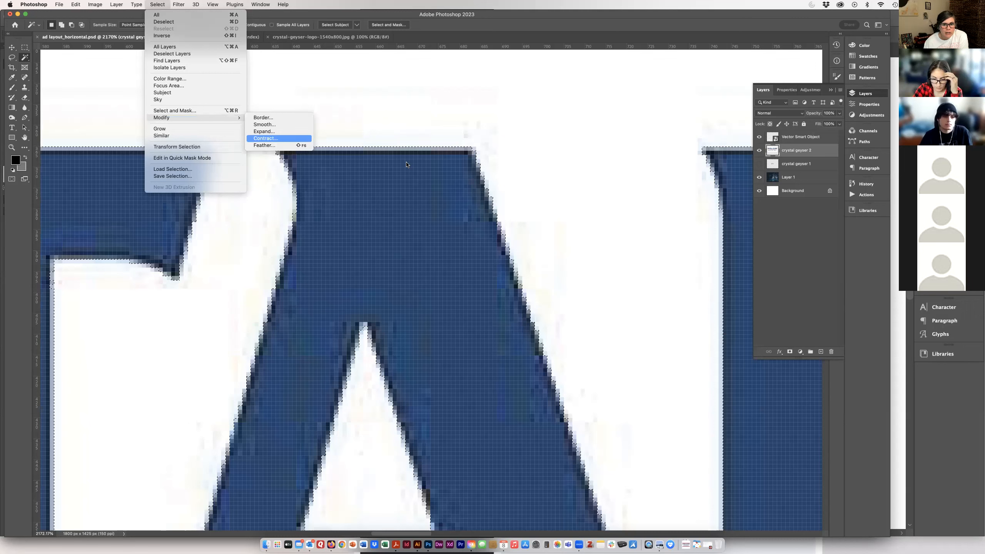
{"action": "left_click", "coordinate": [273, 138]}
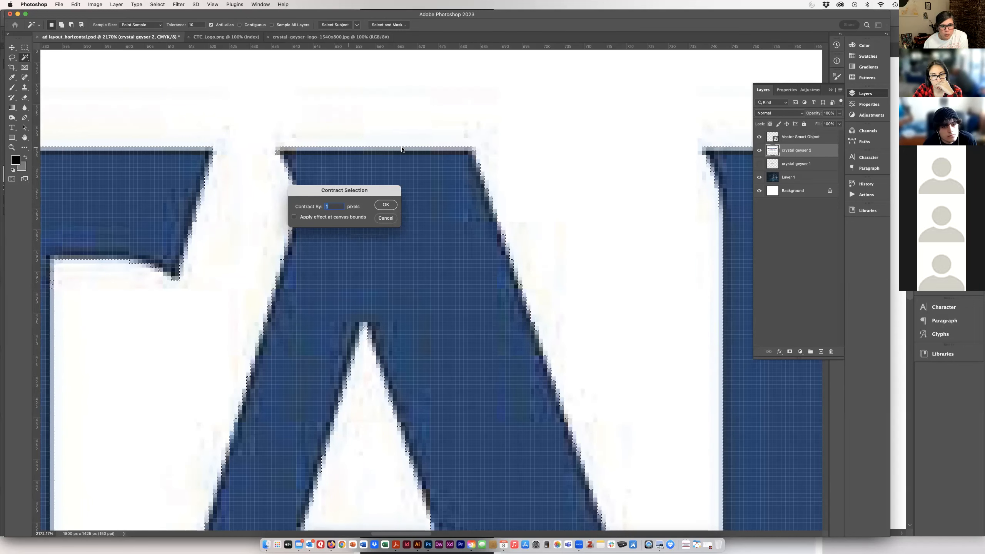
{"action": "left_click", "coordinate": [384, 205]}
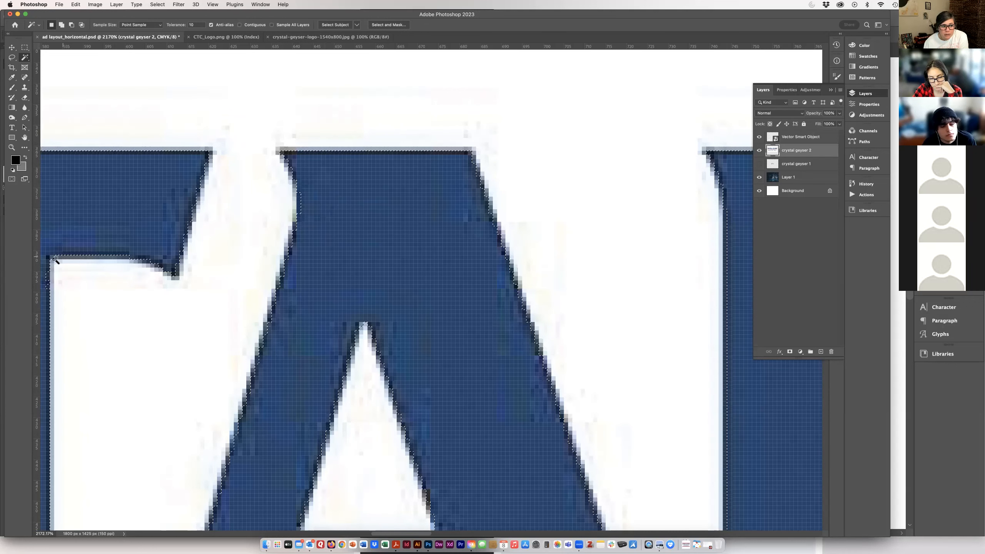
Step: Feather the contracted lettering selection with a 1 pixel radius
{"action": "left_click", "coordinate": [160, 3]}
{"action": "mouse_move", "coordinate": [179, 3]}
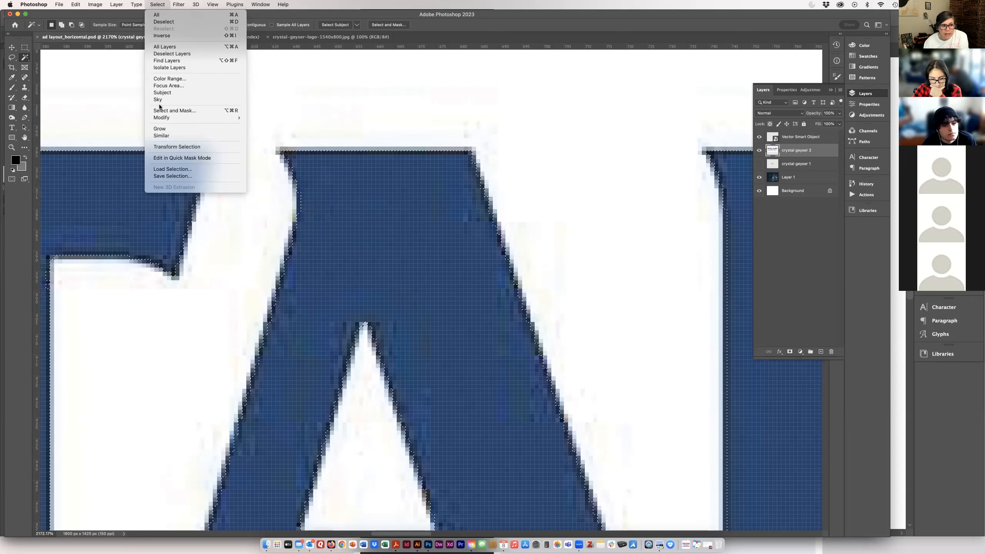
{"action": "mouse_move", "coordinate": [233, 117]}
{"action": "left_click", "coordinate": [268, 145]}
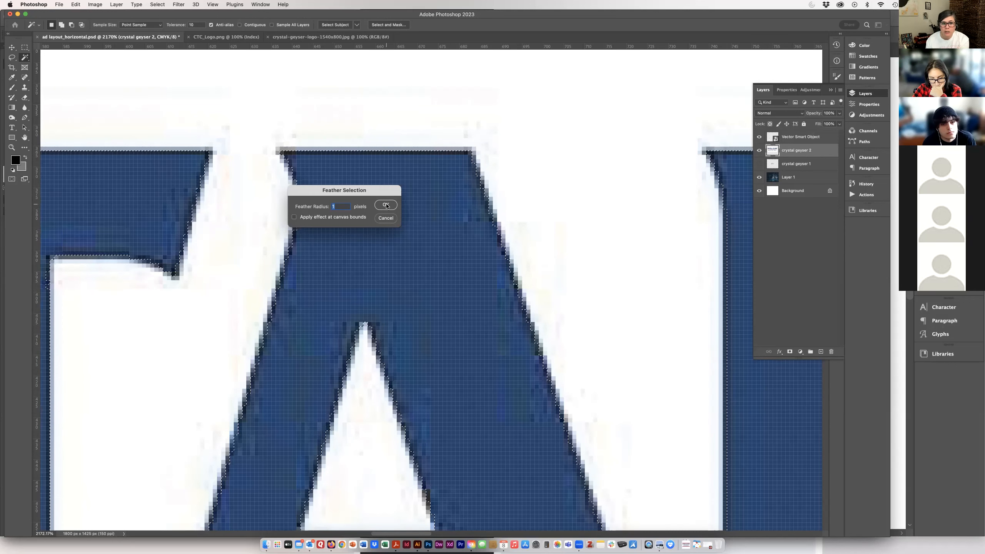
{"action": "left_click", "coordinate": [387, 206]}
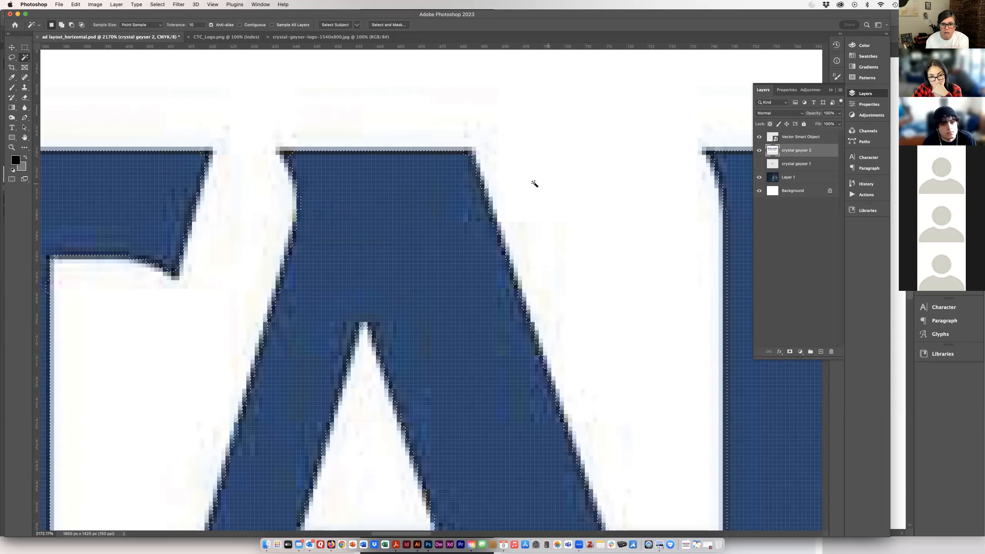
Step: Add a layer mask to the crystal geyser 2 layer from the feathered selection and inspect the lettering edges up close
{"action": "key", "text": "super+0"}
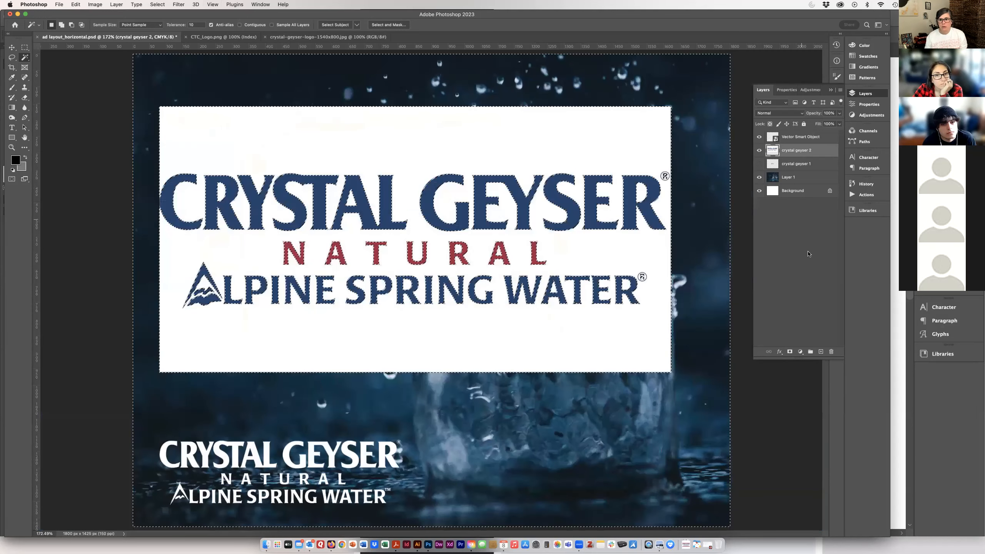
{"action": "left_click", "coordinate": [790, 352]}
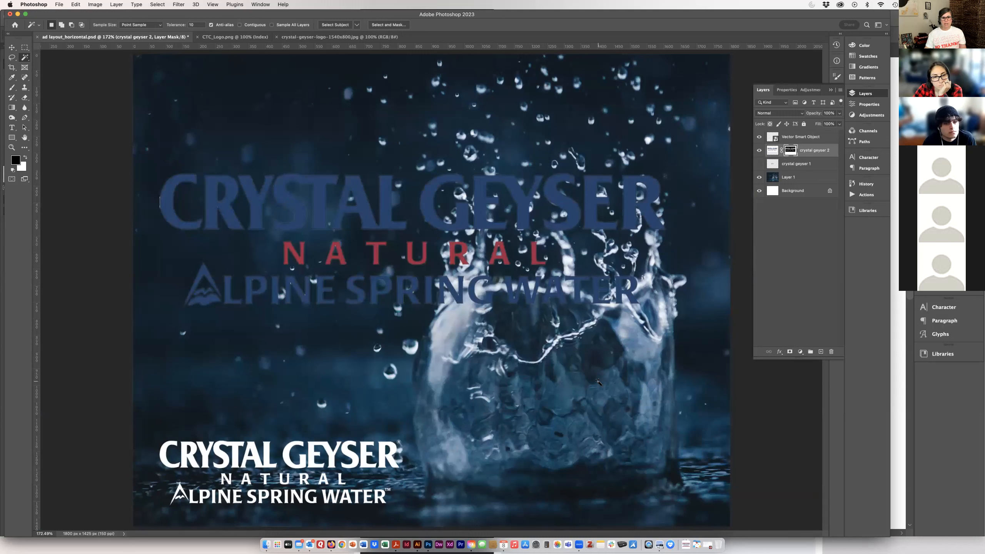
{"action": "left_click_drag", "start_coordinate": [631, 201], "coordinate": [680, 207]}
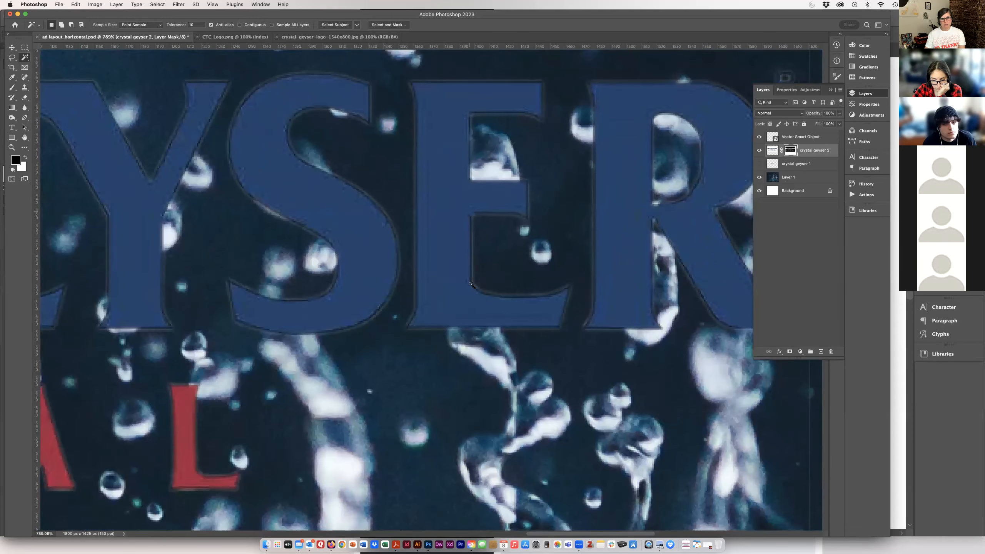
{"action": "scroll", "coordinate": [549, 341], "scroll_direction": "down", "scroll_amount": 8}
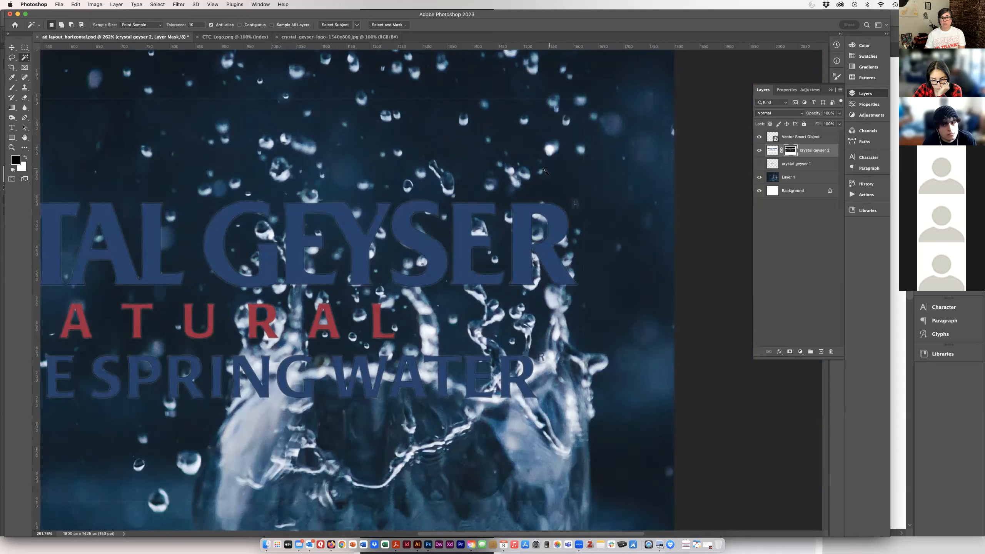
{"action": "scroll", "coordinate": [551, 170], "scroll_direction": "down", "scroll_amount": 5}
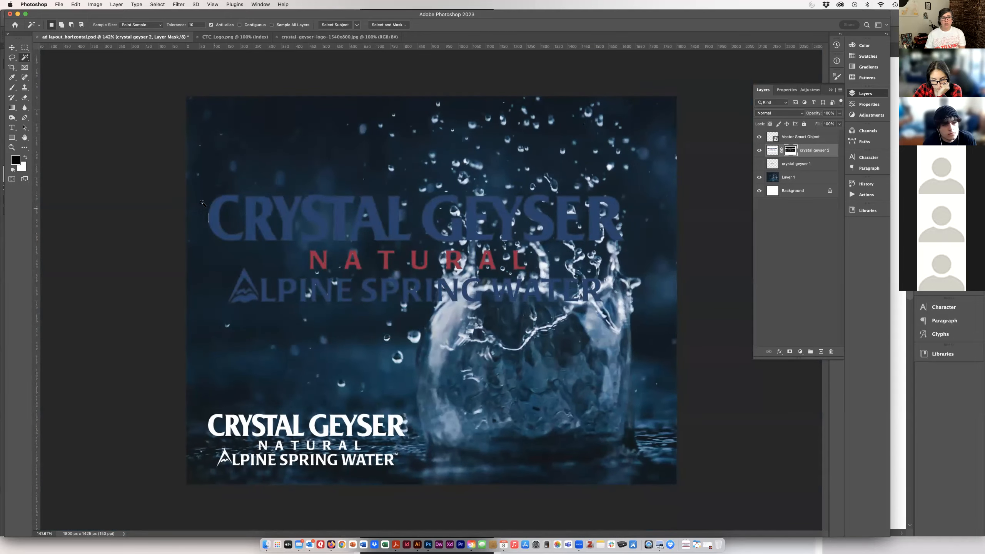
{"action": "scroll", "coordinate": [202, 202], "scroll_direction": "up", "scroll_amount": 12}
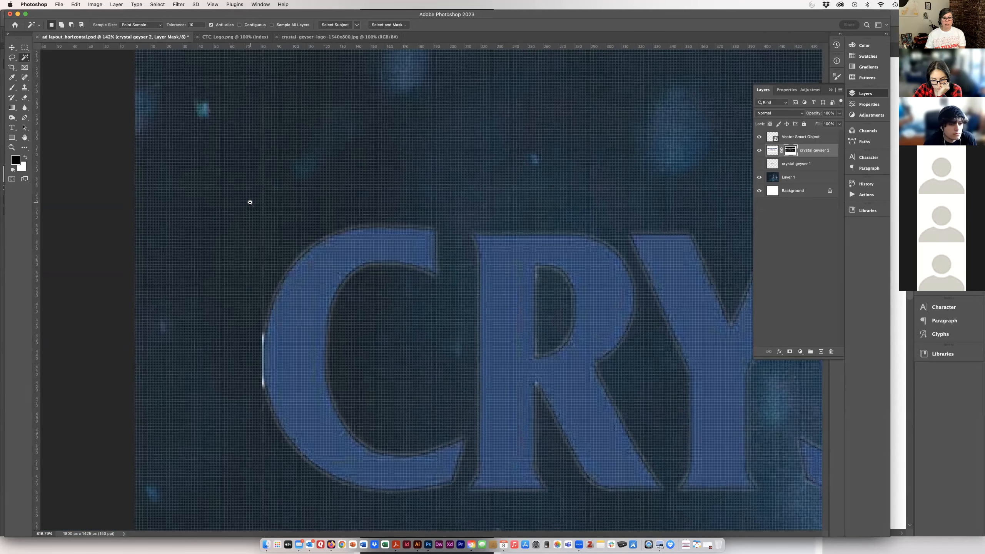
{"action": "scroll", "coordinate": [250, 203], "scroll_direction": "down", "scroll_amount": 1}
{"action": "left_click_drag", "start_coordinate": [291, 267], "coordinate": [365, 164]}
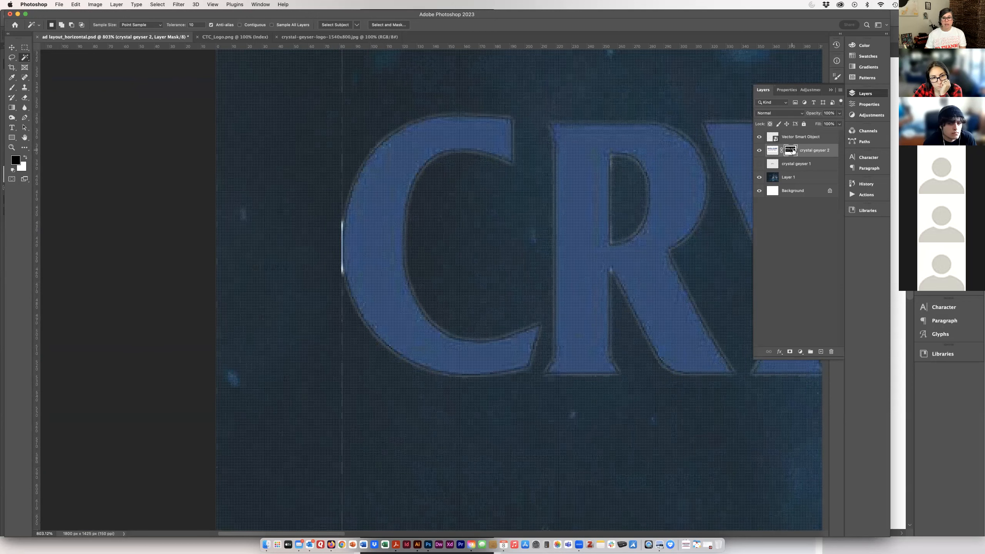
Step: Set up the Brush tool with a 5 px size and about 95% hardness for retouching the layer mask
{"action": "key", "text": "b"}
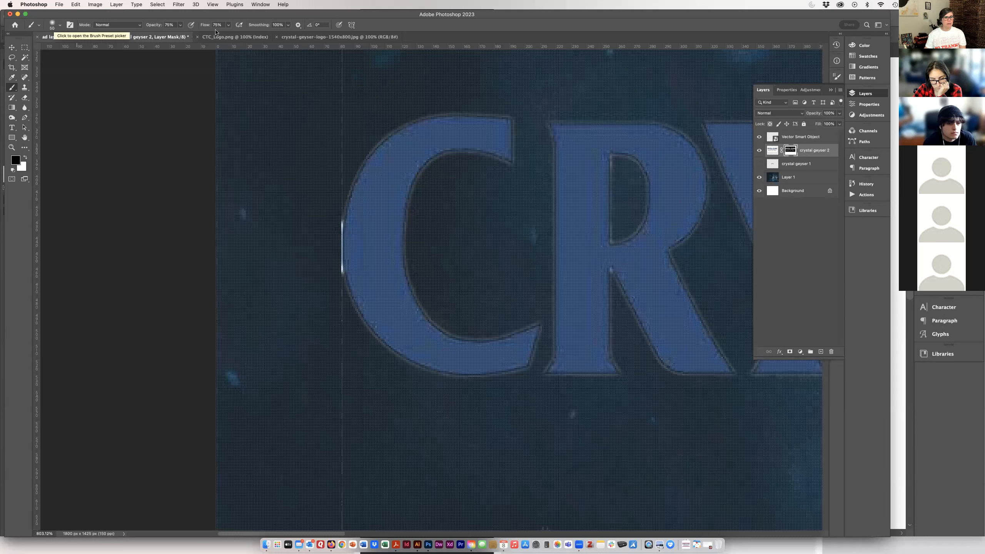
{"action": "left_click", "coordinate": [61, 25]}
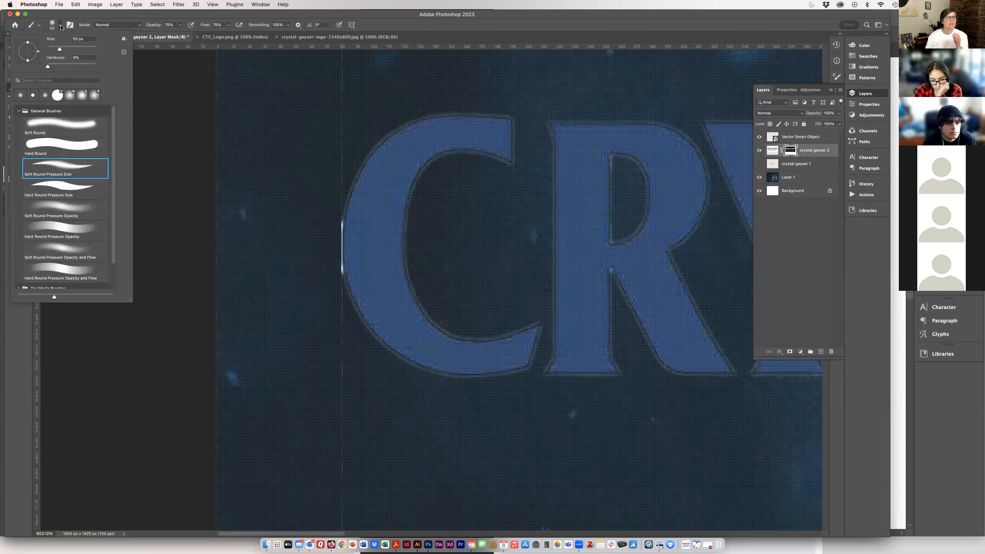
{"action": "left_click_drag", "start_coordinate": [48, 67], "coordinate": [85, 67]}
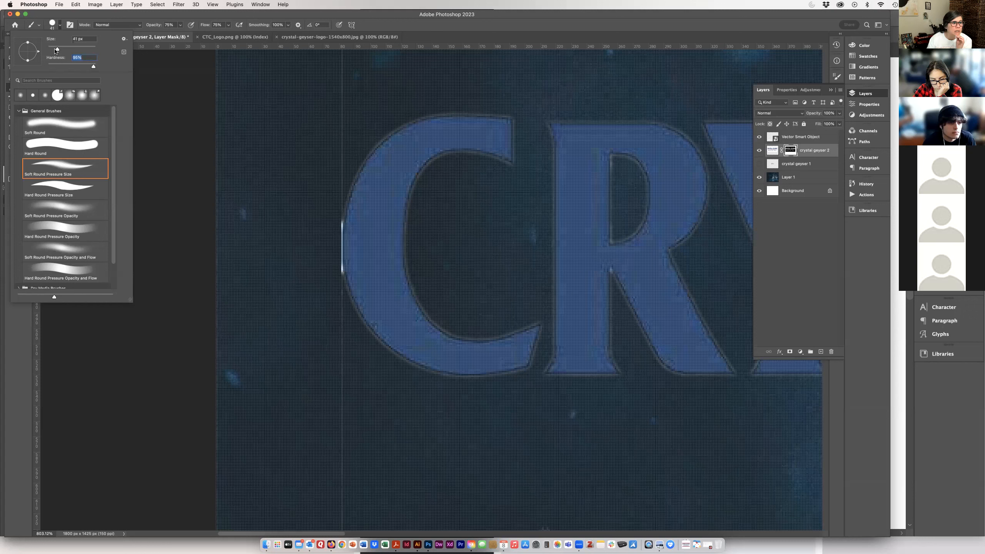
{"action": "left_click_drag", "start_coordinate": [52, 50], "coordinate": [51, 51]}
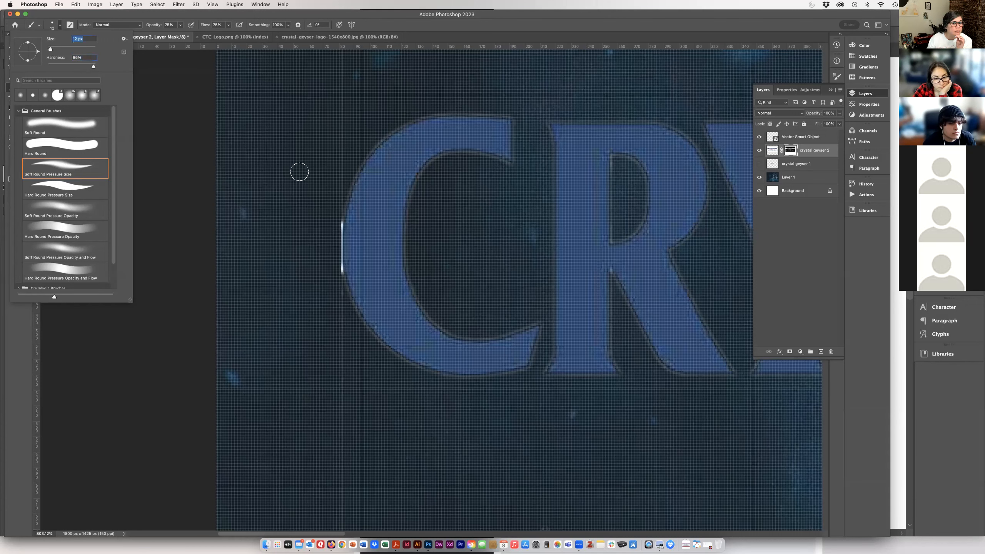
{"action": "type", "text": "5"}
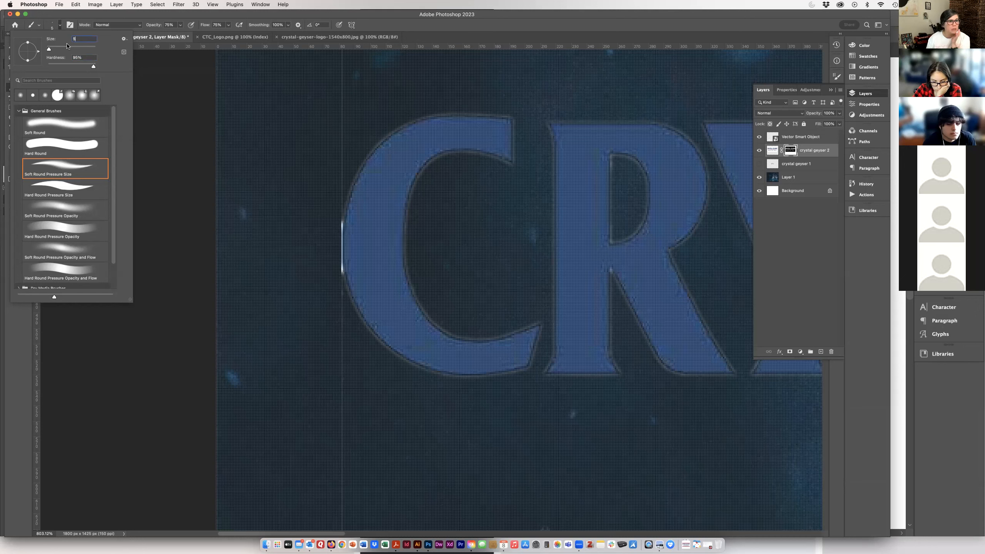
Step: Set the brush opacity and flow to 100% and paint black on the mask over the white sliver beside the first C
{"action": "double_click", "coordinate": [167, 25]}
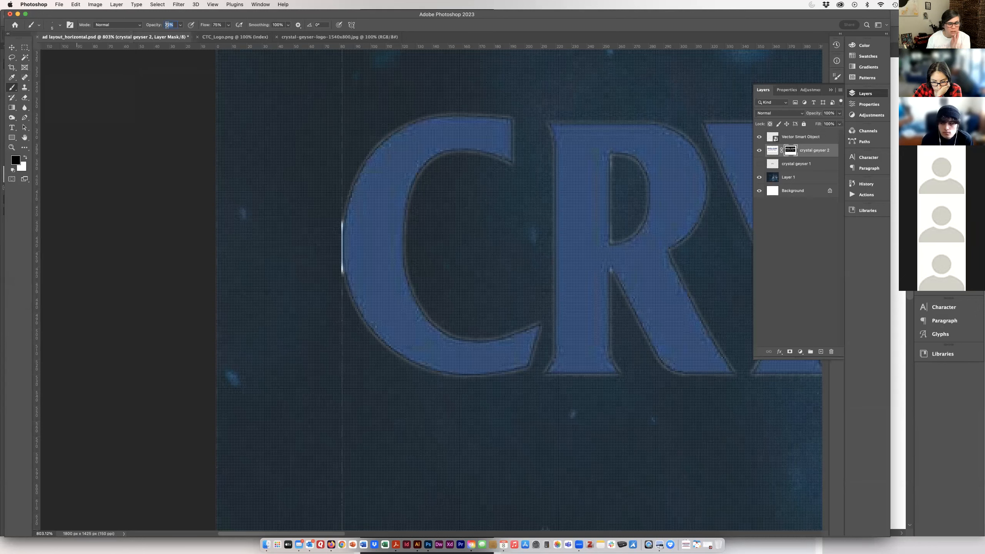
{"action": "type", "text": "100"}
{"action": "key", "text": "Tab"}
{"action": "type", "text": "100"}
{"action": "key", "text": "Tab"}
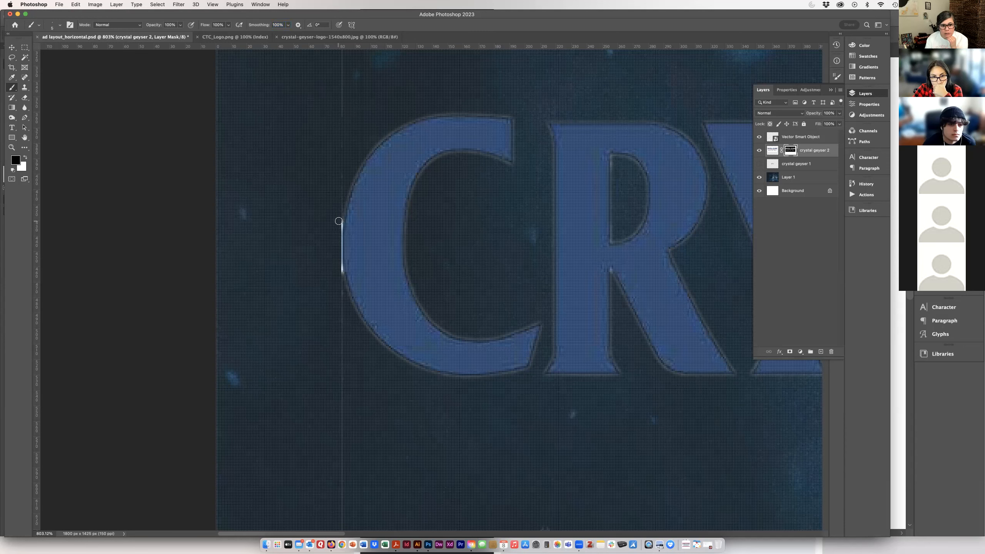
{"action": "left_click_drag", "start_coordinate": [340, 282], "coordinate": [344, 309]}
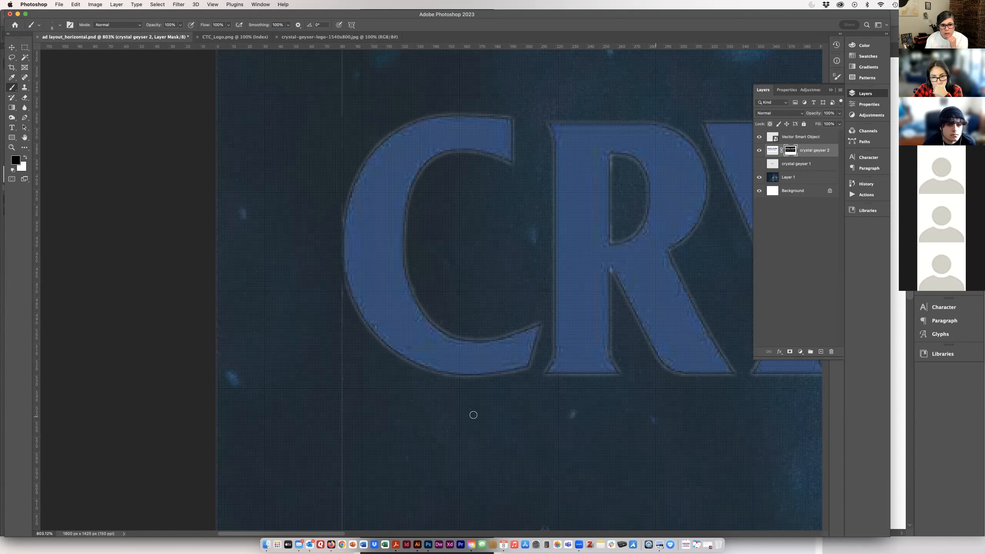
Step: Examine the faint border lines around the masked logo, along its upper, right, lower and left edges
{"action": "scroll", "coordinate": [336, 153], "scroll_direction": "up", "scroll_amount": 5}
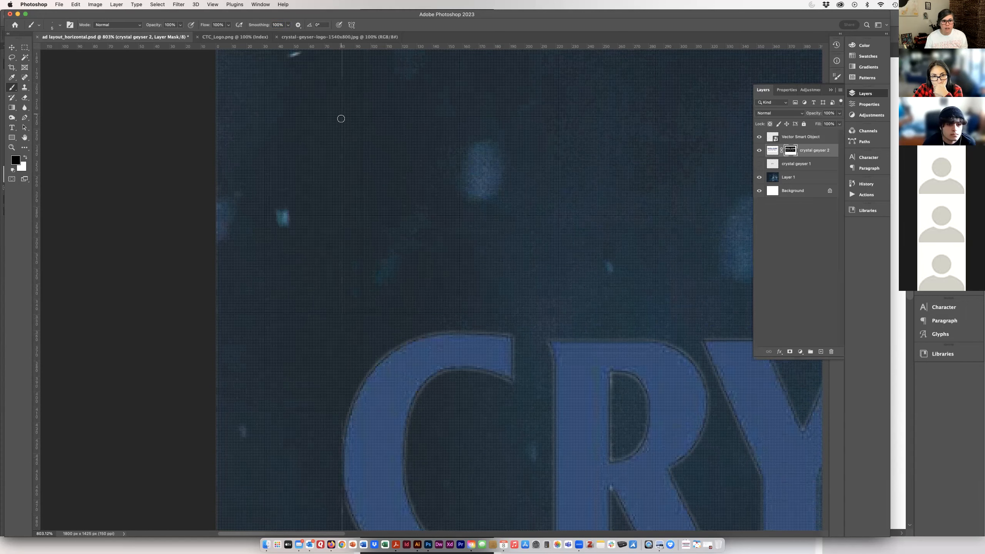
{"action": "scroll", "coordinate": [337, 129], "scroll_direction": "up", "scroll_amount": 3}
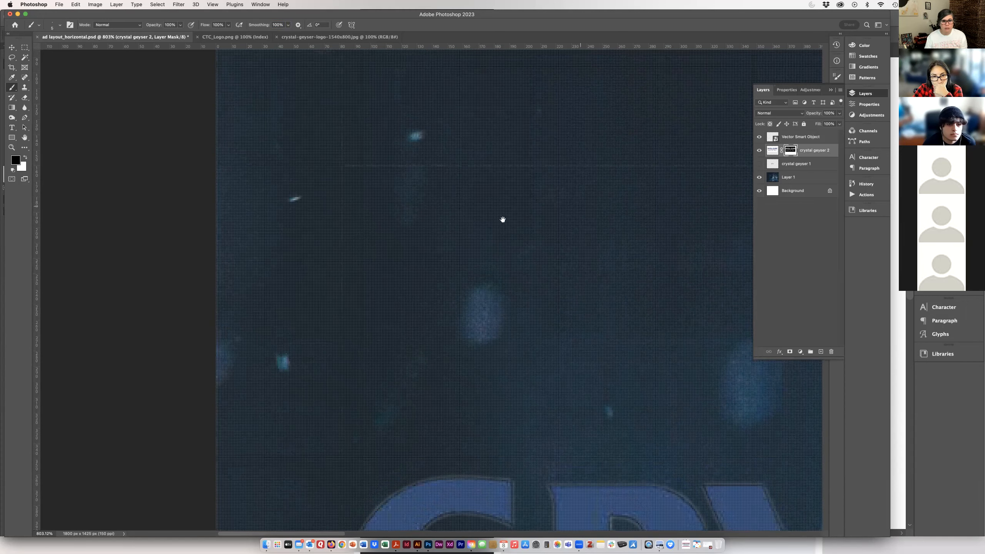
{"action": "scroll", "coordinate": [503, 220], "scroll_direction": "right", "scroll_amount": 10}
{"action": "scroll", "coordinate": [626, 201], "scroll_direction": "right", "scroll_amount": 10}
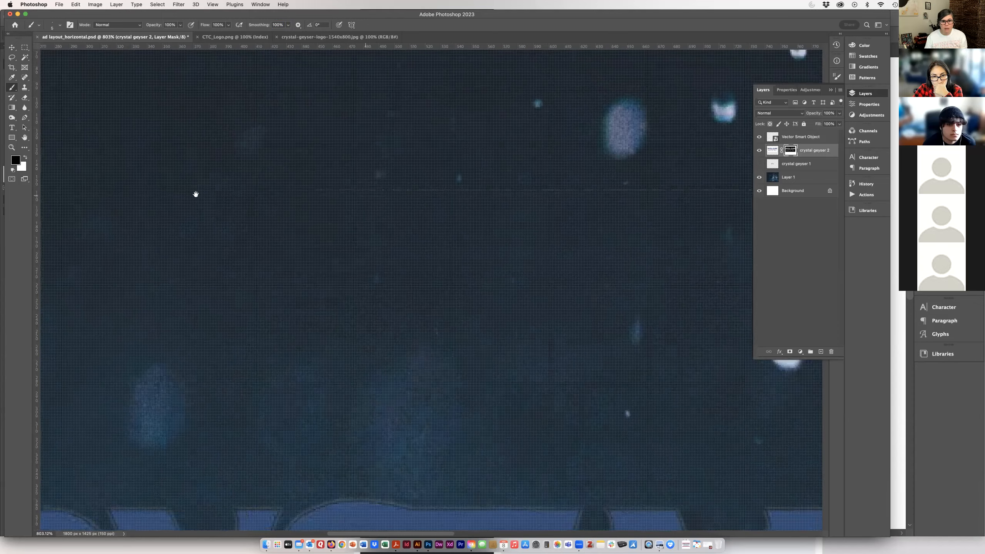
{"action": "scroll", "coordinate": [621, 197], "scroll_direction": "right", "scroll_amount": 10}
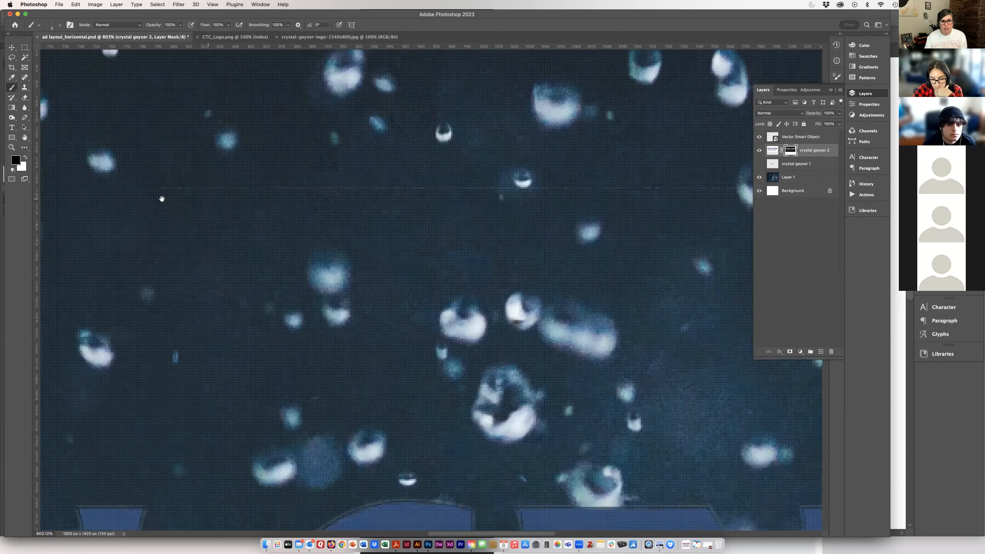
{"action": "left_click_drag", "start_coordinate": [667, 215], "coordinate": [114, 224]}
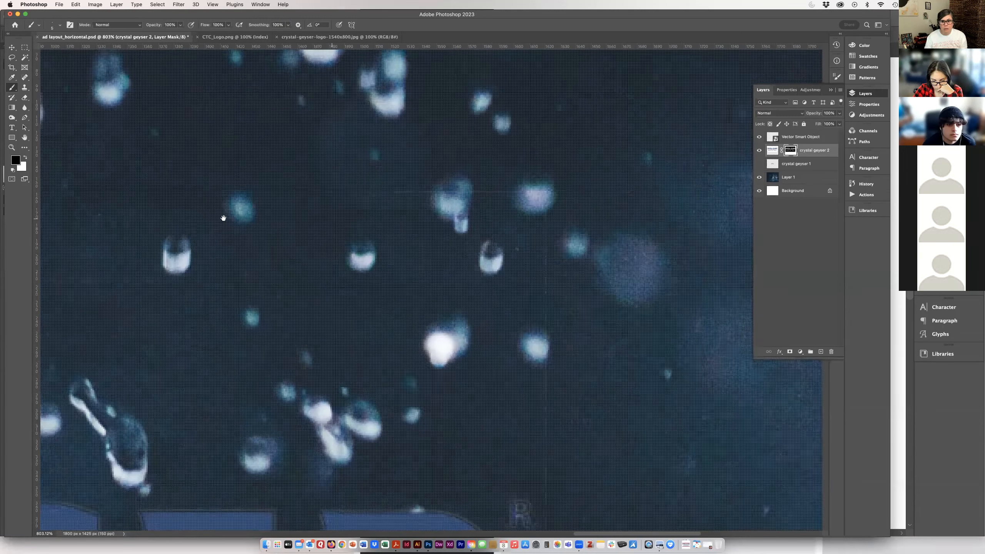
{"action": "scroll", "coordinate": [222, 216], "scroll_direction": "right", "scroll_amount": 10}
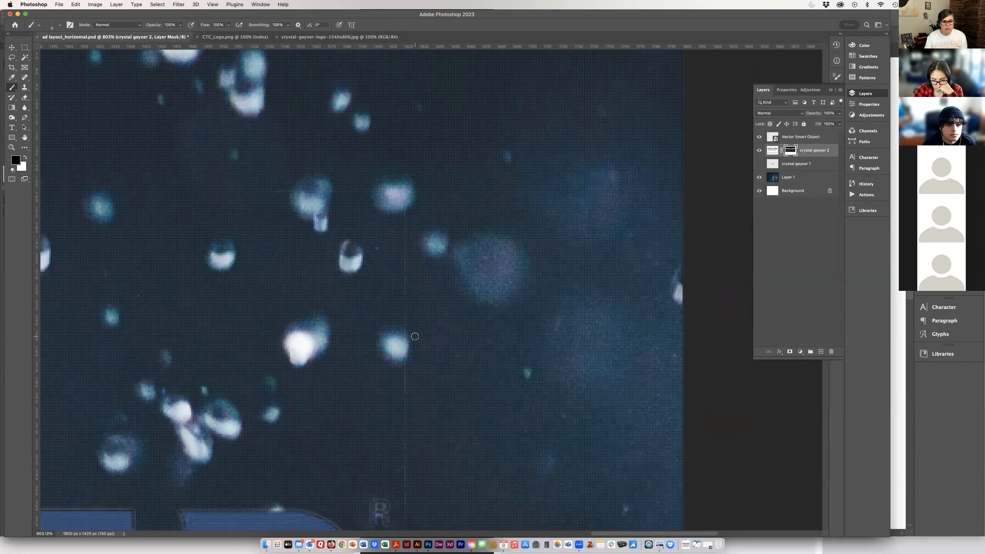
{"action": "scroll", "coordinate": [414, 337], "scroll_direction": "down", "scroll_amount": 15}
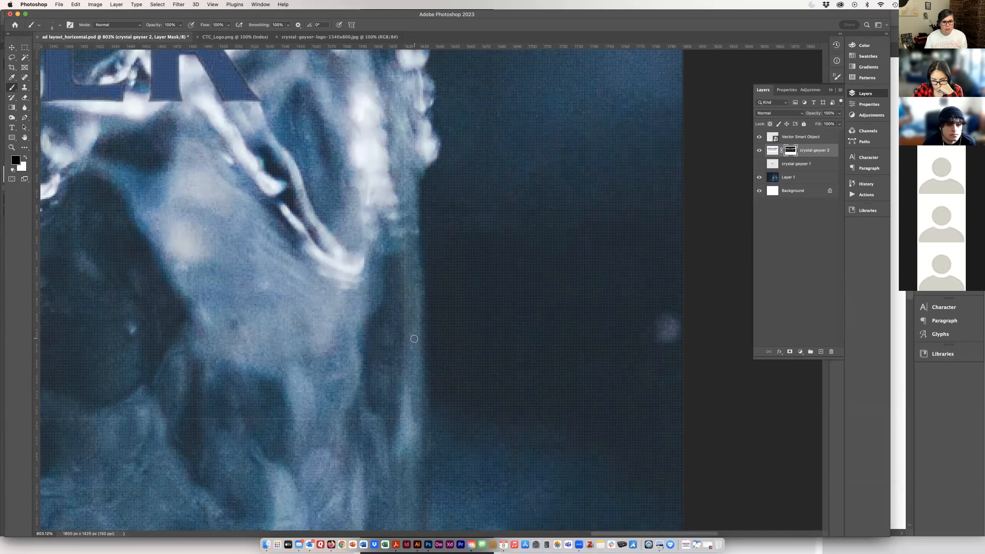
{"action": "scroll", "coordinate": [413, 338], "scroll_direction": "down", "scroll_amount": 5}
{"action": "scroll", "coordinate": [418, 287], "scroll_direction": "left", "scroll_amount": 20}
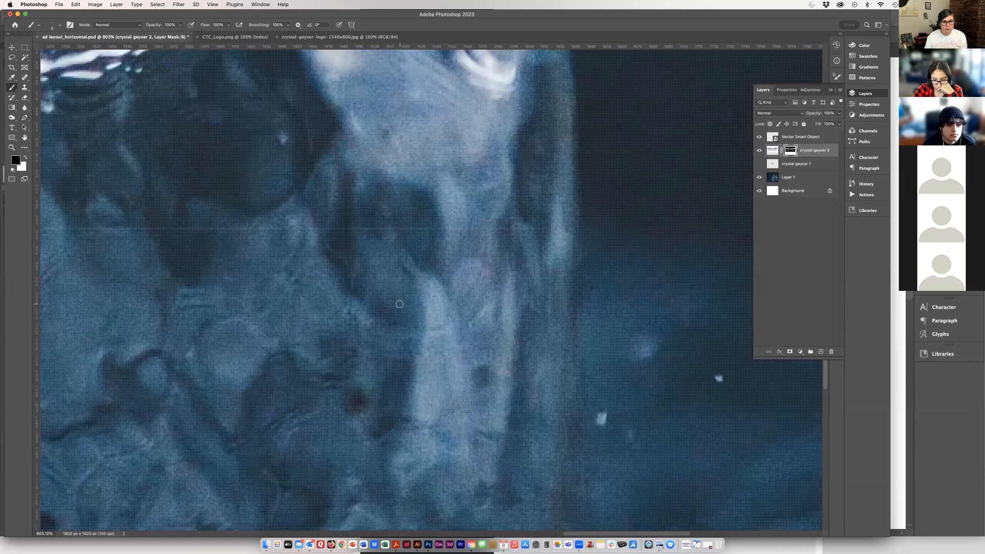
{"action": "scroll", "coordinate": [399, 304], "scroll_direction": "left", "scroll_amount": 8}
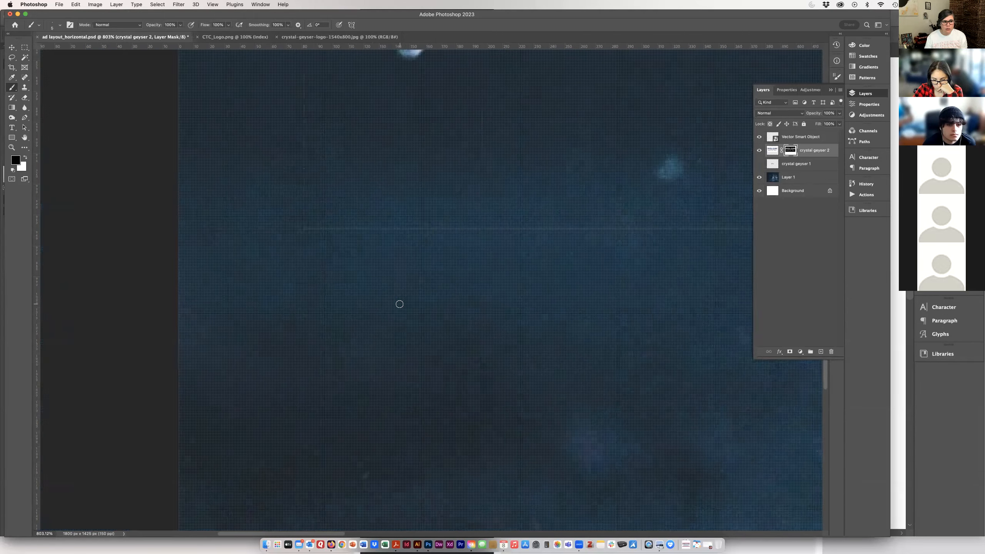
{"action": "scroll", "coordinate": [487, 244], "scroll_direction": "up", "scroll_amount": 15}
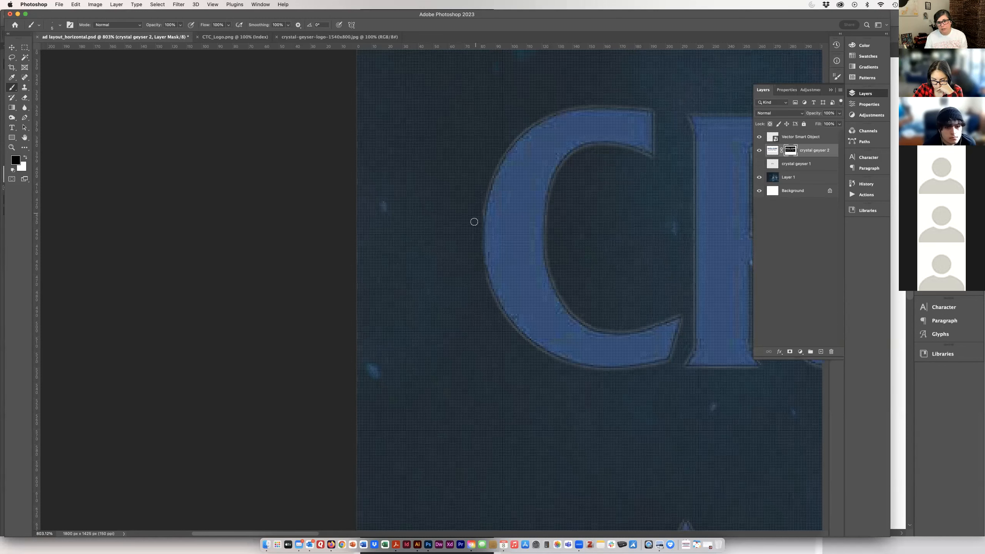
Step: Review the document's recorded history, from the contract, feather and layer mask states through the brush strokes
{"action": "left_click", "coordinate": [865, 183]}
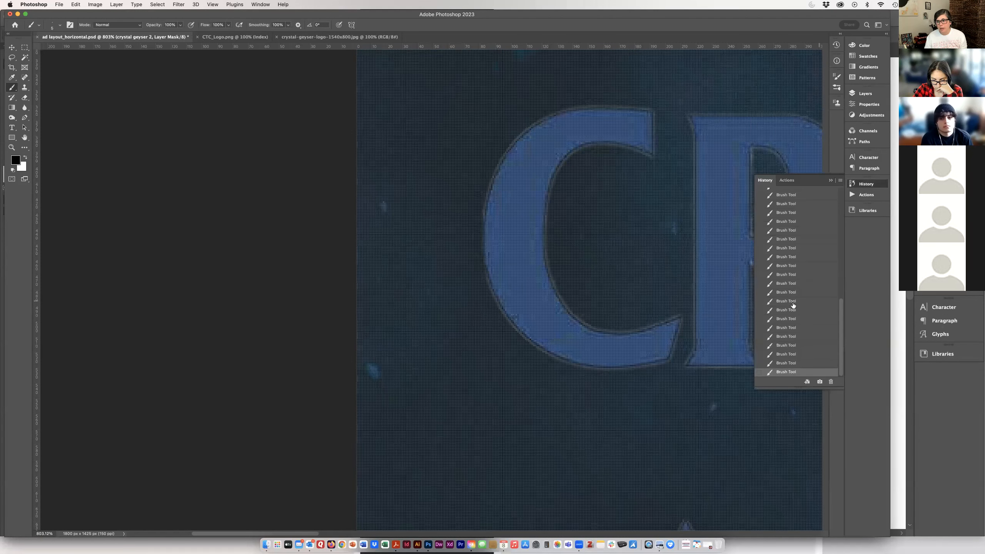
{"action": "scroll", "coordinate": [793, 316], "scroll_direction": "down", "scroll_amount": 3}
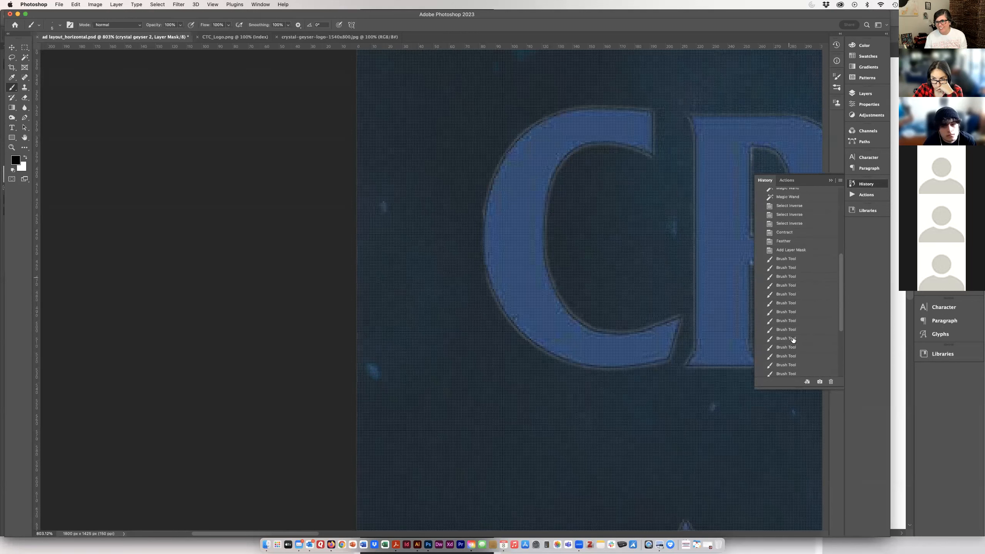
{"action": "scroll", "coordinate": [782, 314], "scroll_direction": "down", "scroll_amount": 5}
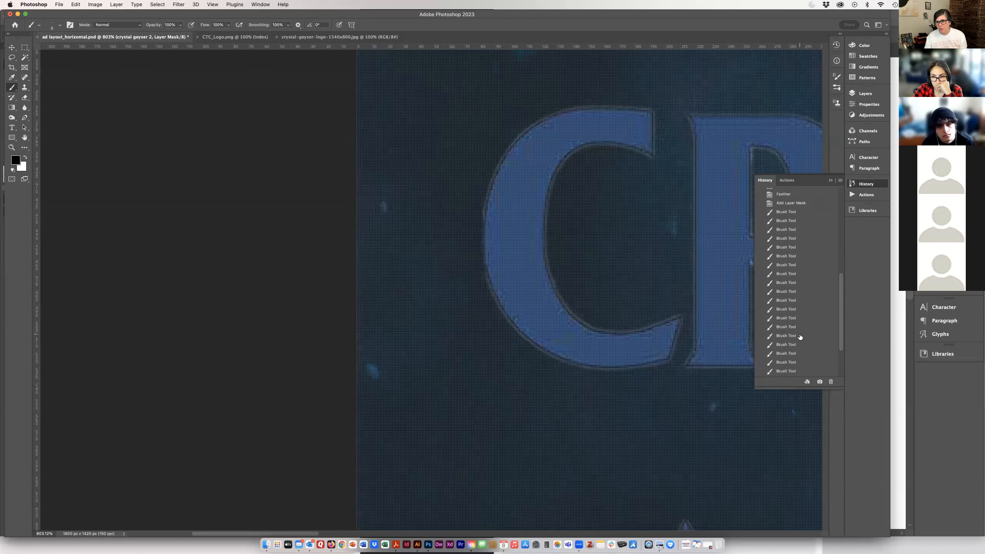
{"action": "scroll", "coordinate": [646, 331], "scroll_direction": "right", "scroll_amount": 10}
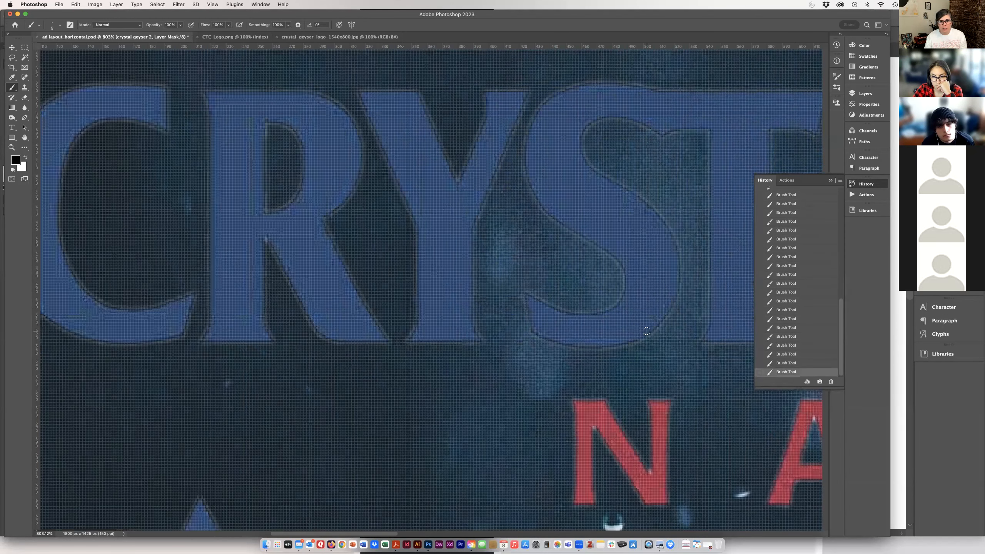
Step: Duplicate the crystal geyser 2 layer as crystal geyser 2 copy and hide the original layer
{"action": "key", "text": "super+0"}
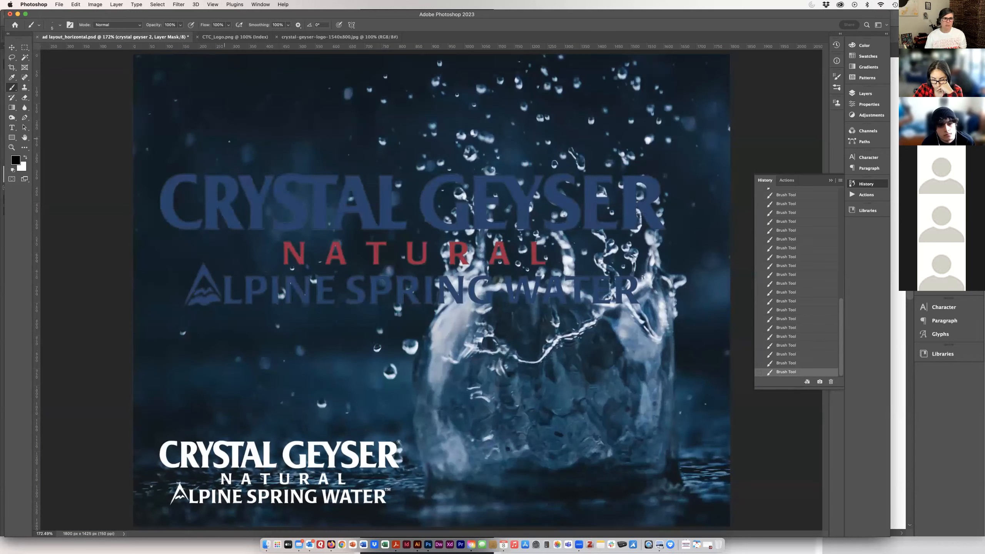
{"action": "left_click", "coordinate": [7, 47]}
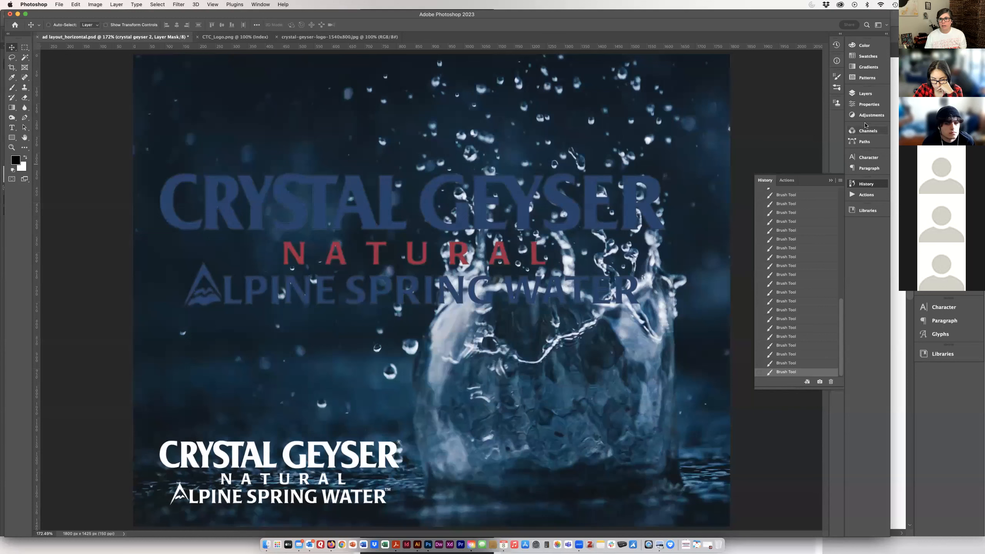
{"action": "left_click", "coordinate": [865, 93]}
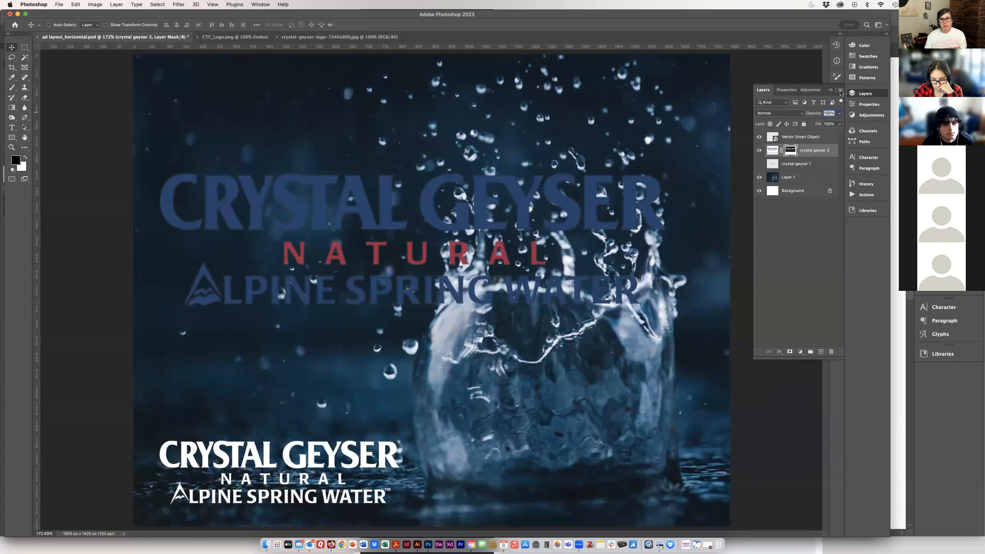
{"action": "left_click", "coordinate": [840, 91]}
{"action": "left_click", "coordinate": [859, 113]}
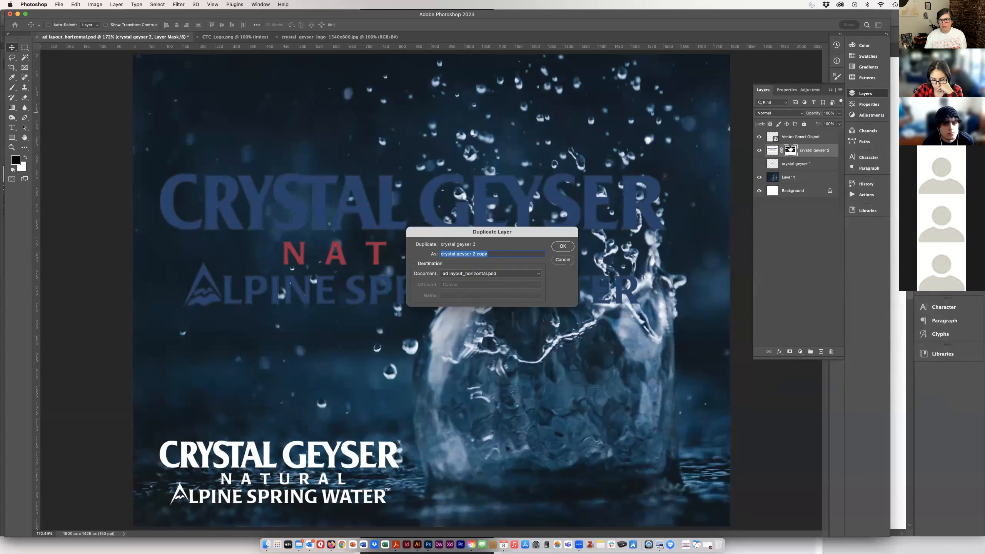
{"action": "left_click", "coordinate": [563, 247]}
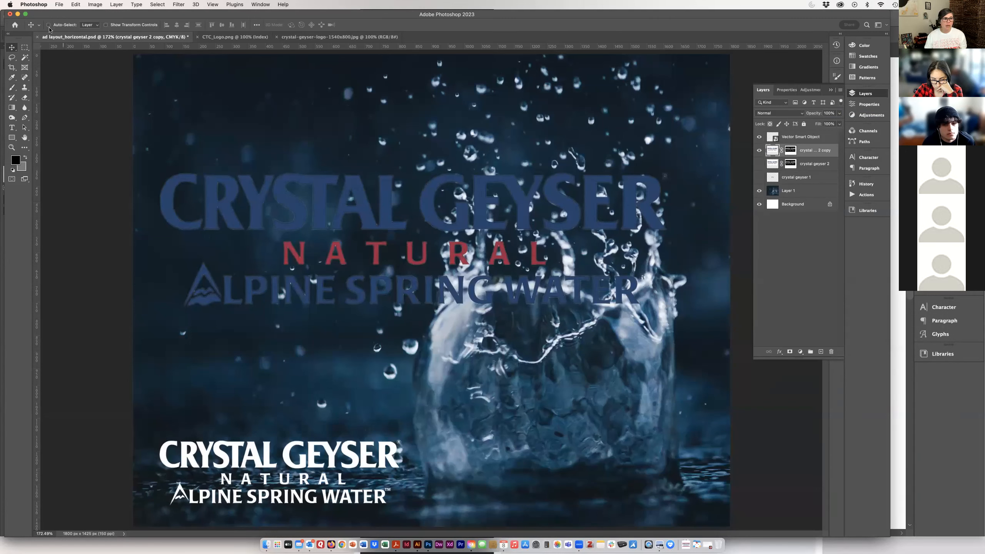
Step: Scale the copied logo proportionally to about 45.6% and move it closer to the white vector logo
{"action": "left_click", "coordinate": [105, 25]}
{"action": "left_click_drag", "start_coordinate": [670, 105], "coordinate": [366, 303]}
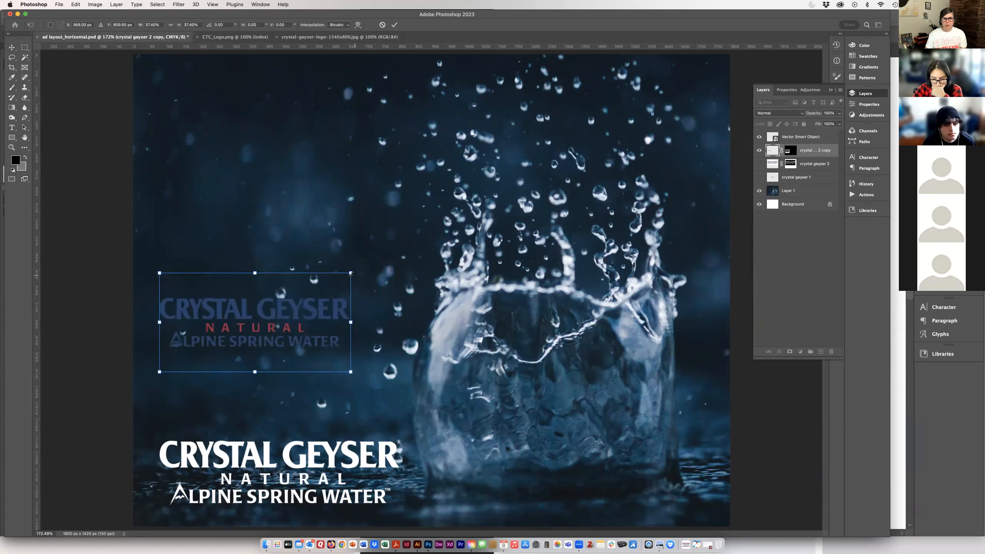
{"action": "left_click_drag", "start_coordinate": [358, 271], "coordinate": [364, 266]}
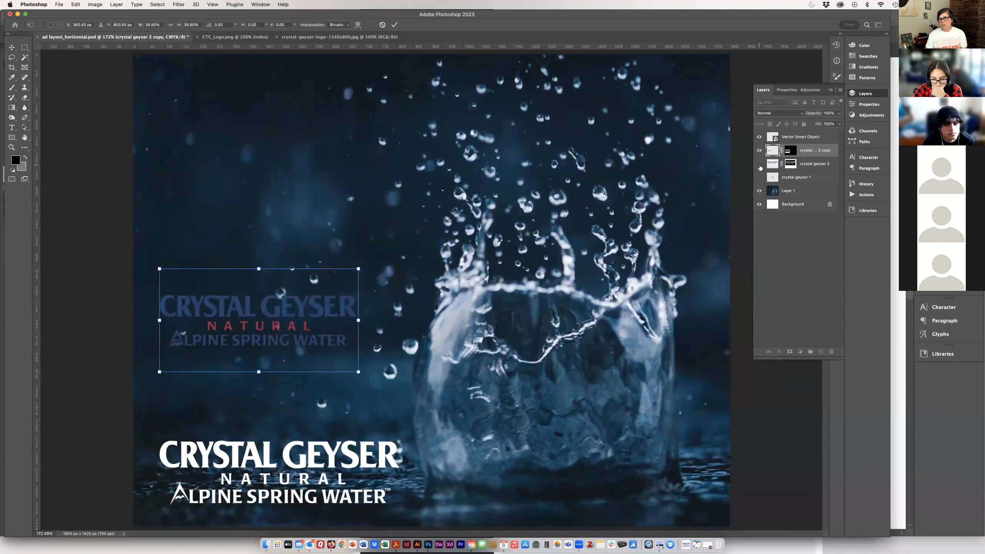
{"action": "left_click_drag", "start_coordinate": [357, 270], "coordinate": [409, 278]}
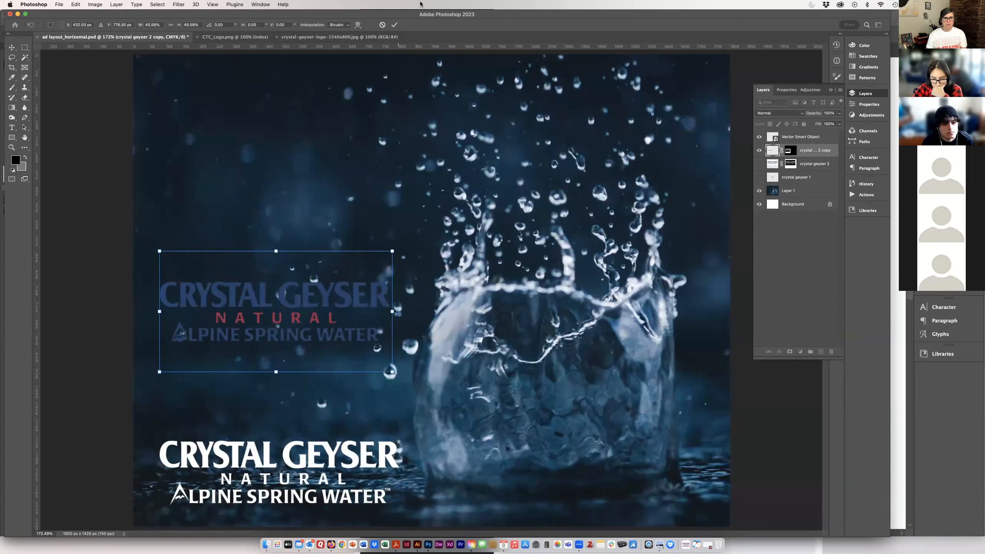
{"action": "left_click", "coordinate": [395, 25]}
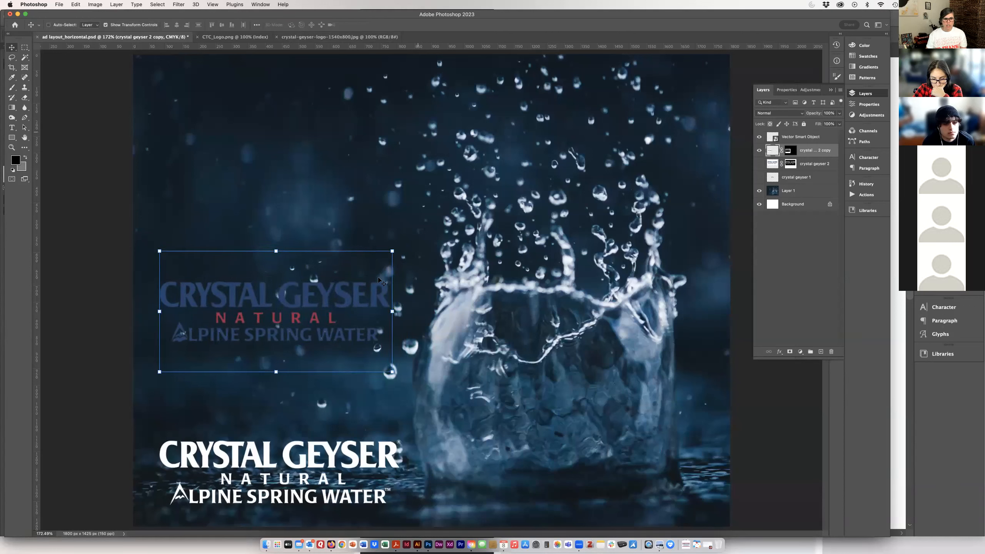
{"action": "left_click", "coordinate": [106, 25]}
{"action": "left_click_drag", "start_coordinate": [323, 349], "coordinate": [404, 371]}
Step: Paint black with a smaller brush on the copy's layer mask over the white specks inside the W and A of WATER
{"action": "left_click", "coordinate": [792, 150]}
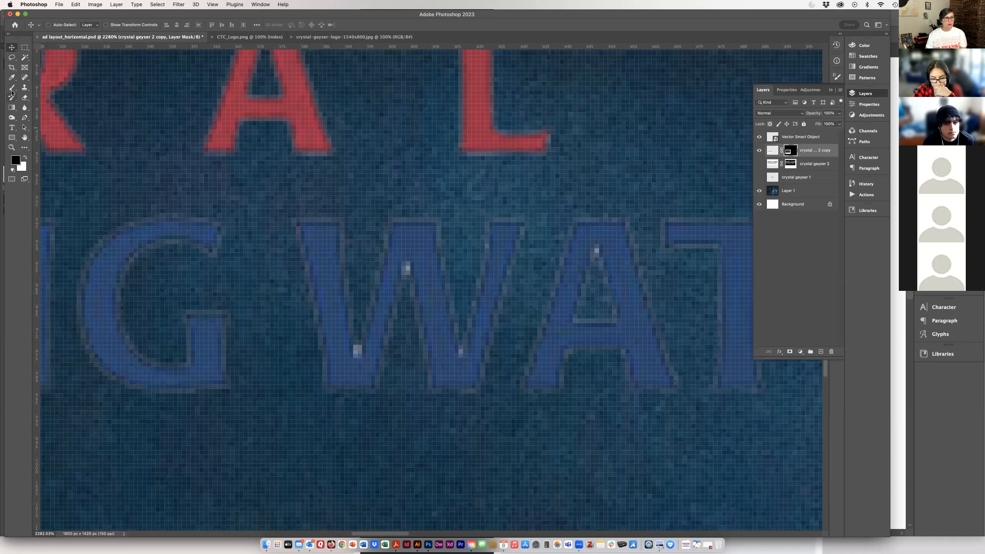
{"action": "left_click", "coordinate": [11, 88]}
{"action": "key", "text": "bracketleft"}
{"action": "key", "text": "bracketleft"}
{"action": "key", "text": "bracketleft"}
{"action": "key", "text": "bracketleft"}
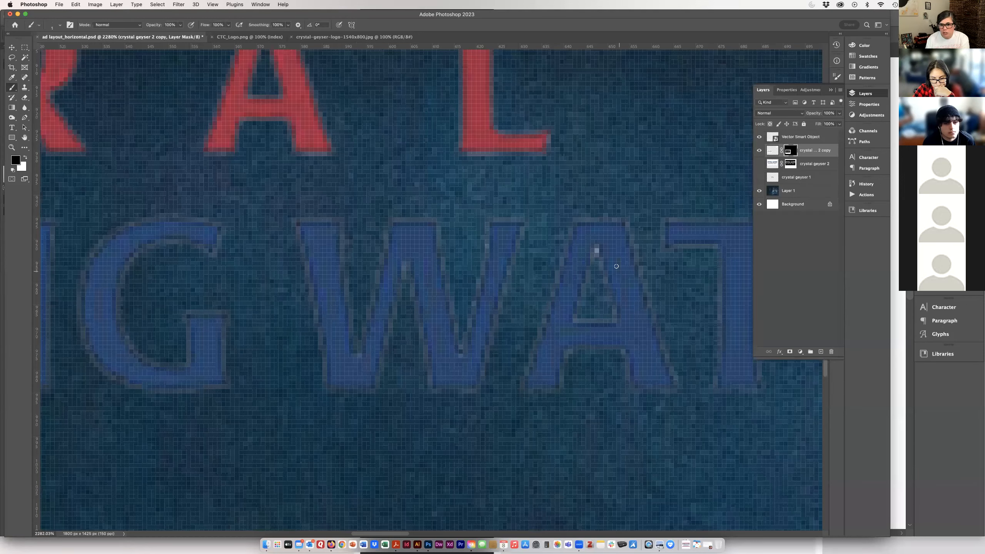
Step: Examine the masked lettering of the copied logo at several magnifications, from WATER across to ALPINE, for leftover white specks
{"action": "key", "text": "super+minus"}
{"action": "key", "text": "super+minus"}
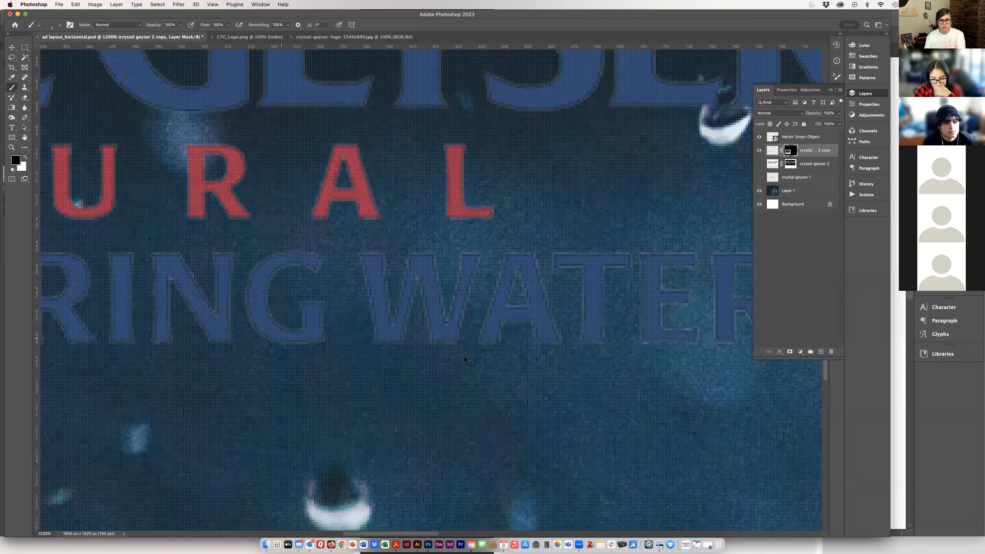
{"action": "key", "text": "super+minus"}
{"action": "key", "text": "super+minus"}
{"action": "key", "text": "super+minus"}
{"action": "key", "text": "super+minus"}
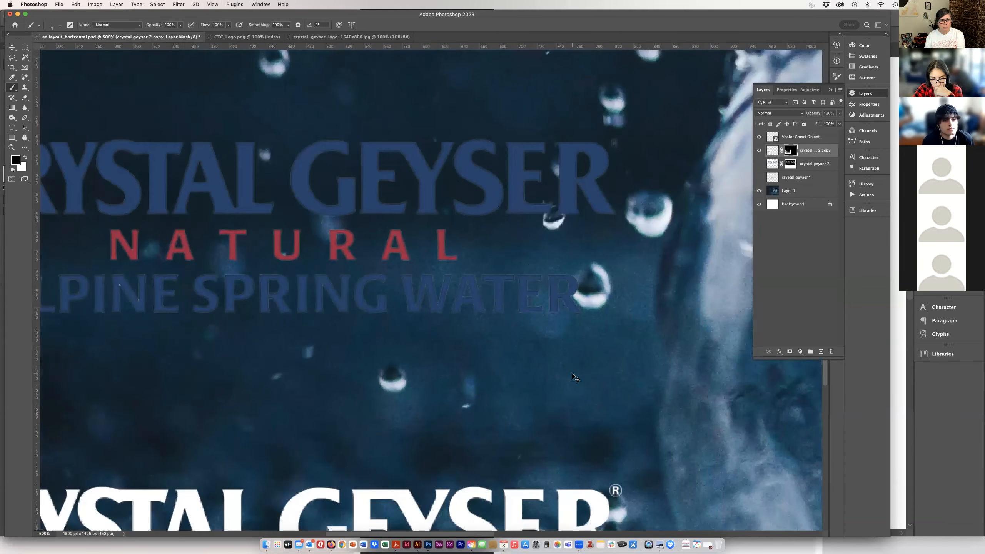
{"action": "key", "text": "super+minus"}
{"action": "key", "text": "super+minus"}
{"action": "key", "text": "super+minus"}
{"action": "left_click_drag", "start_coordinate": [298, 299], "coordinate": [358, 234]}
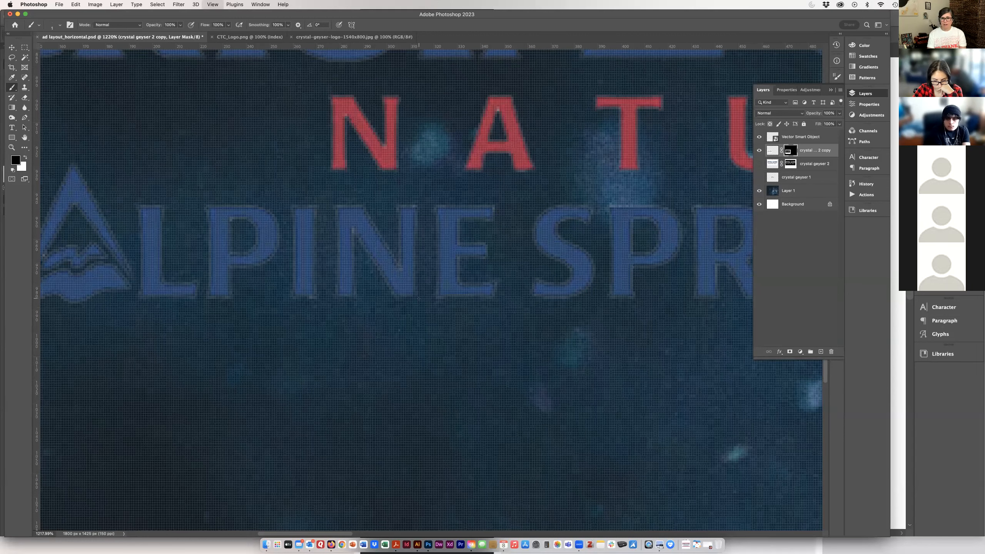
Step: Move the copied raster logo down to just above the white vector logo, aligning their left edges
{"action": "key", "text": "super+0"}
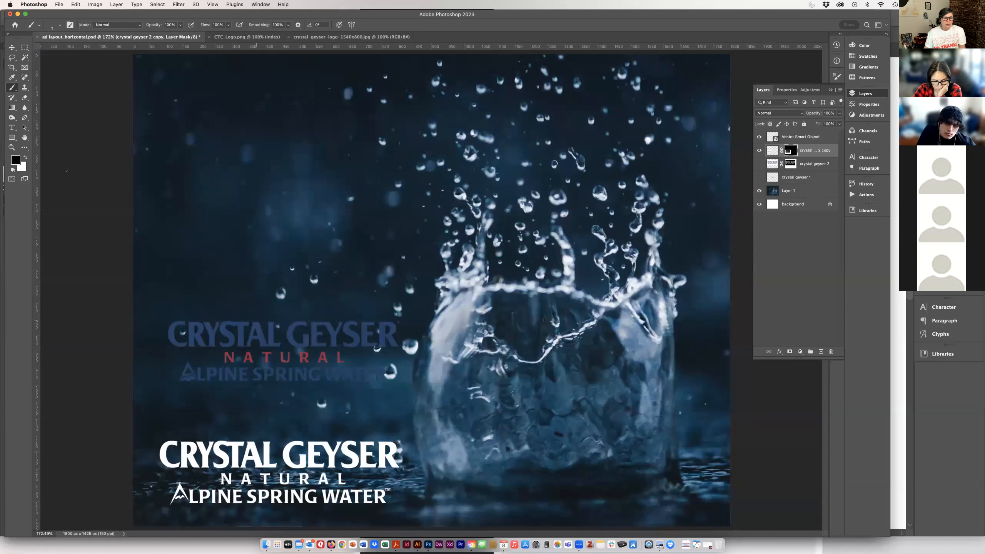
{"action": "left_click", "coordinate": [13, 49]}
{"action": "left_click_drag", "start_coordinate": [296, 356], "coordinate": [291, 376]}
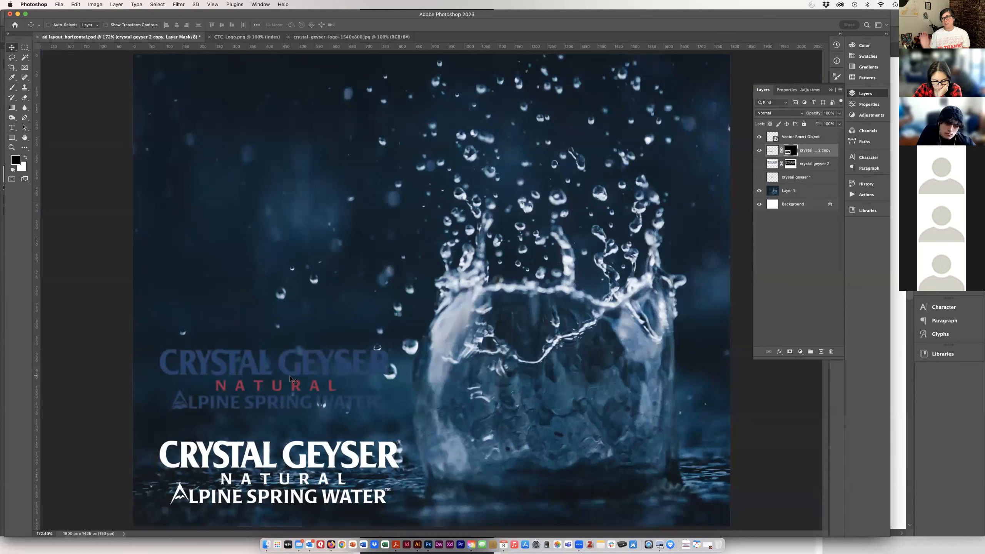